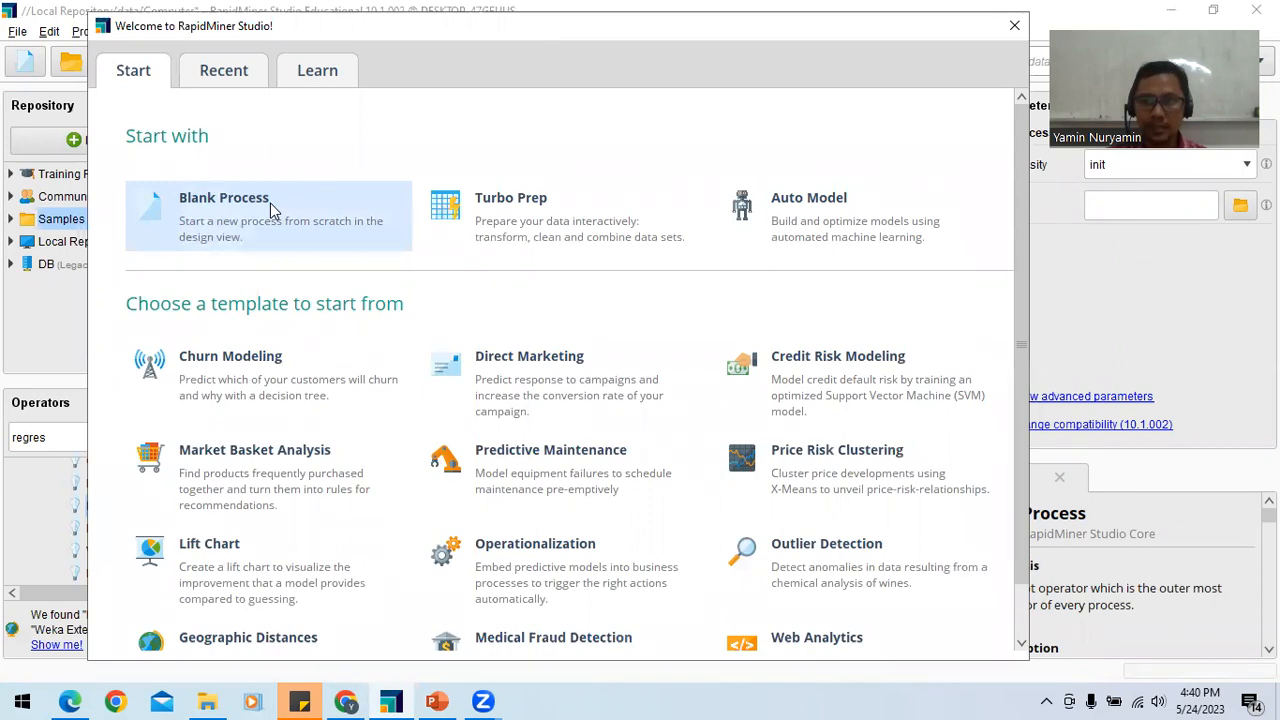
Step: Switch to File Explorer, open the DATA folder inside BUSSINES INTELEGENSI, and look over the dataset files stored there
left_click(210, 701)
left_click(335, 142)
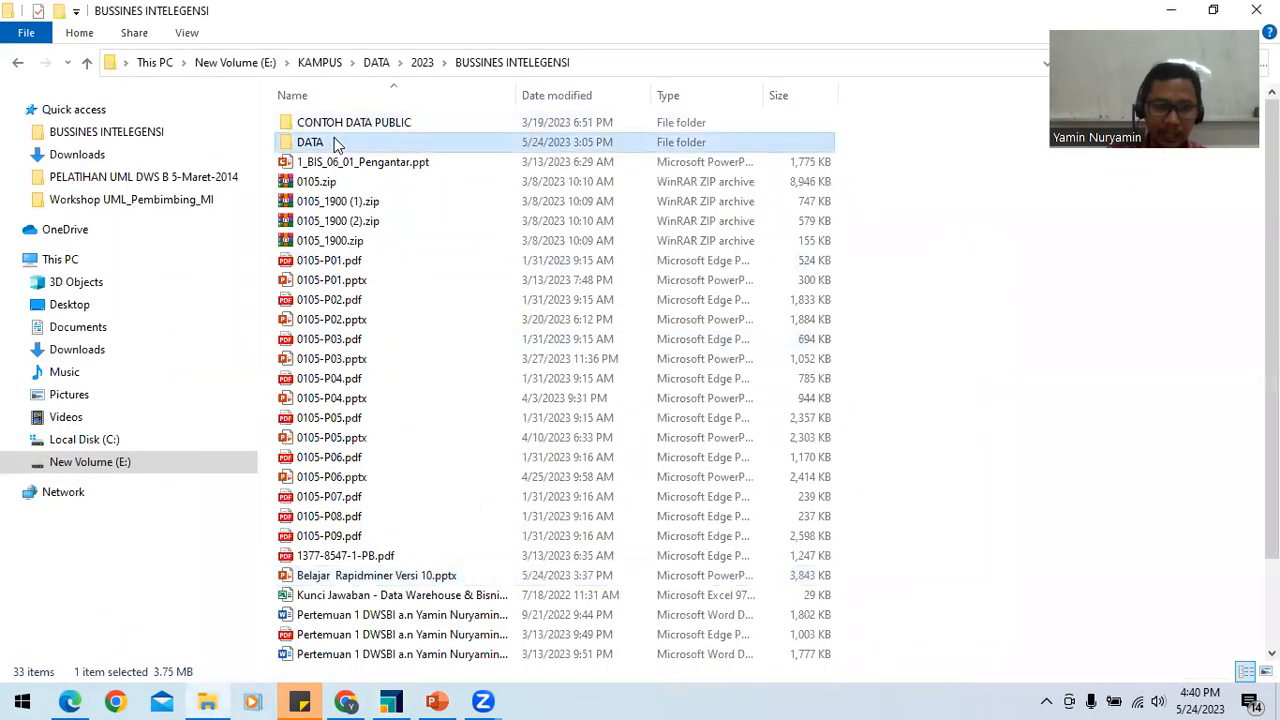
double_click(334, 142)
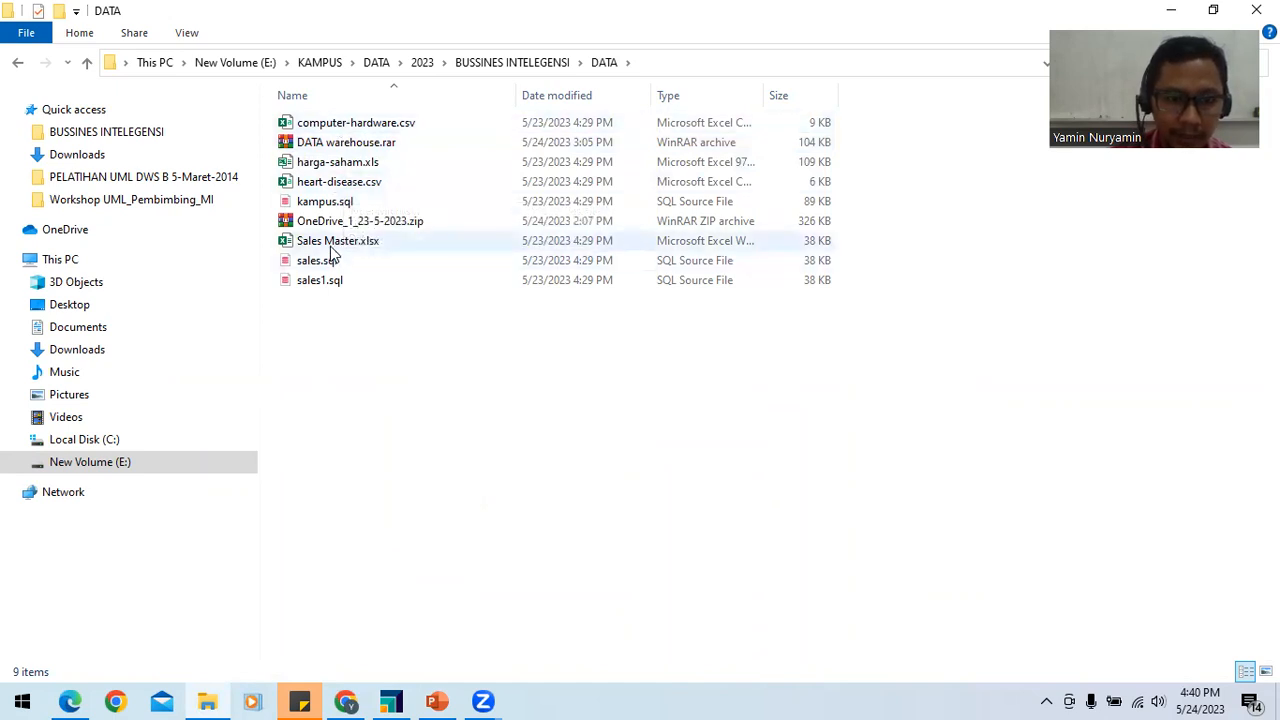
left_click_drag(331, 376, 338, 140)
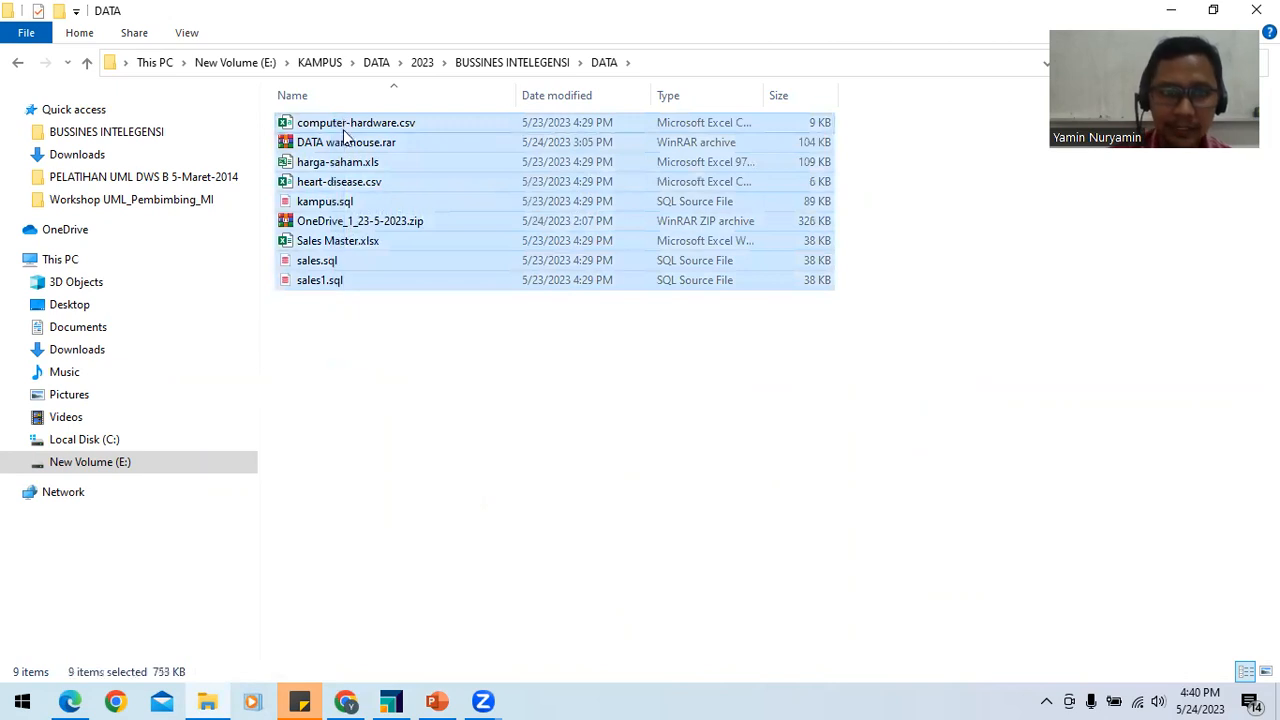
left_click(348, 342)
left_click_drag(347, 334, 349, 118)
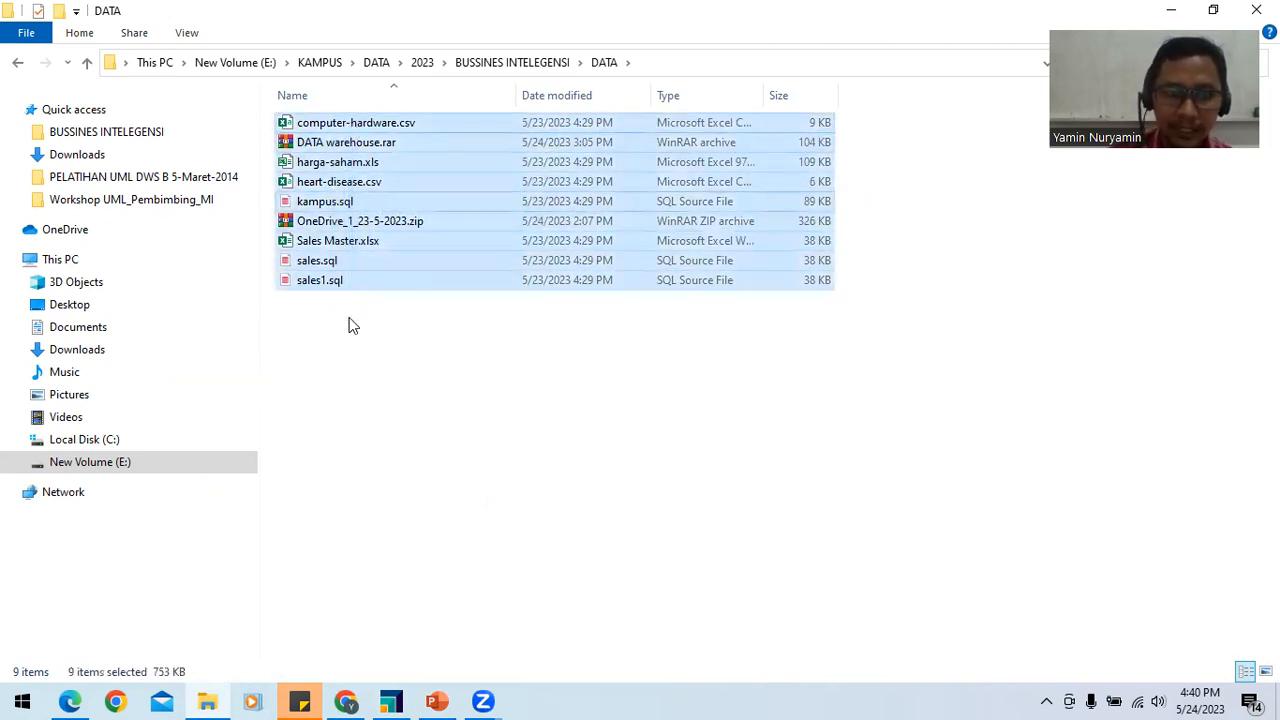
left_click(349, 329)
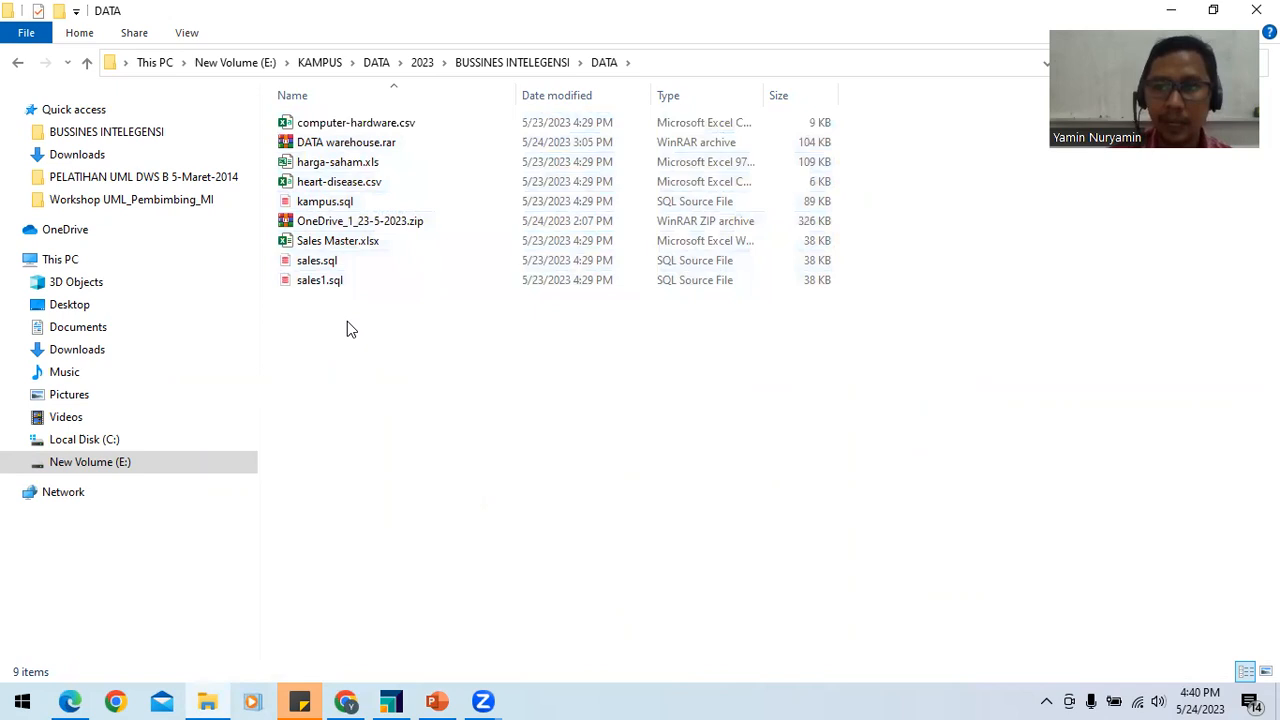
left_click(336, 125)
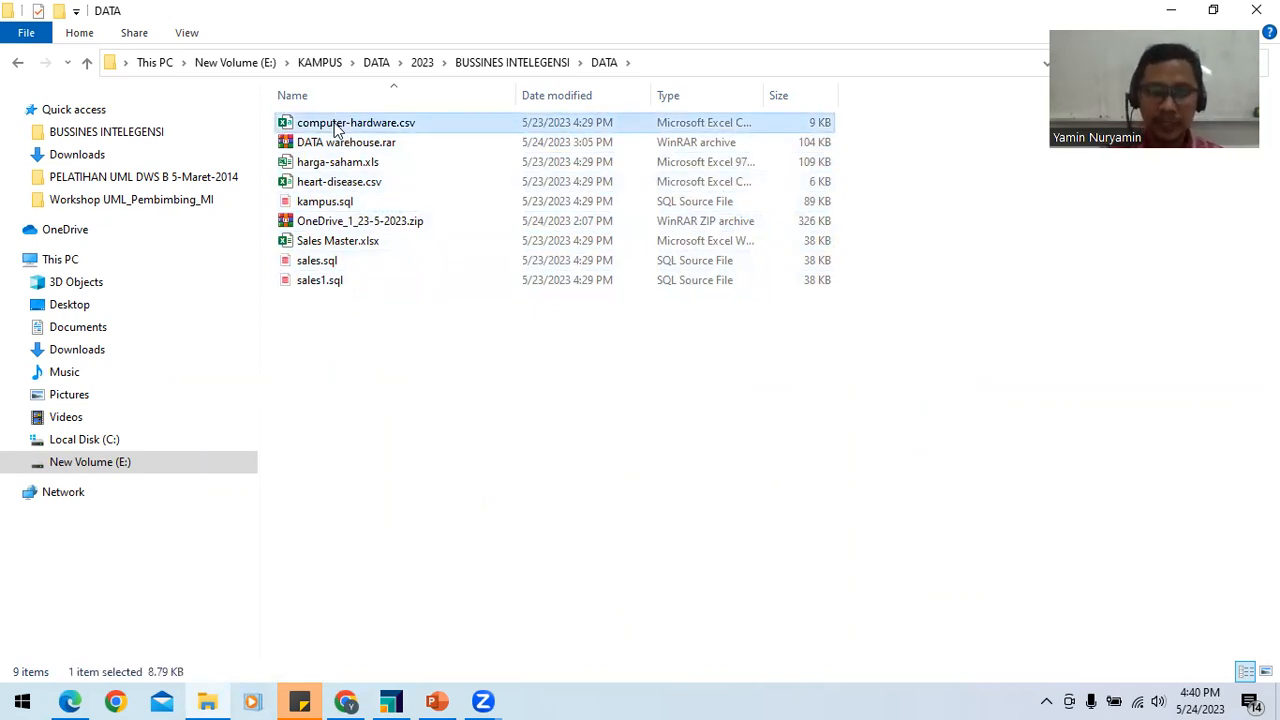
left_click_drag(333, 343, 365, 115)
left_click(355, 338)
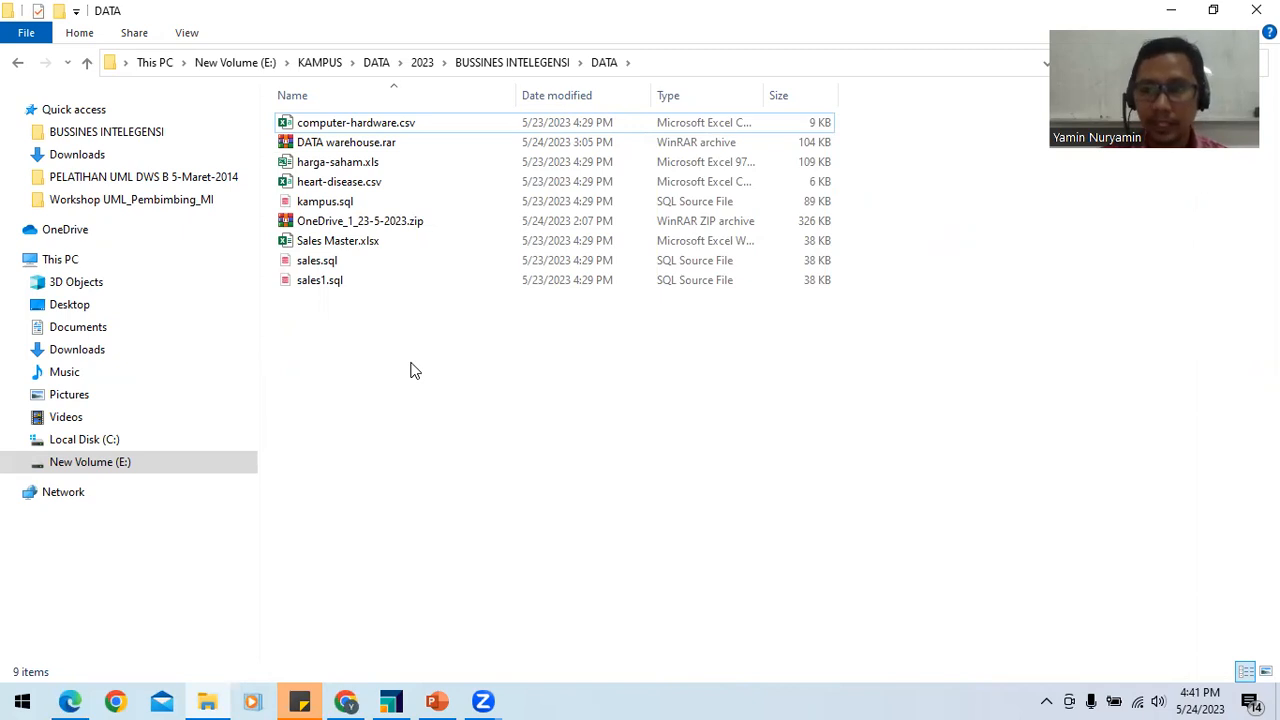
Step: Return to RapidMiner Studio and dismiss the welcome window to reach the empty process design
left_click(391, 701)
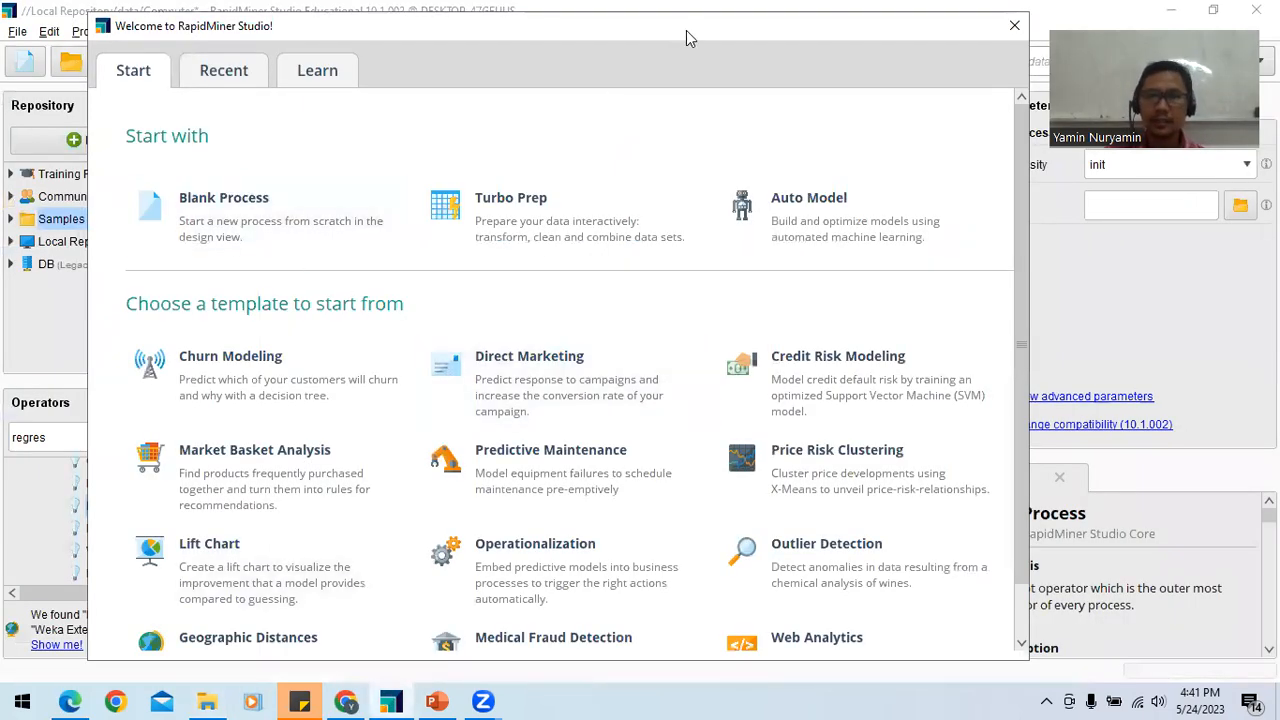
left_click_drag(686, 31, 705, 26)
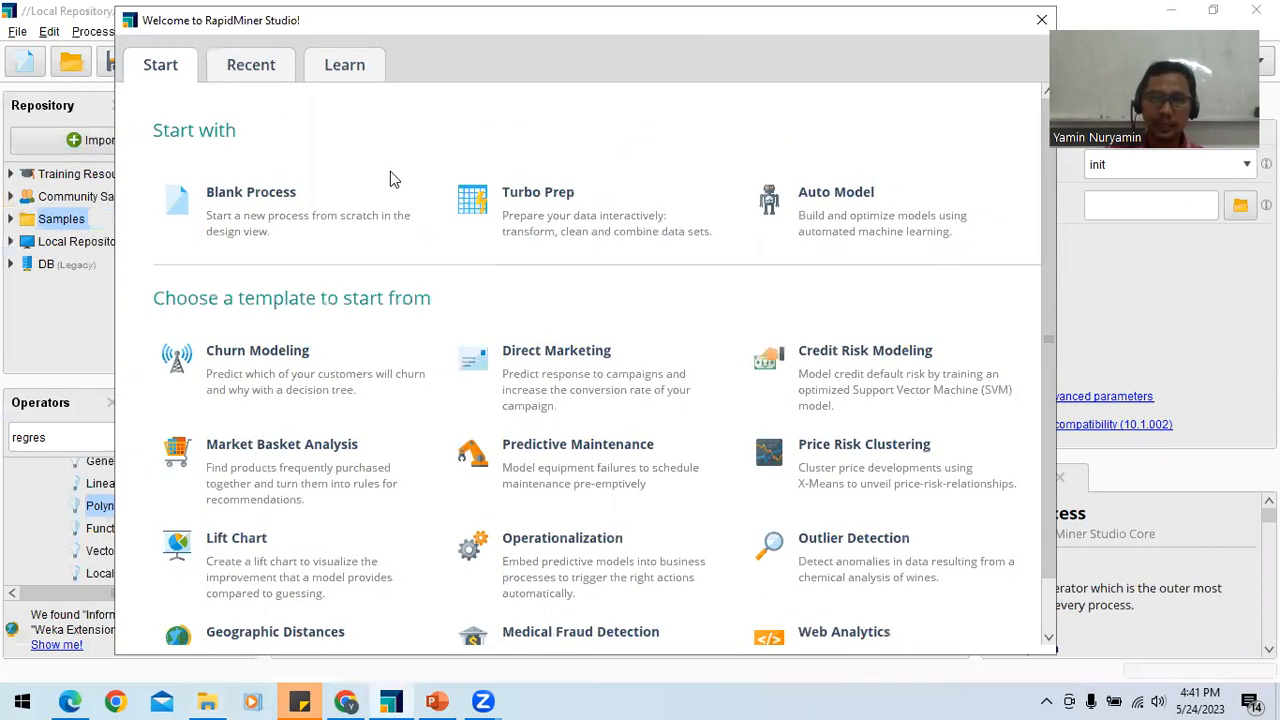
left_click(1040, 21)
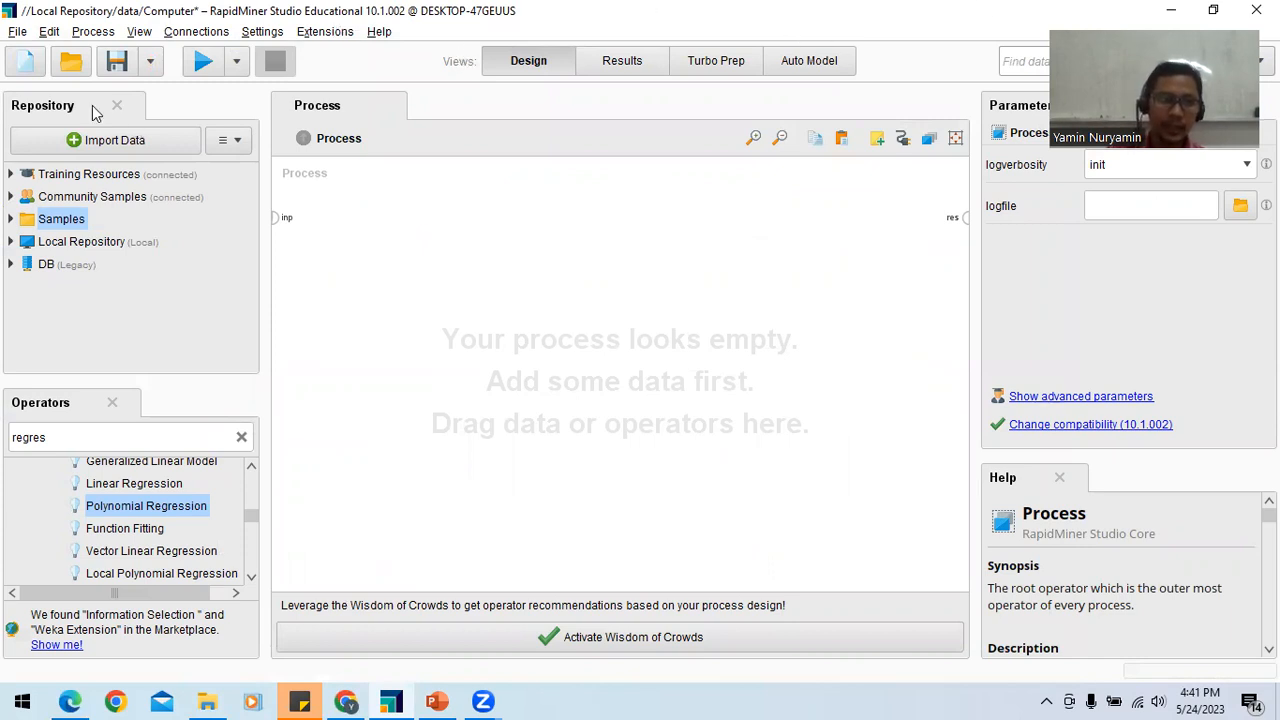
Step: Expand Training Resources in the repository and browse its Model and Data folders
left_click(10, 176)
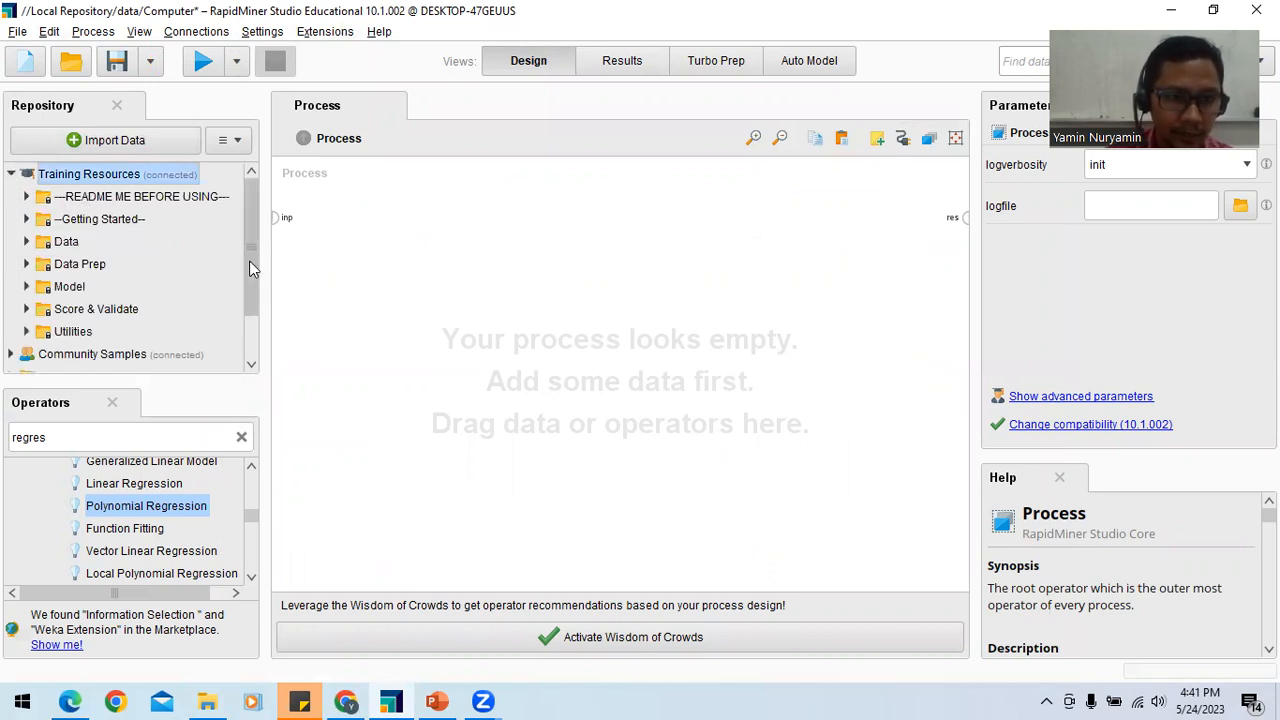
mouse_move(249, 260)
left_mouse_down()
mouse_move(253, 291)
mouse_move(255, 244)
left_mouse_up()
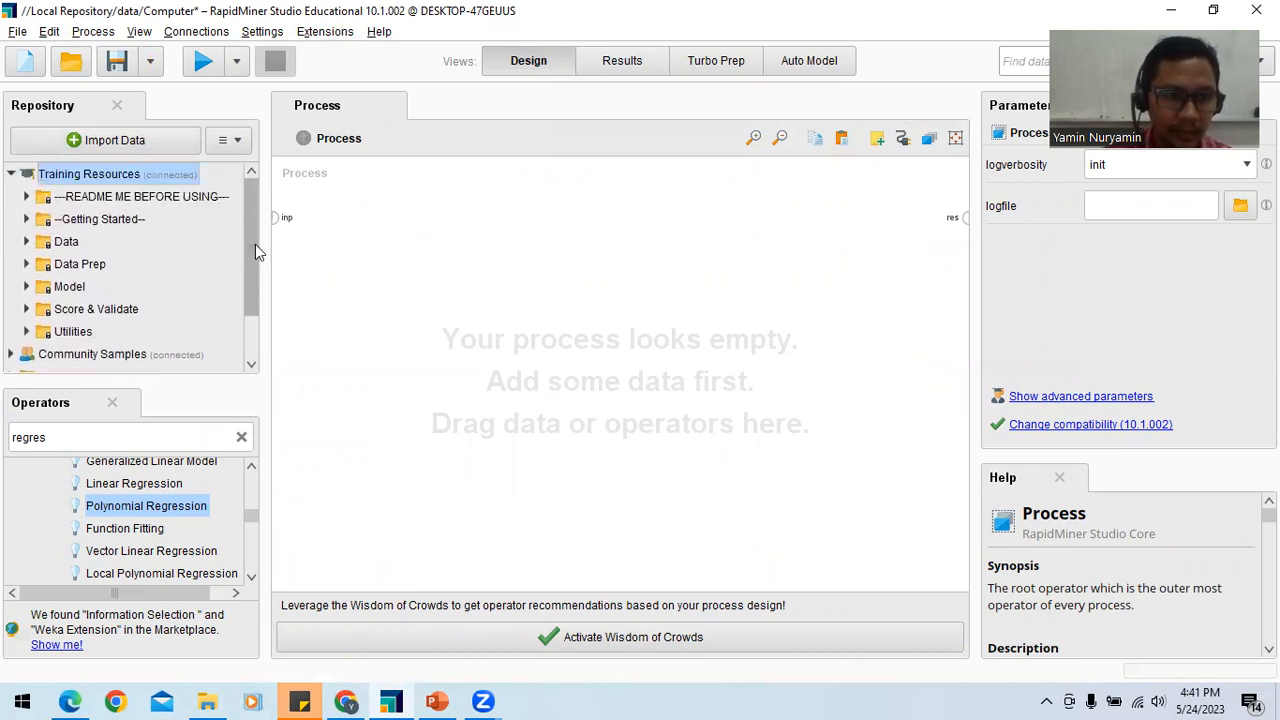
left_click(28, 286)
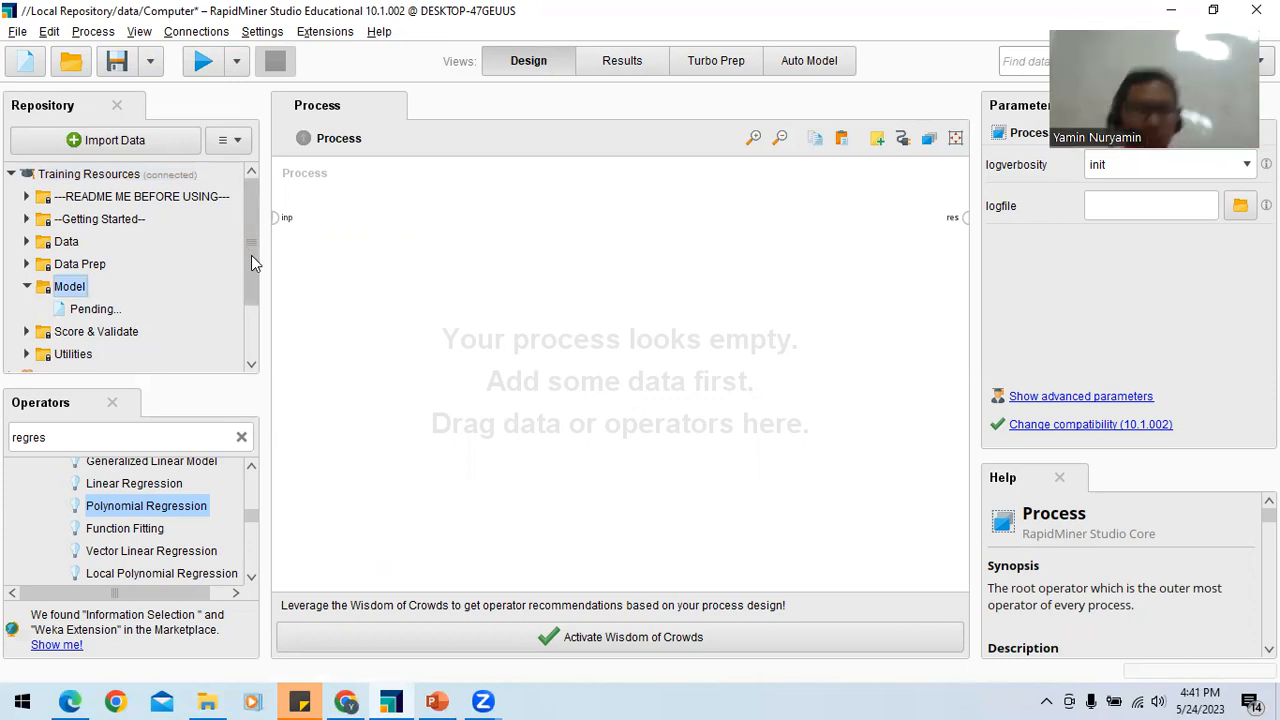
left_click_drag(251, 293, 249, 243)
left_click(26, 228)
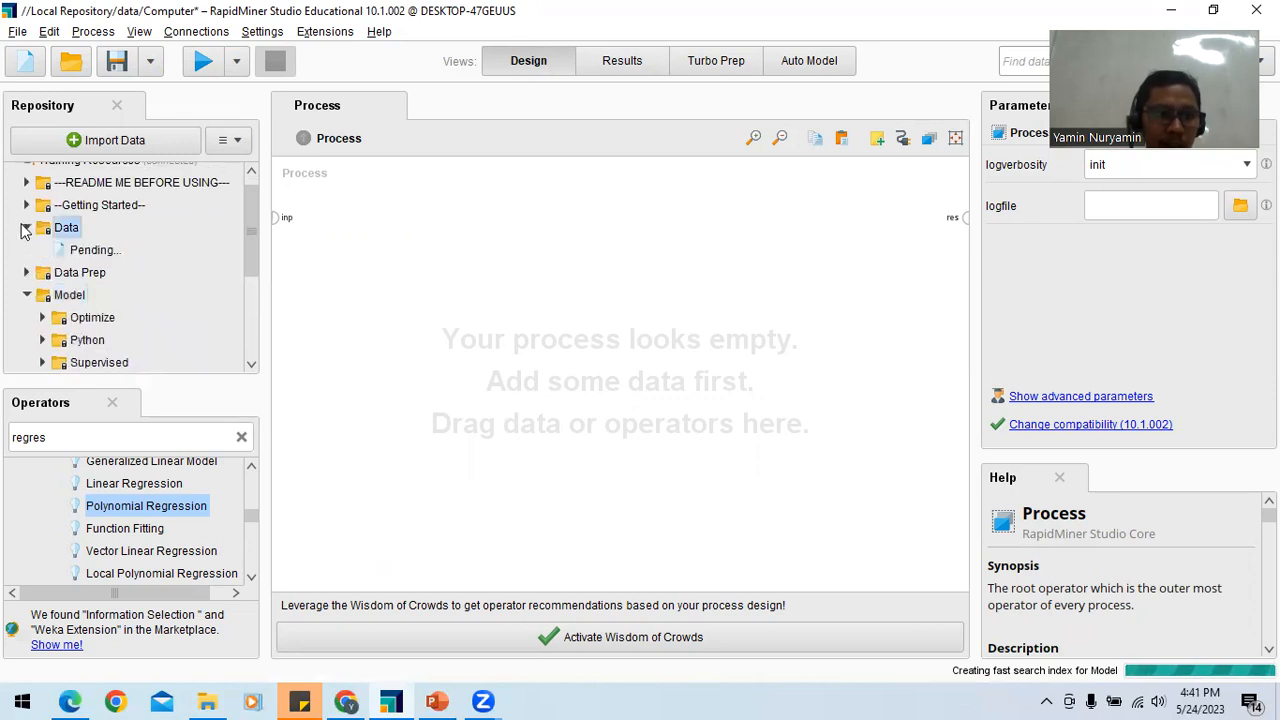
left_click_drag(253, 225, 250, 329)
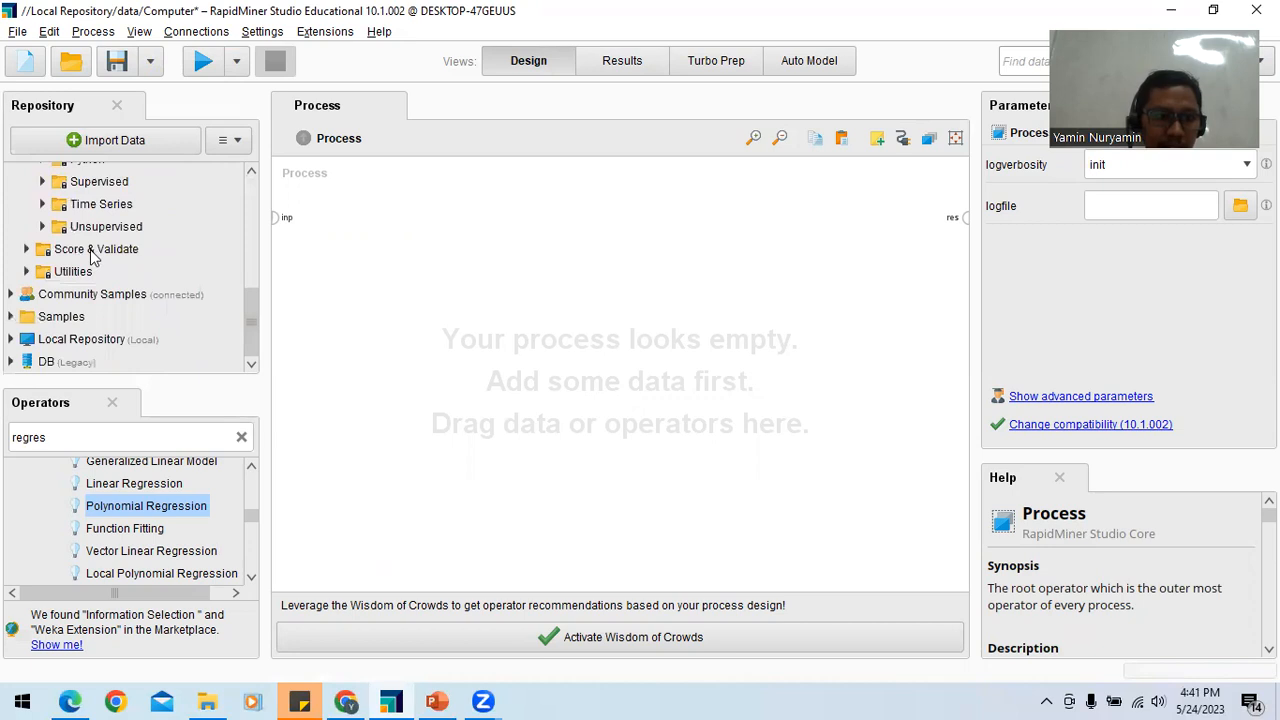
Step: Expand the data folder under Samples and look through the sample datasets, including Golf
left_click(11, 317)
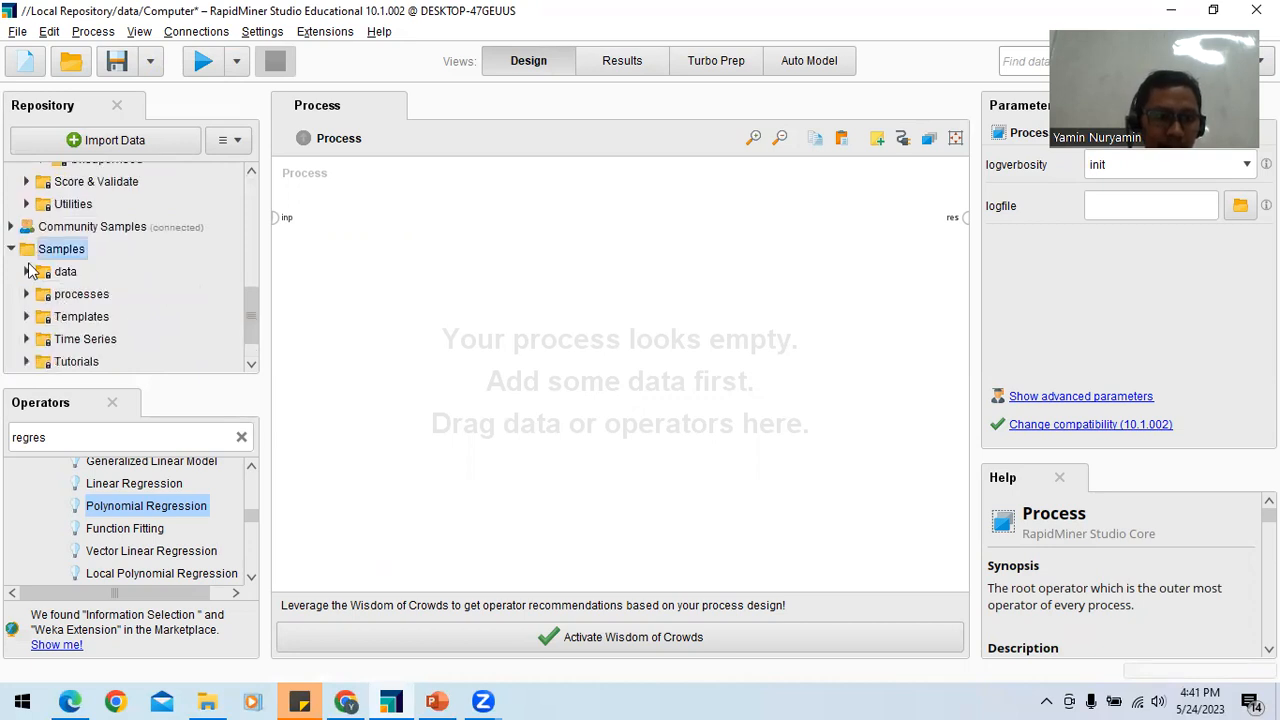
left_click(29, 273)
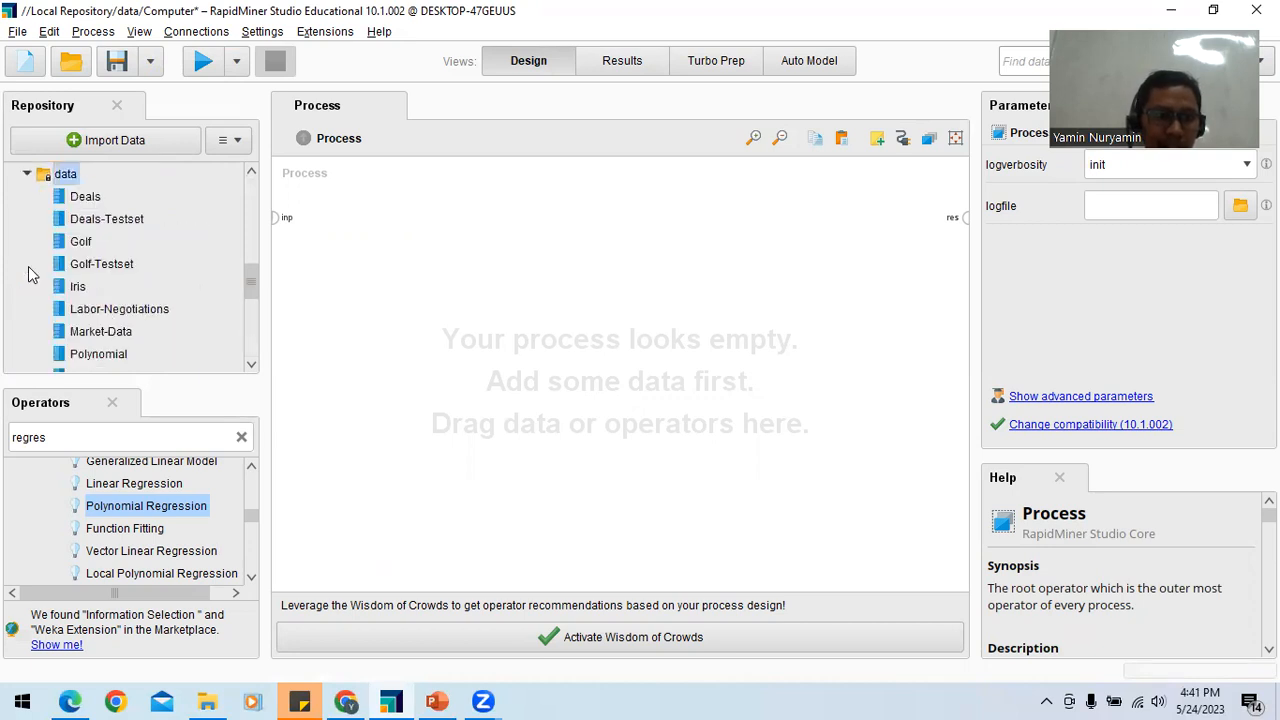
left_click(86, 245)
left_click_drag(251, 290, 250, 354)
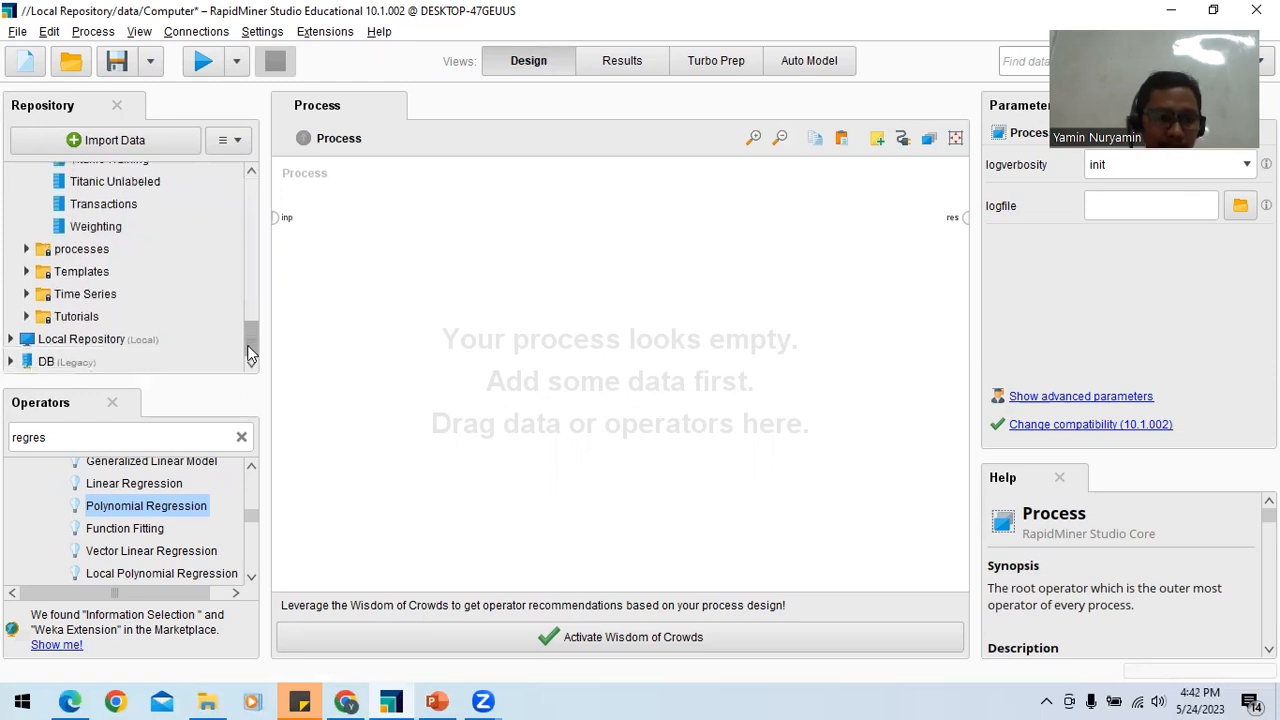
Step: Expand the data folder of Local Repository and inspect the Computer process, the DB entry and the processes folder
left_click(11, 340)
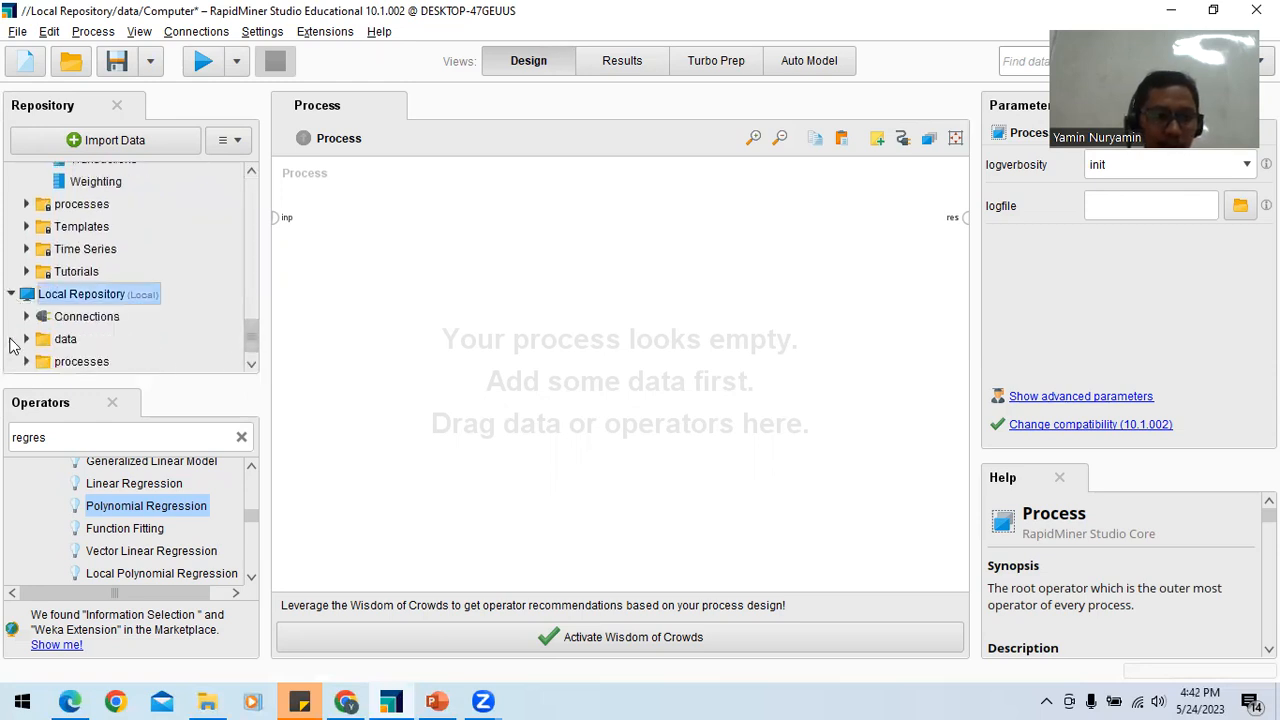
left_click(27, 339)
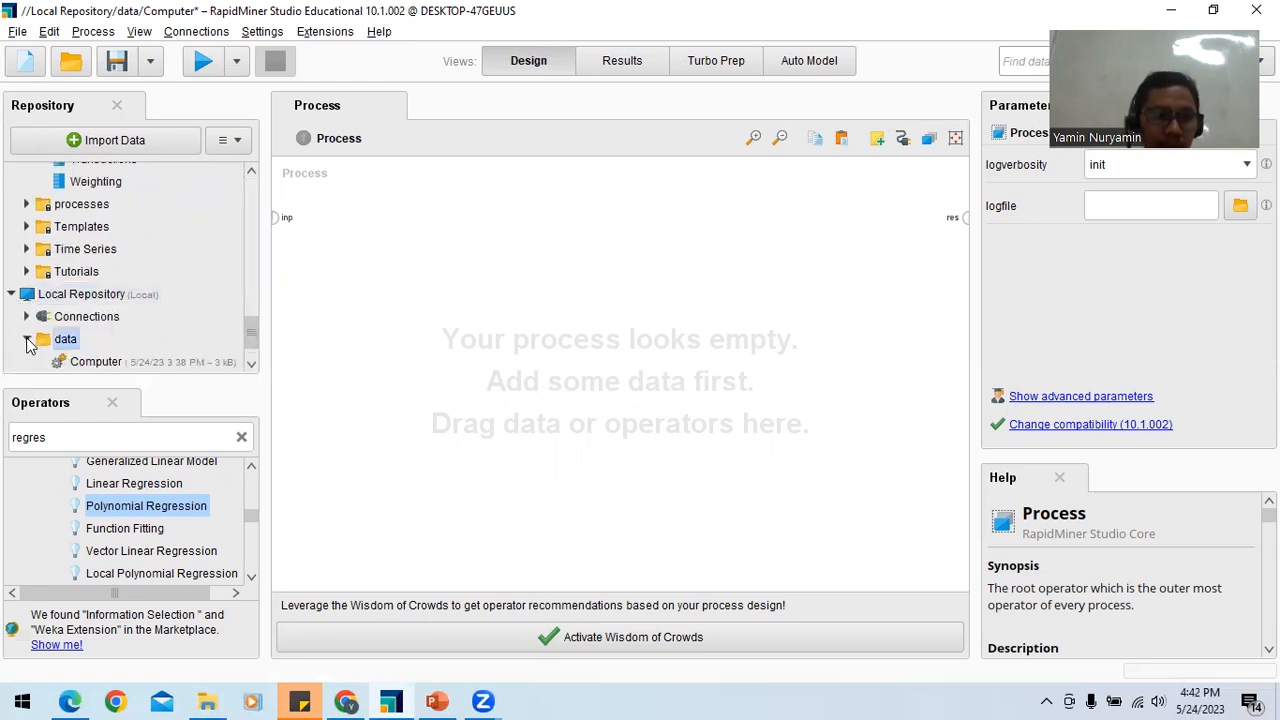
left_click_drag(250, 330, 251, 341)
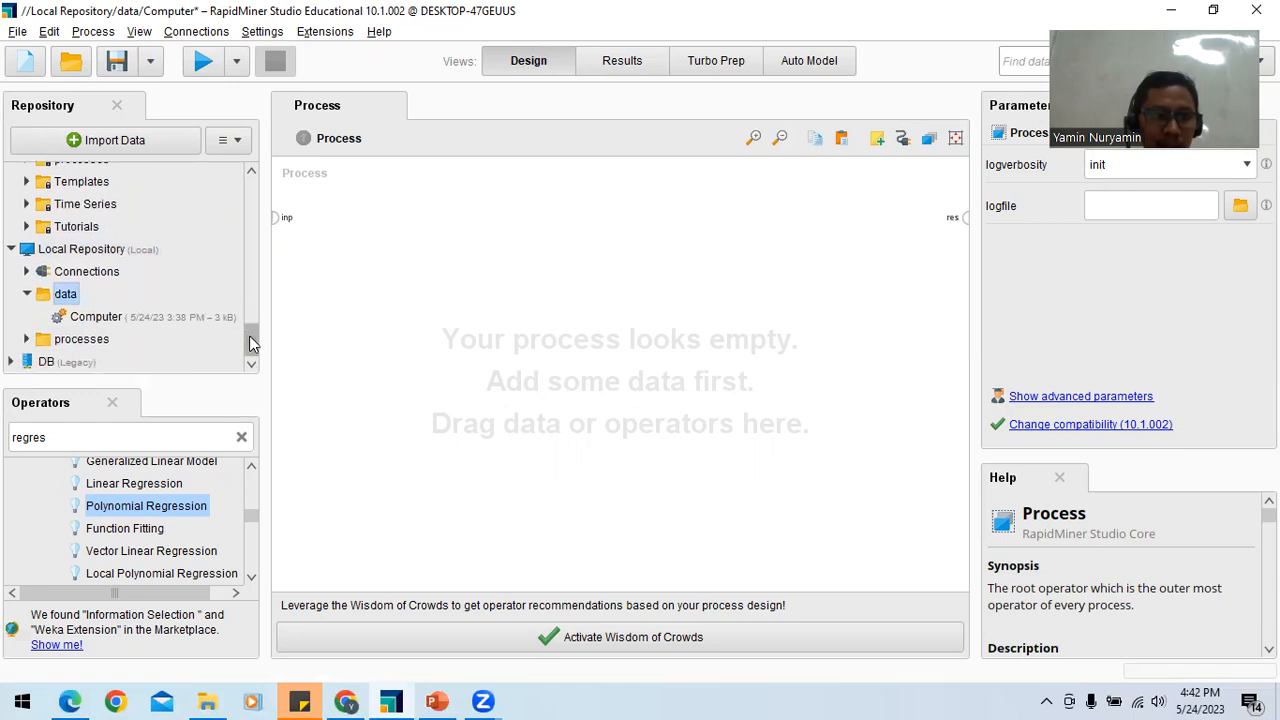
left_click(118, 320)
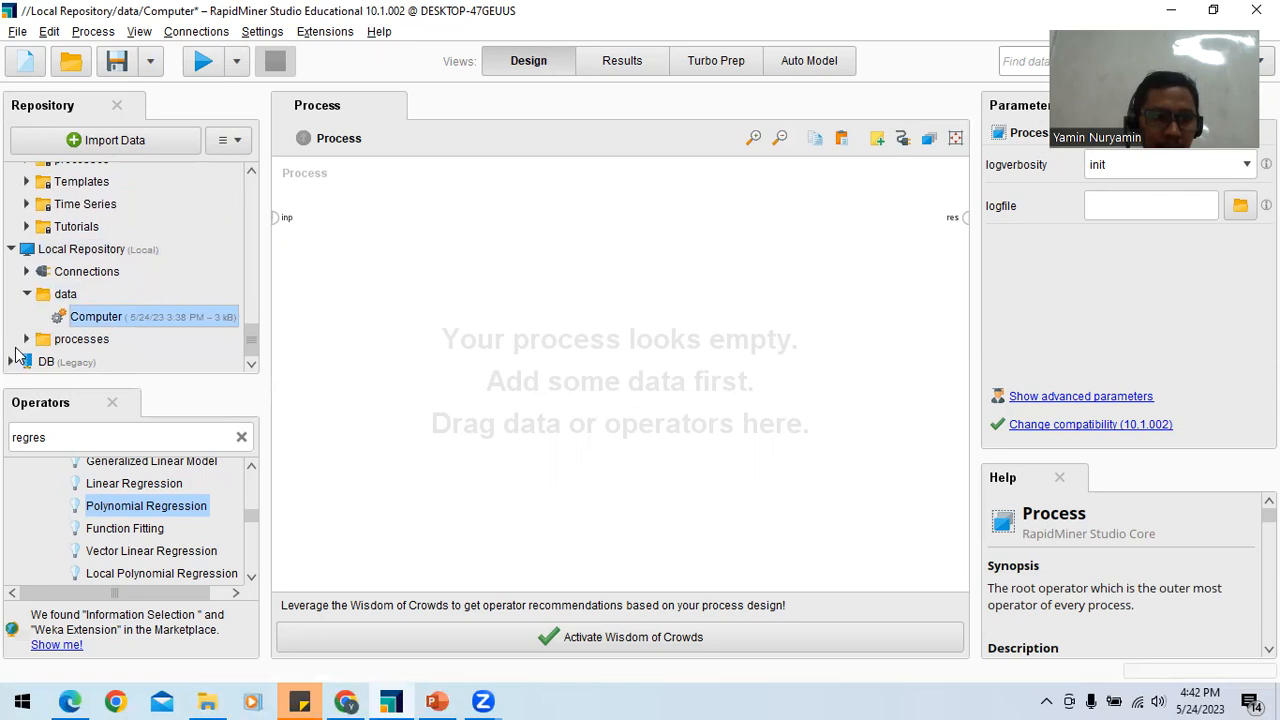
left_click(20, 362)
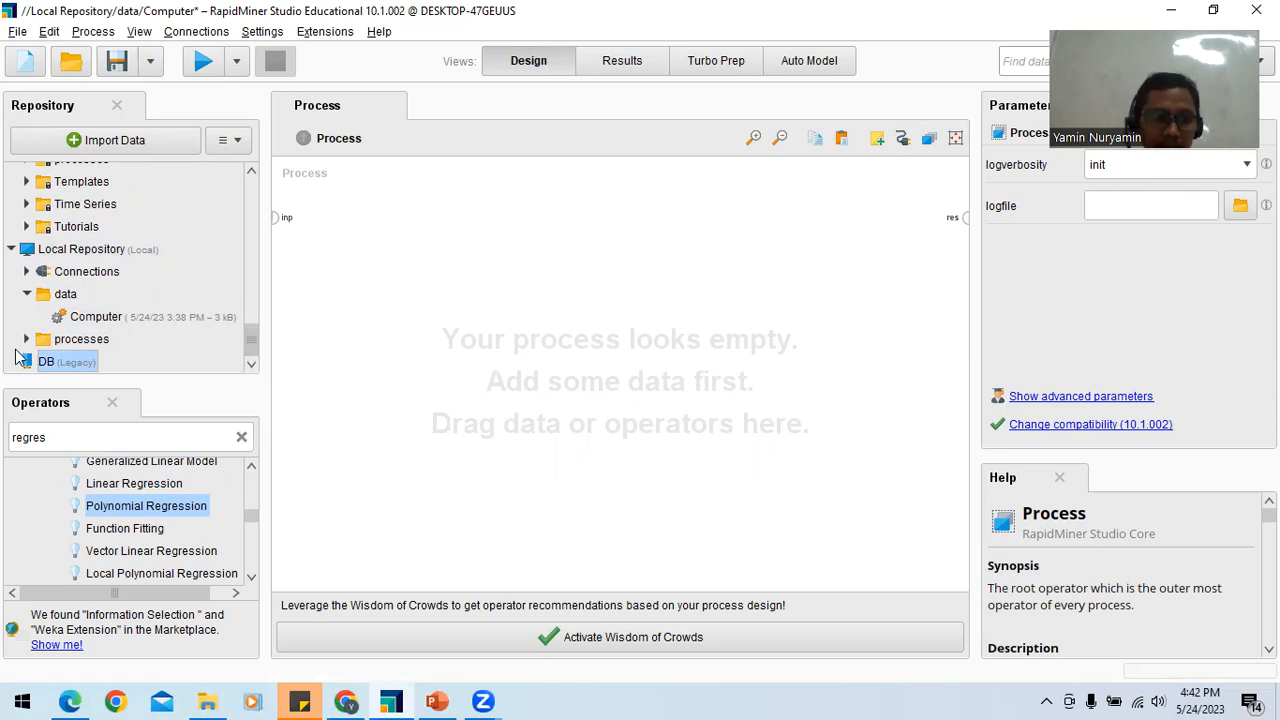
left_click(38, 340)
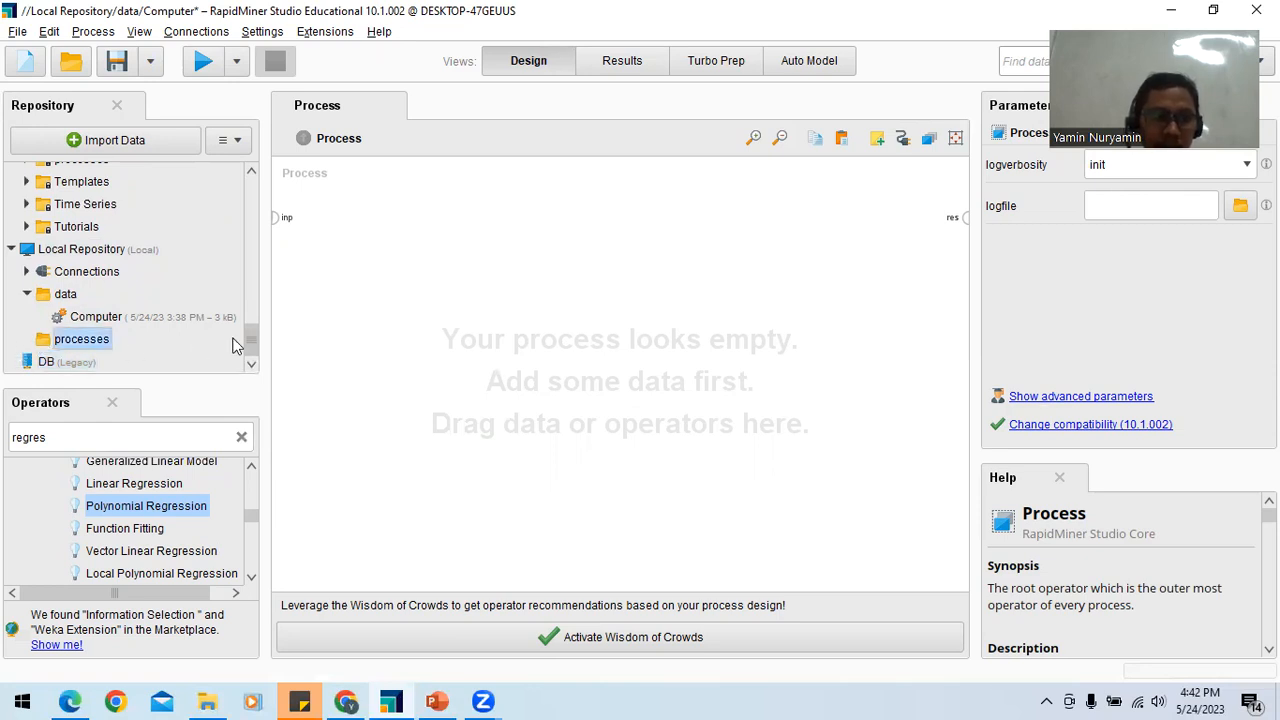
Step: Shrink the repository area to give the operators more room, and collapse the Data and Model folders under Training Resources
left_click_drag(180, 378, 178, 345)
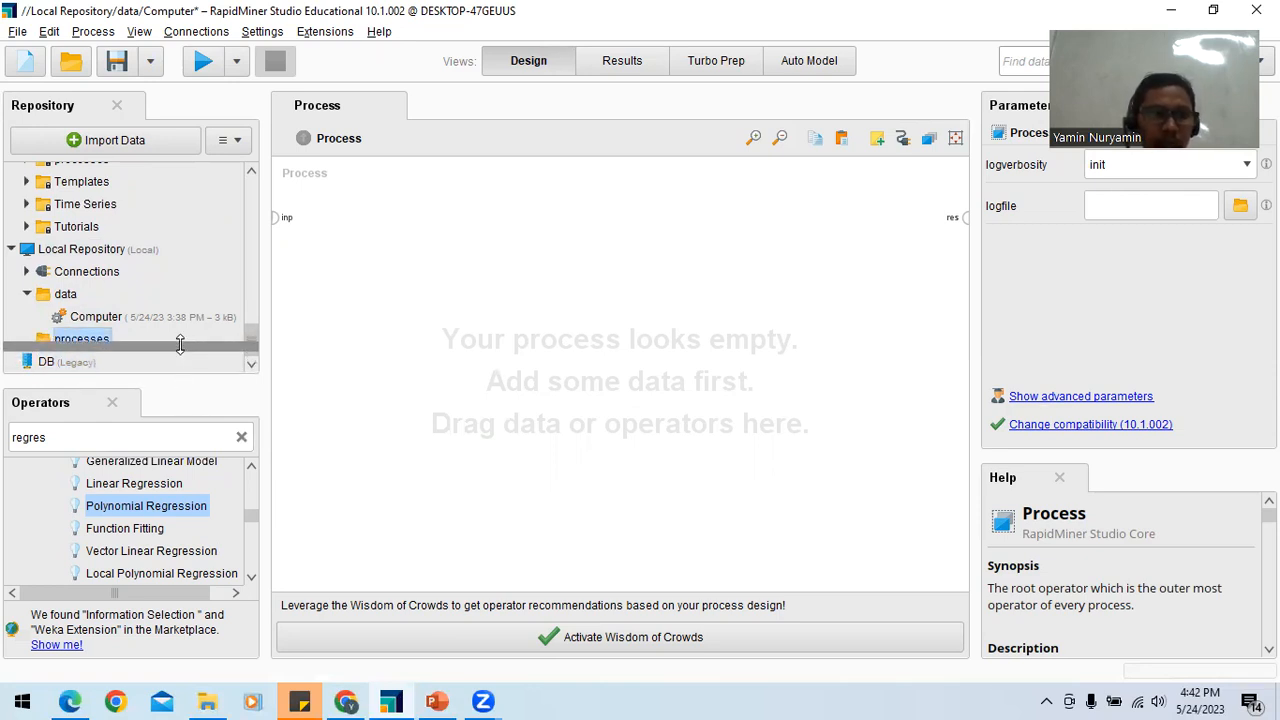
left_click_drag(251, 312, 251, 177)
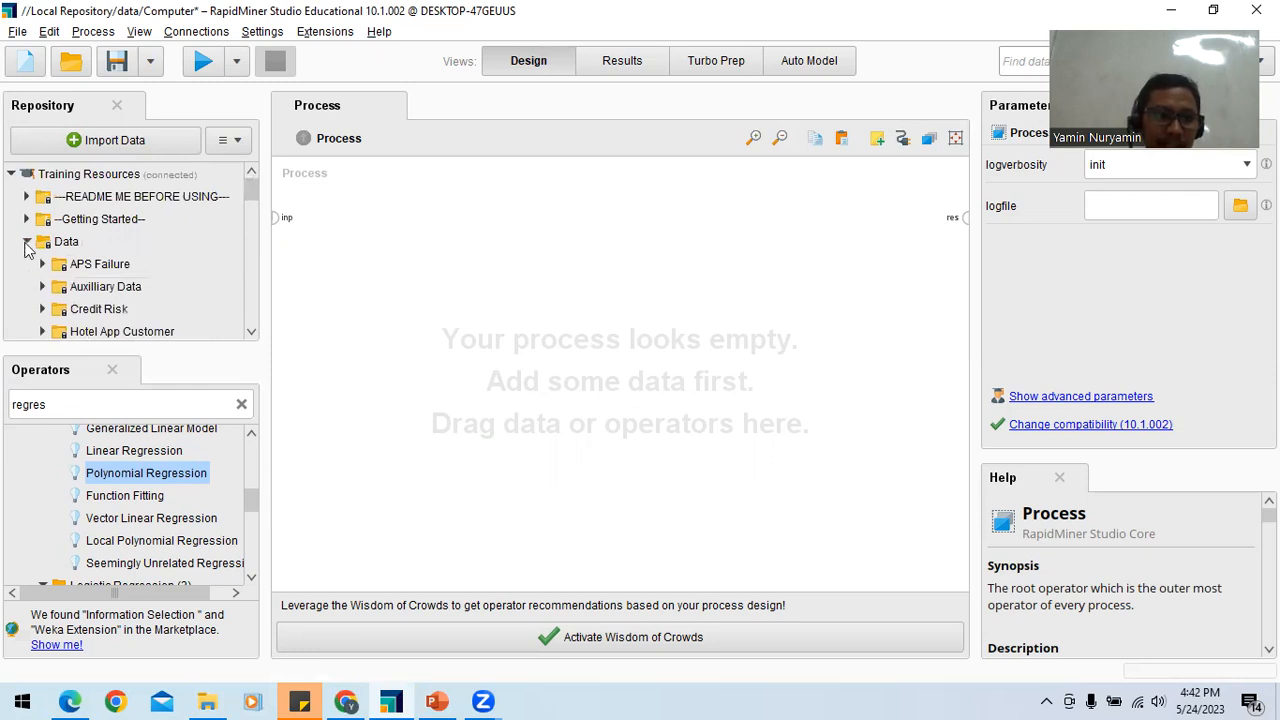
left_click(27, 286)
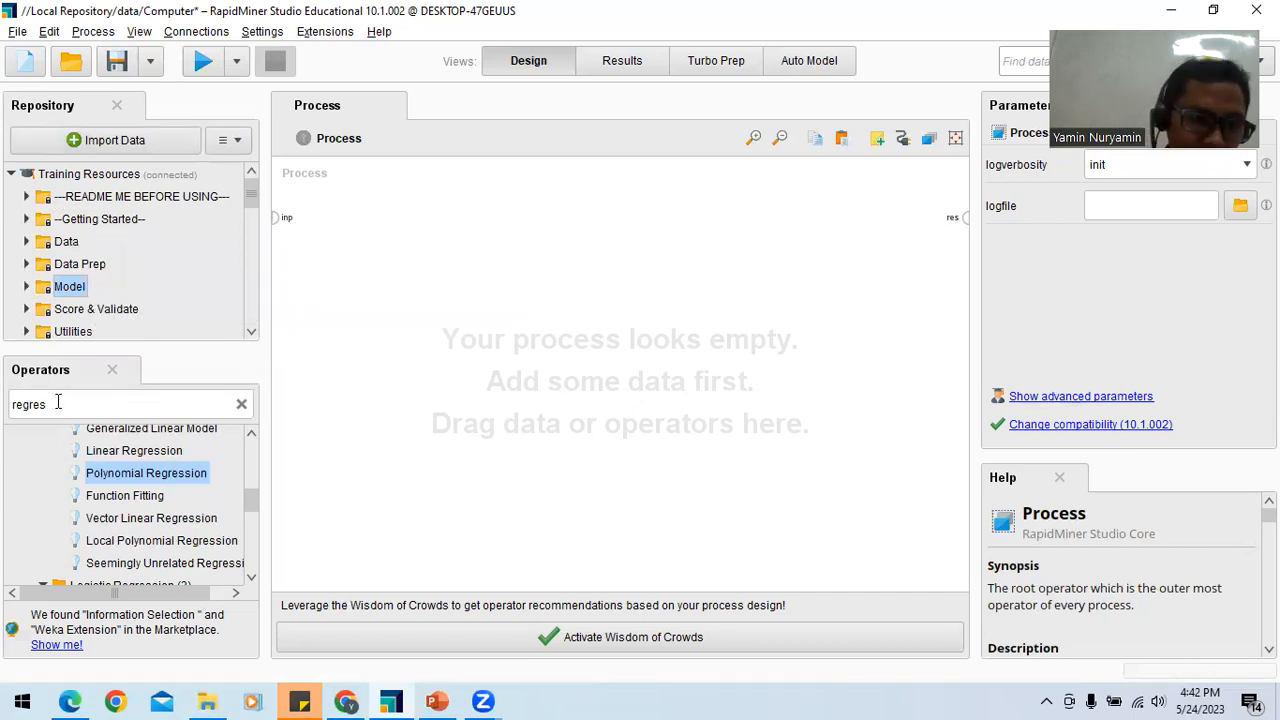
Step: Clear the "regres" filter from the operator search so the full operator tree is listed
key("Delete")
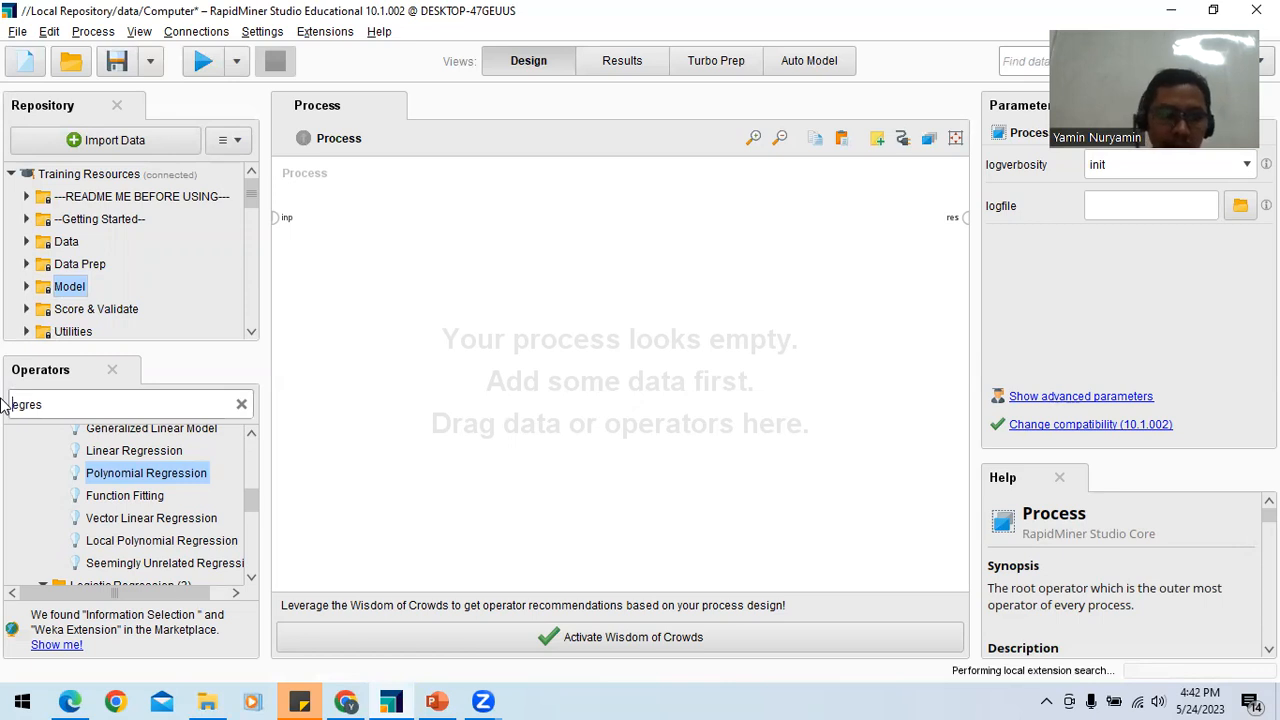
key("Delete")
key("Delete")
key("Delete")
key("Delete")
key("Delete")
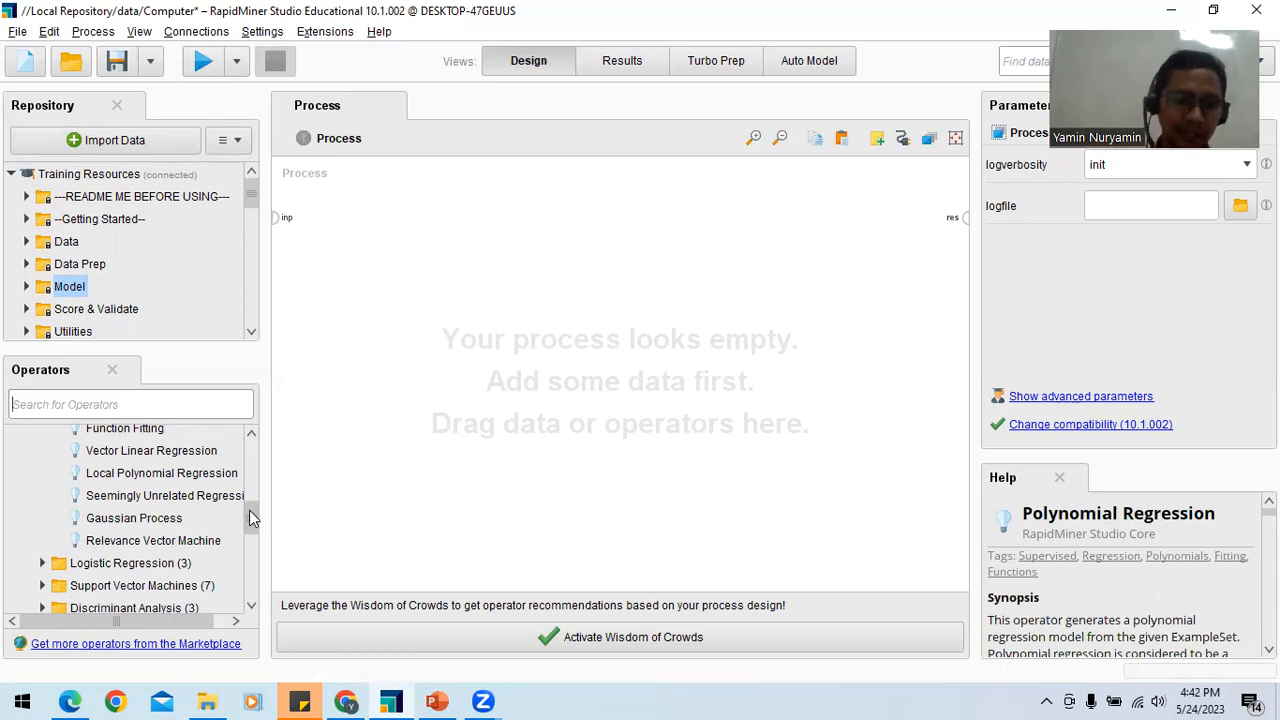
Step: Add the Linear Regression and Polynomial Regression operators from the predictive modeling Functions group to the process
left_click_drag(250, 510, 253, 456)
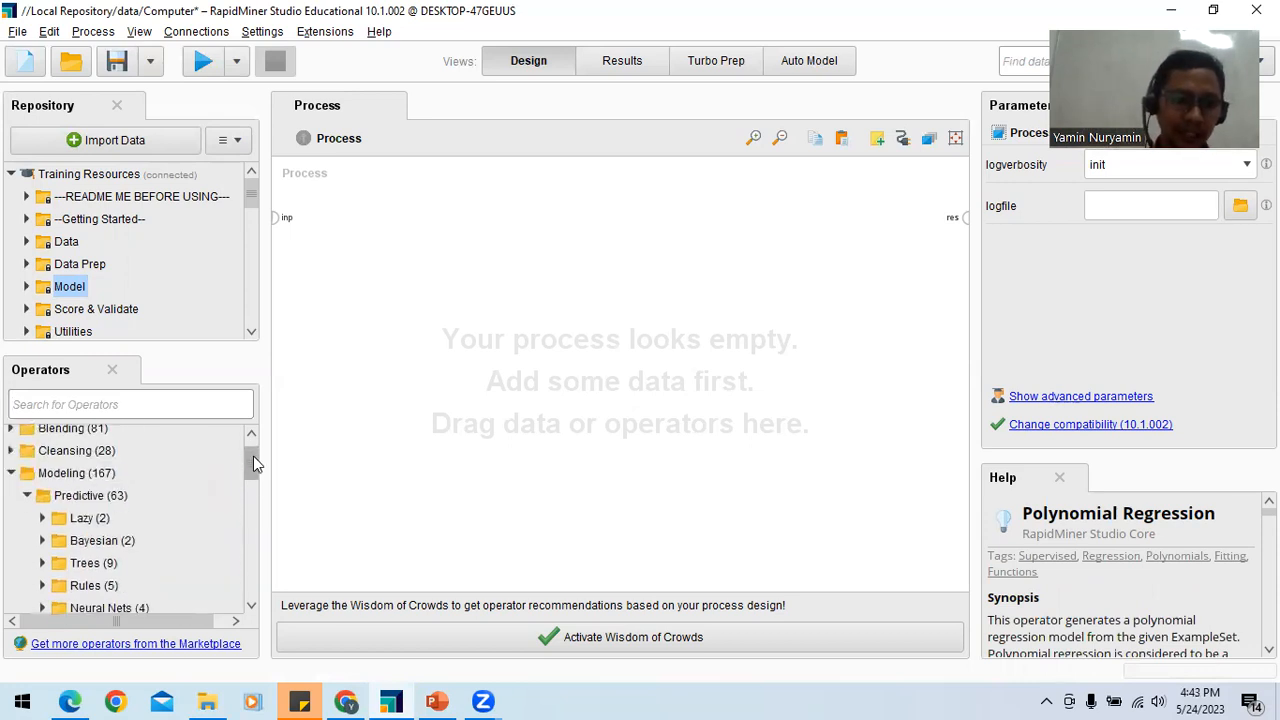
left_click(12, 473)
left_click(11, 504)
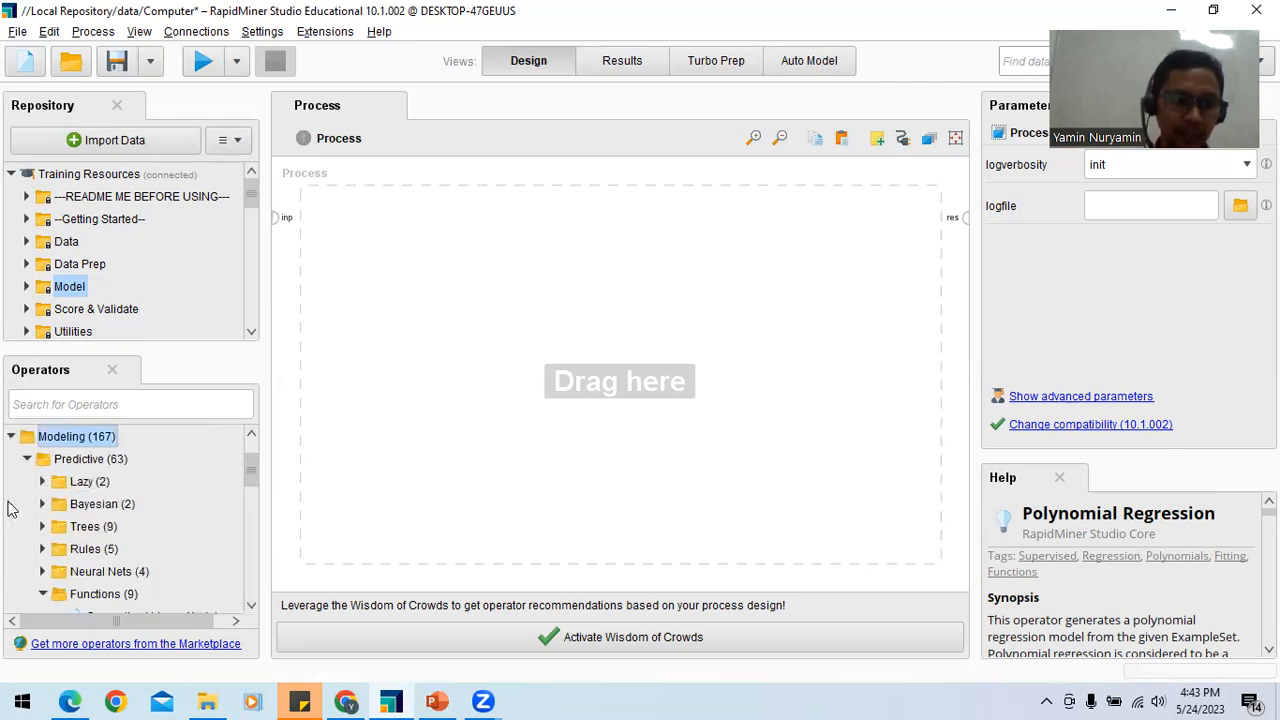
left_click_drag(250, 463, 253, 494)
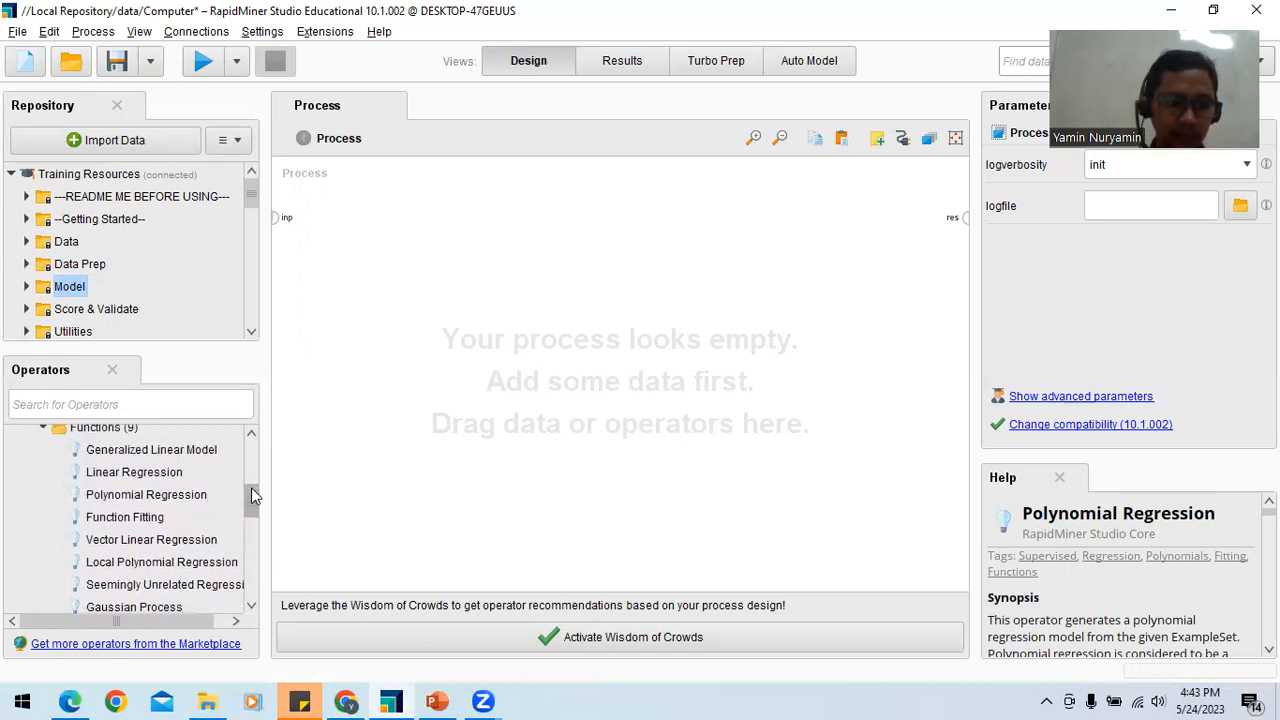
double_click(148, 474)
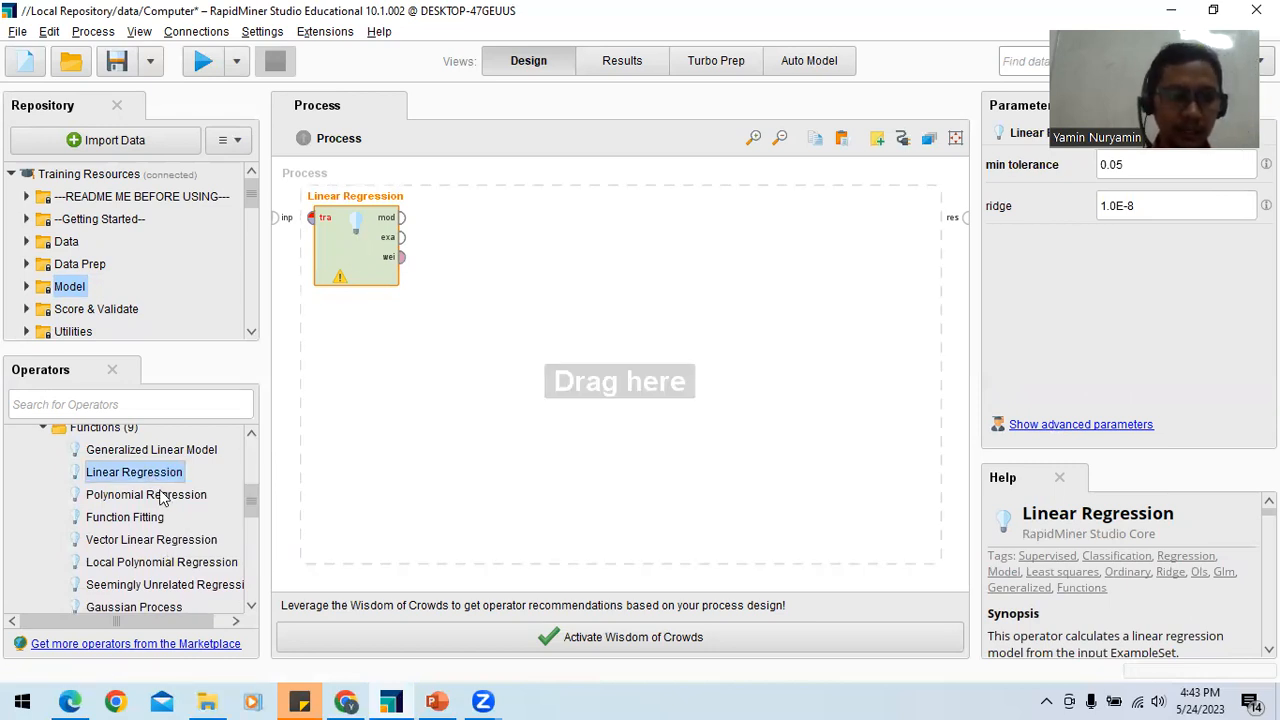
left_click(157, 497)
double_click(157, 497)
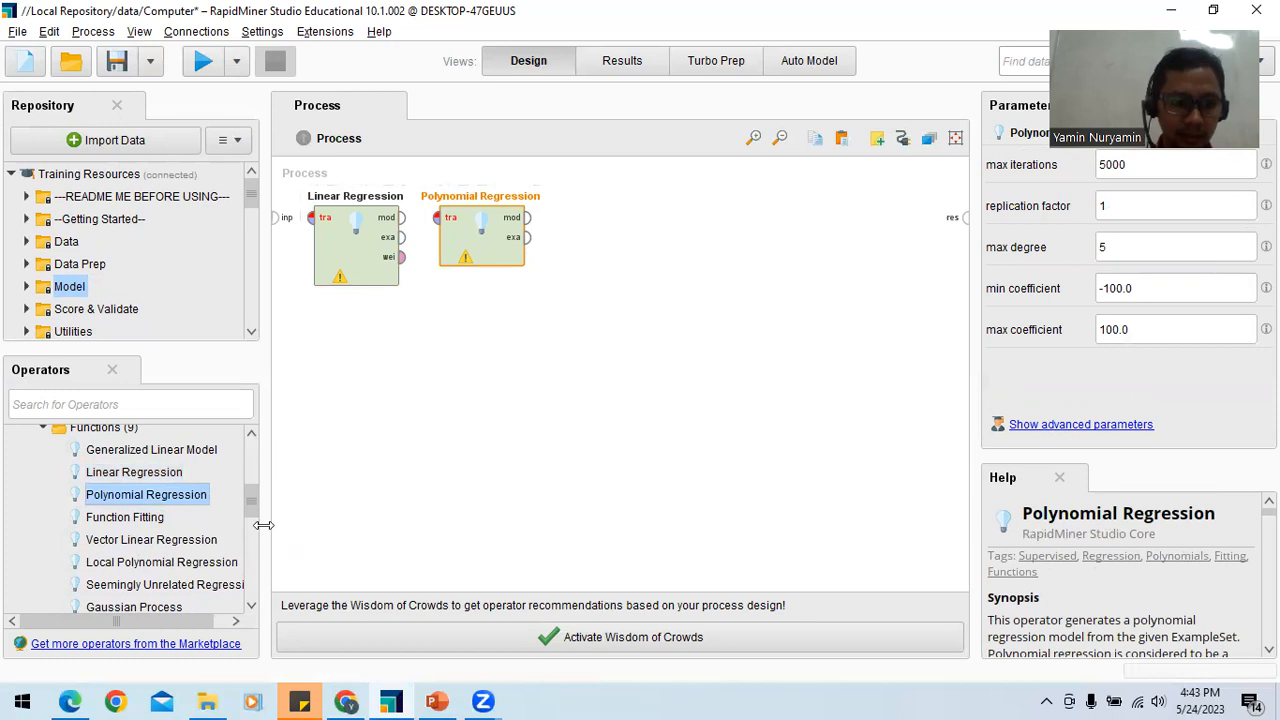
scroll(252, 492, "up", 2)
scroll(252, 492, "up", 1)
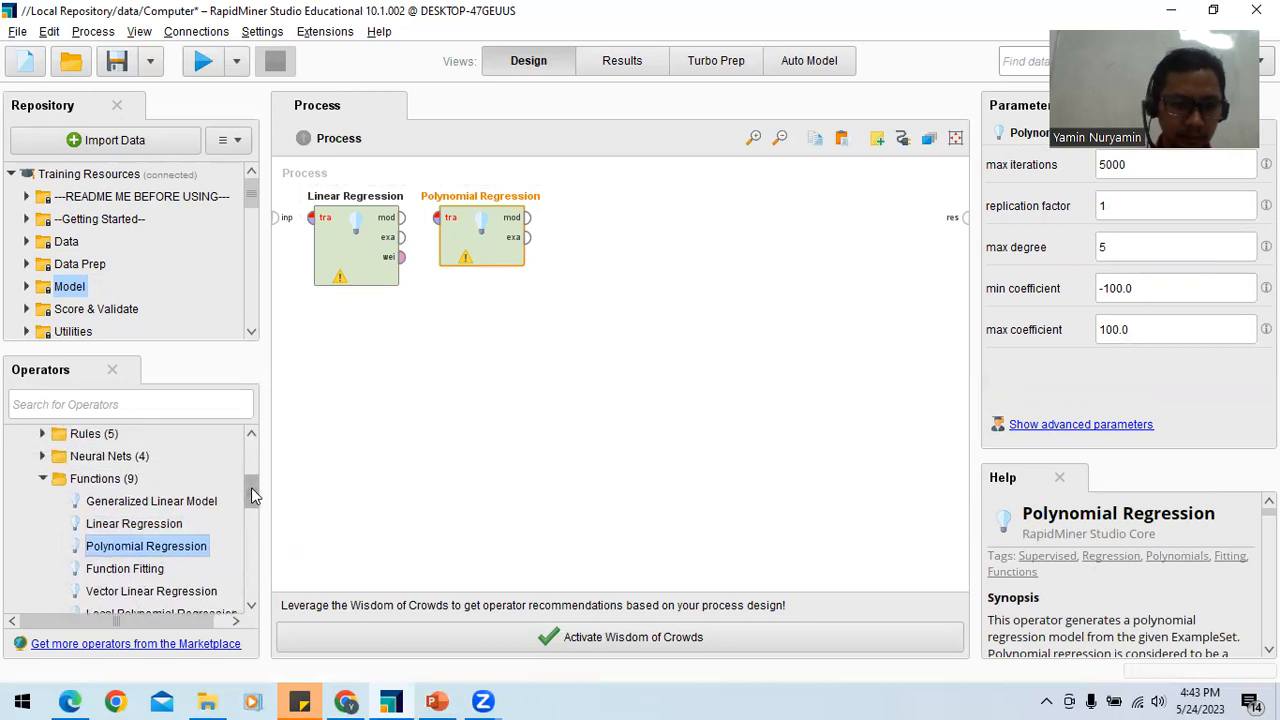
Step: Add the Neural Net operator from the Neural Nets group to the process, beside Polynomial Regression
left_click(44, 459)
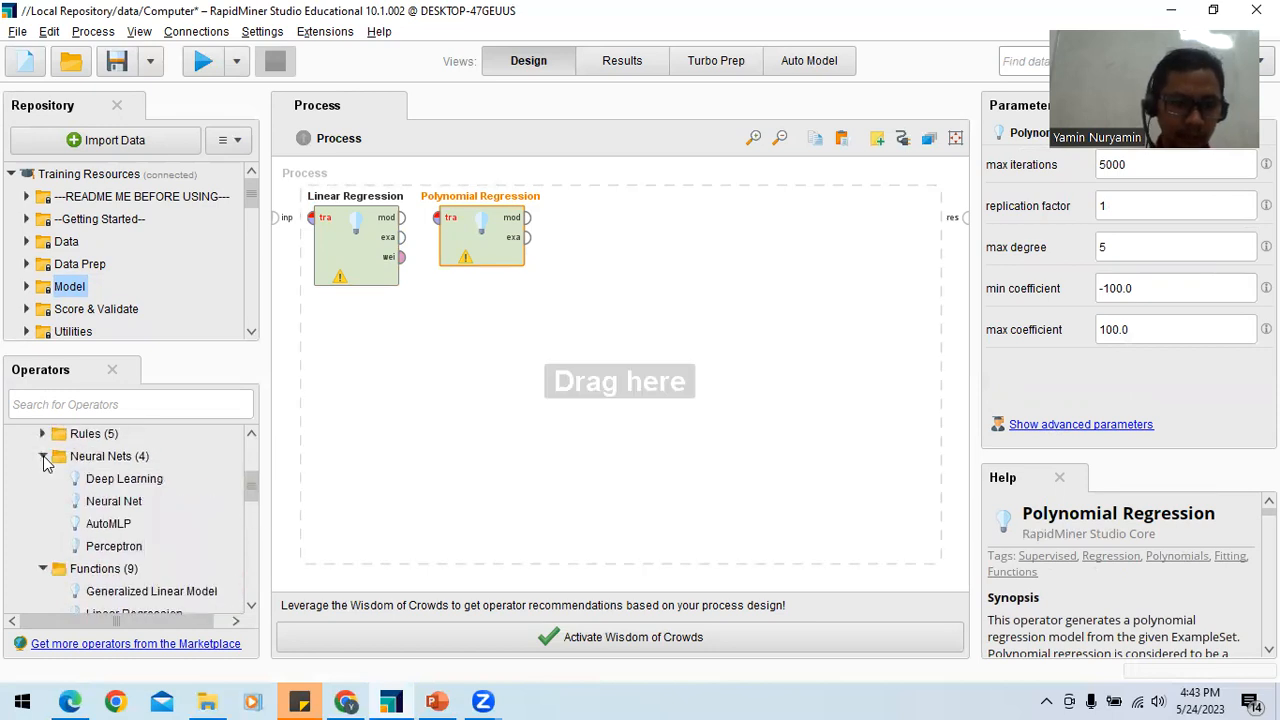
left_click(104, 506)
left_click_drag(104, 508, 563, 291)
left_click(675, 290)
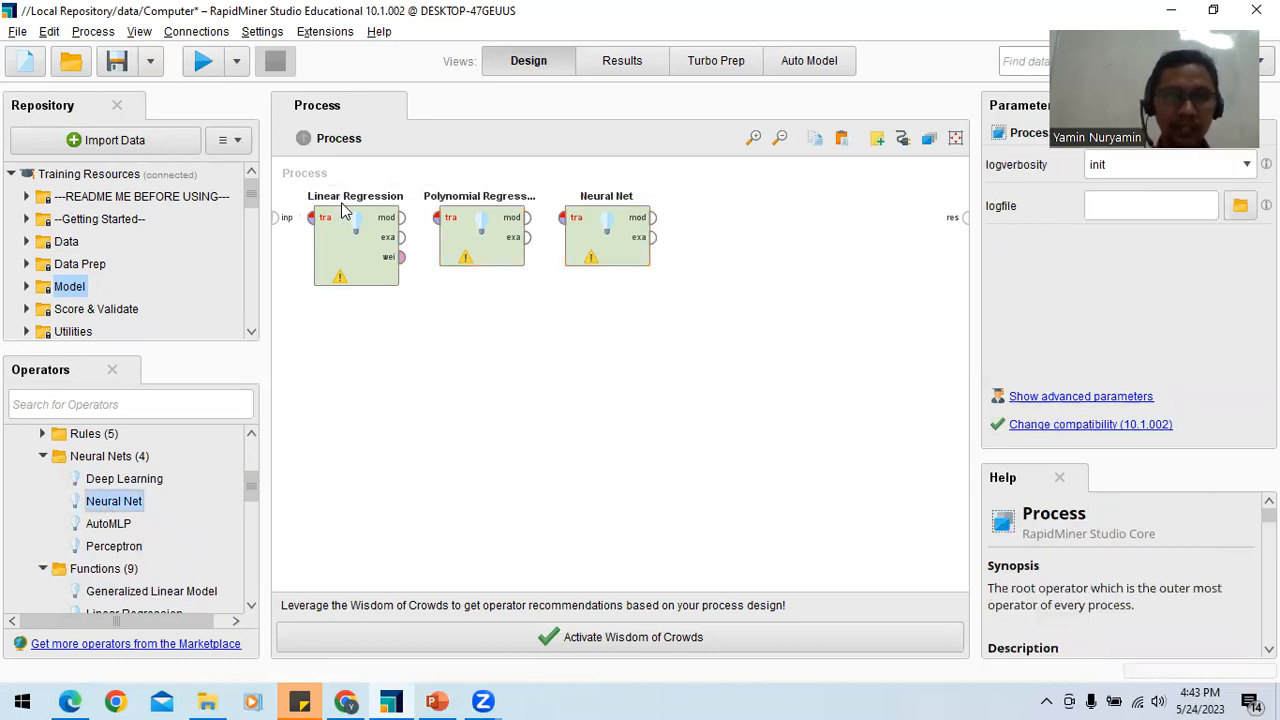
Step: Add the k-NN operator from the predictive modeling Lazy group to the process
left_click_drag(252, 488, 251, 463)
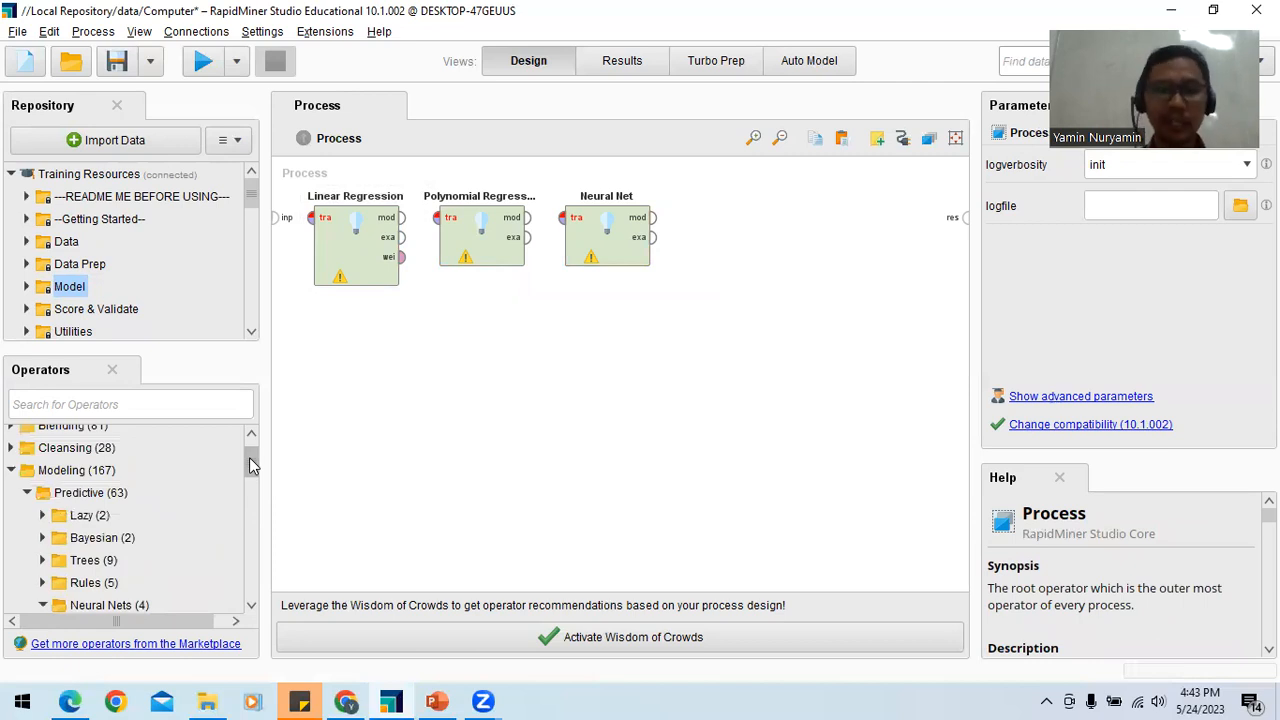
left_click(43, 515)
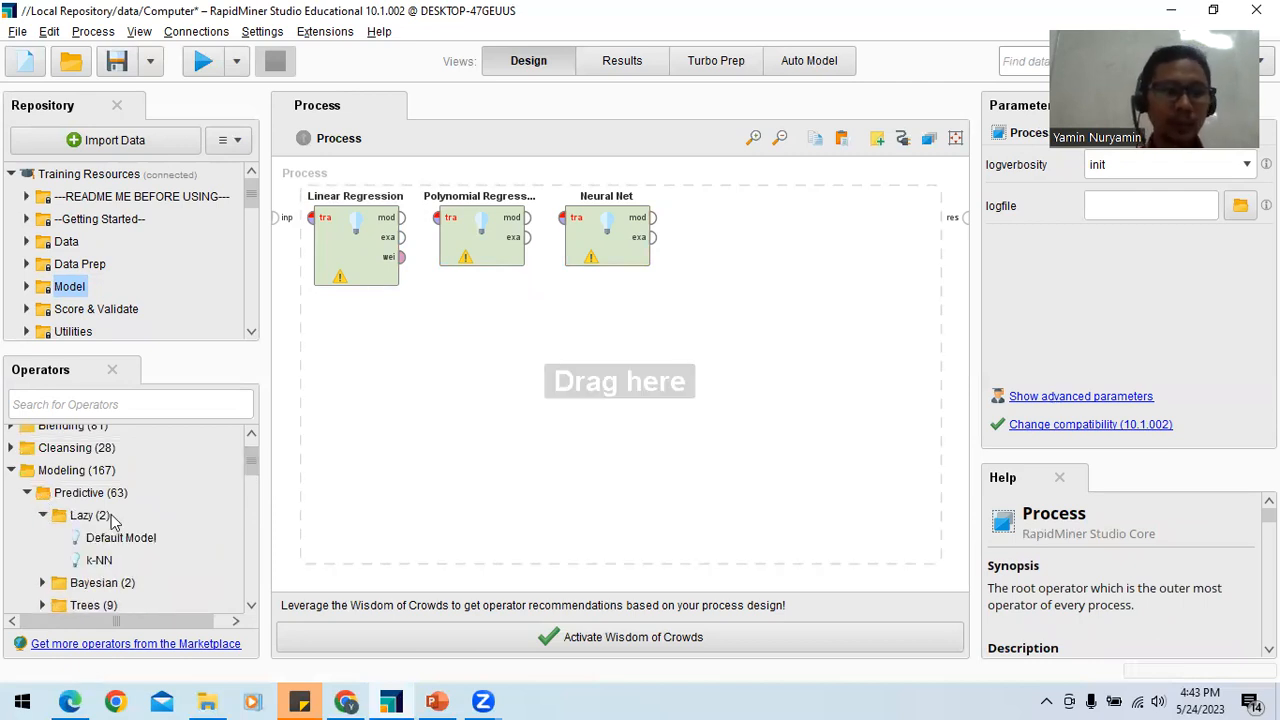
double_click(99, 560)
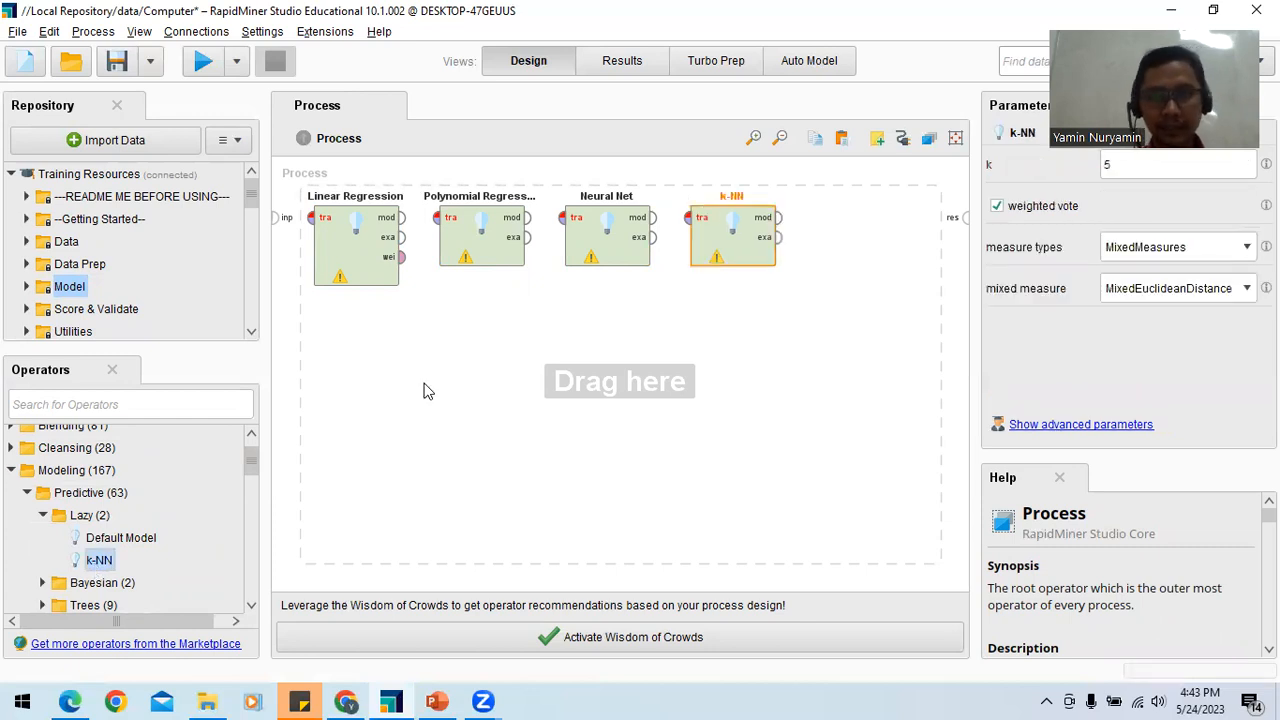
Step: Expand the Bayesian and Trees groups, add Decision Tree (Multiway) to the process and place it below the row of operators
scroll(250, 460, "down", 1)
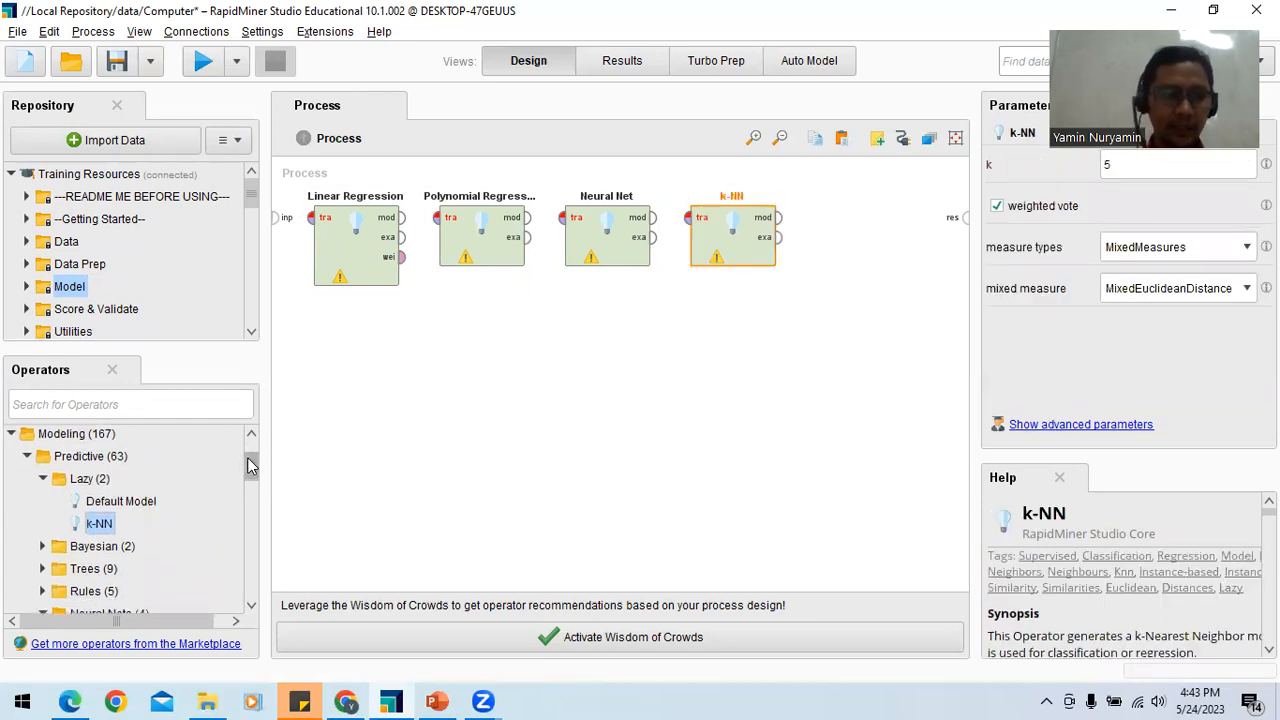
left_click(42, 548)
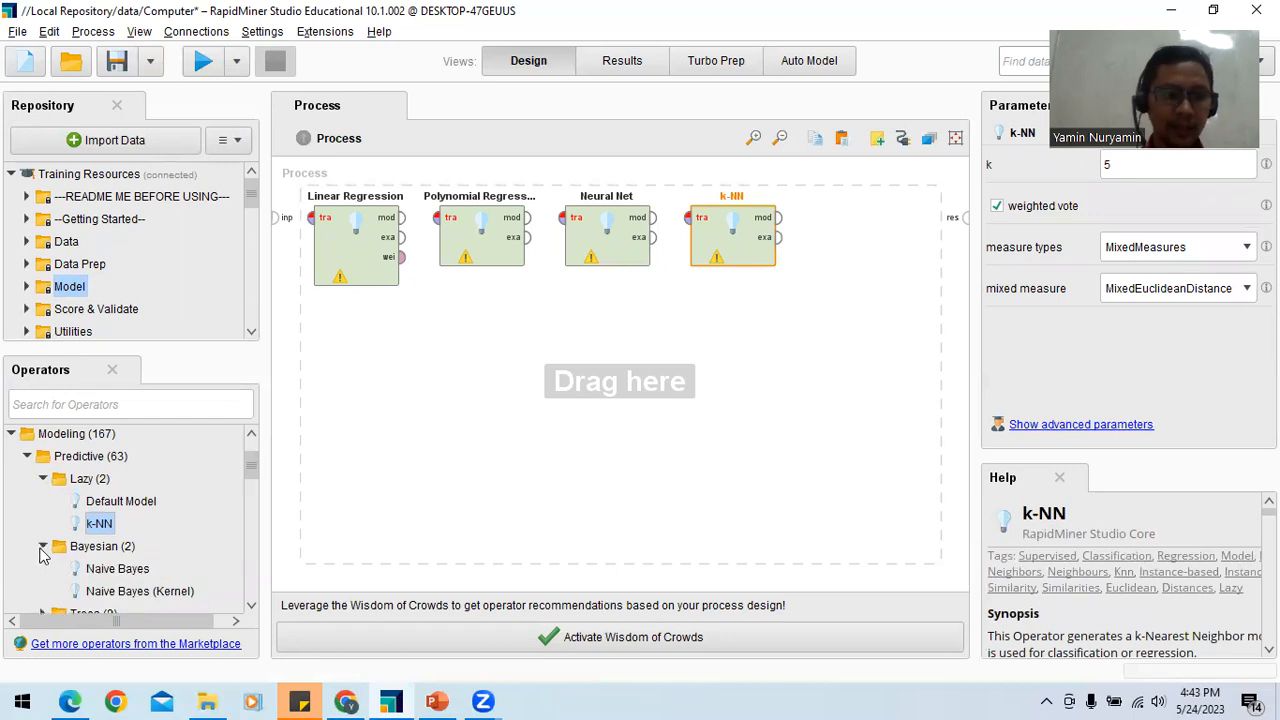
scroll(249, 478, "down", 2)
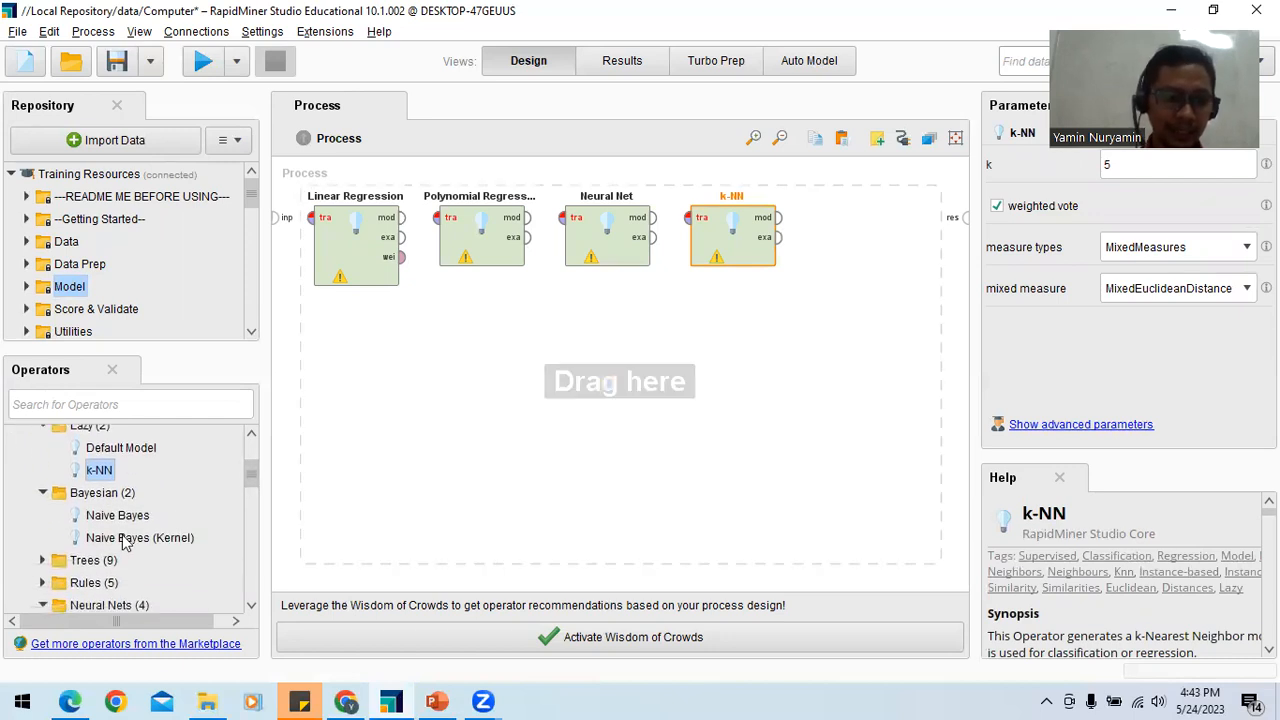
left_click(43, 561)
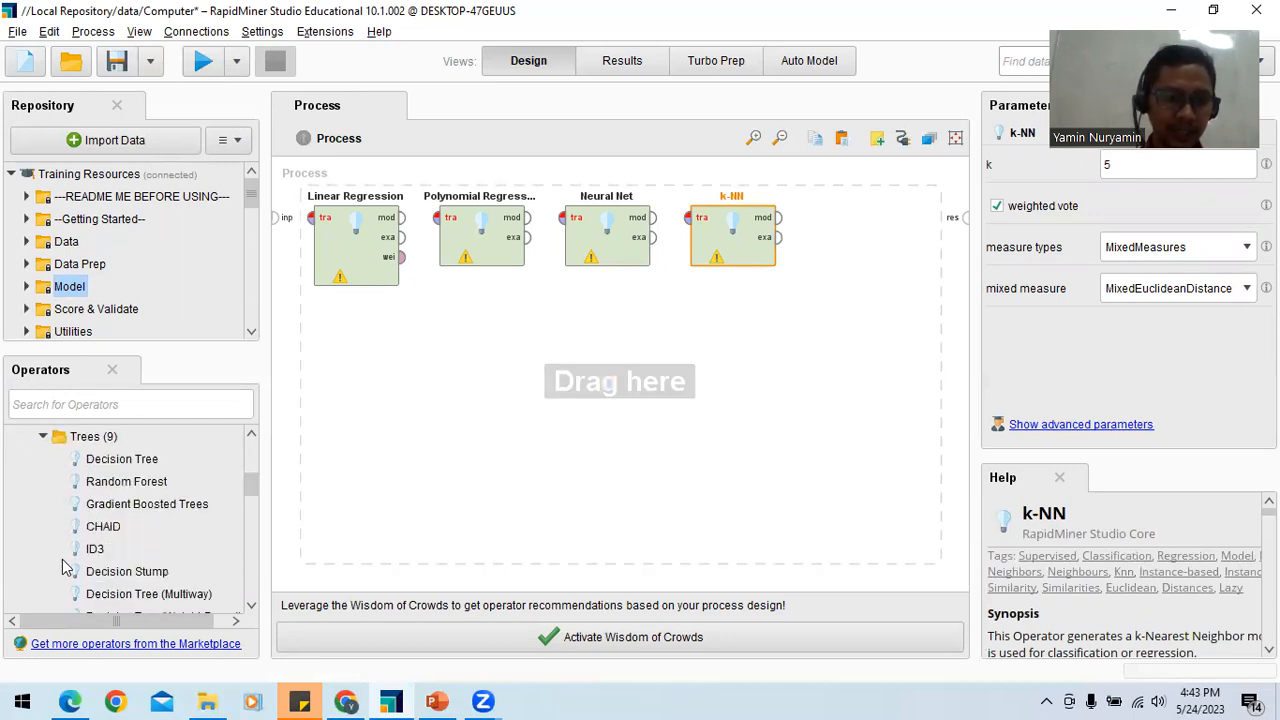
double_click(124, 594)
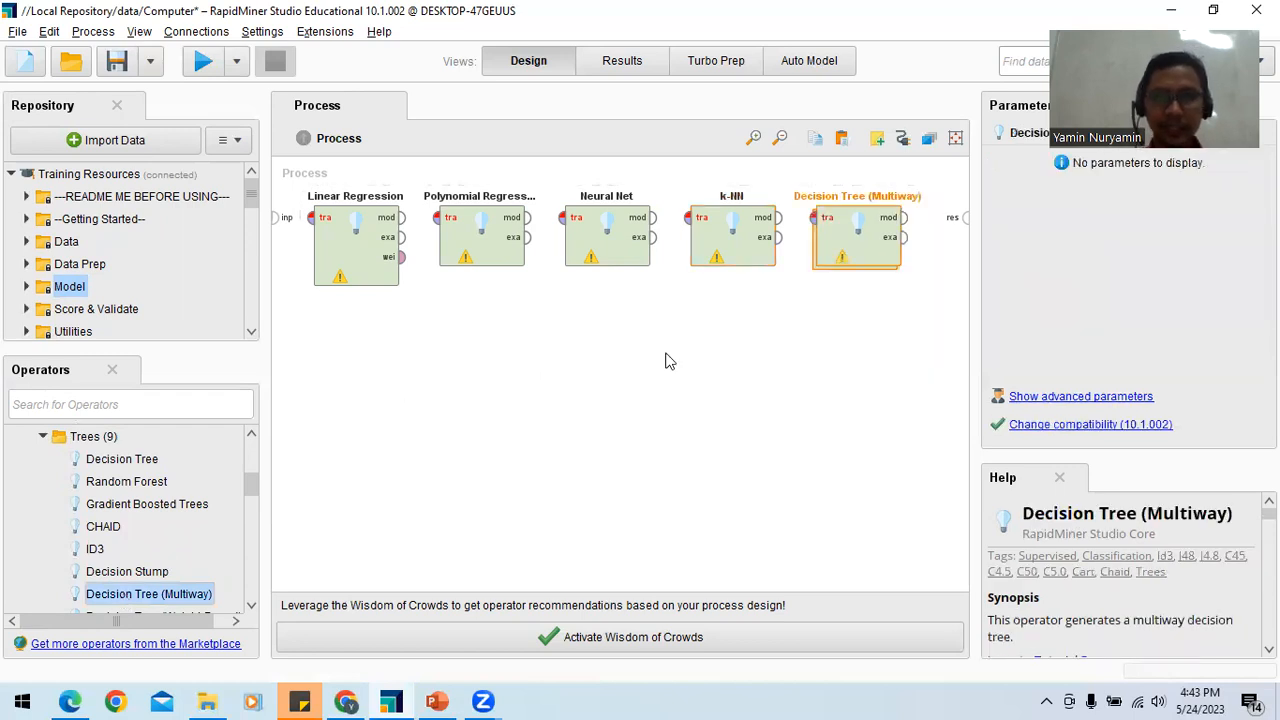
left_click_drag(907, 230, 845, 375)
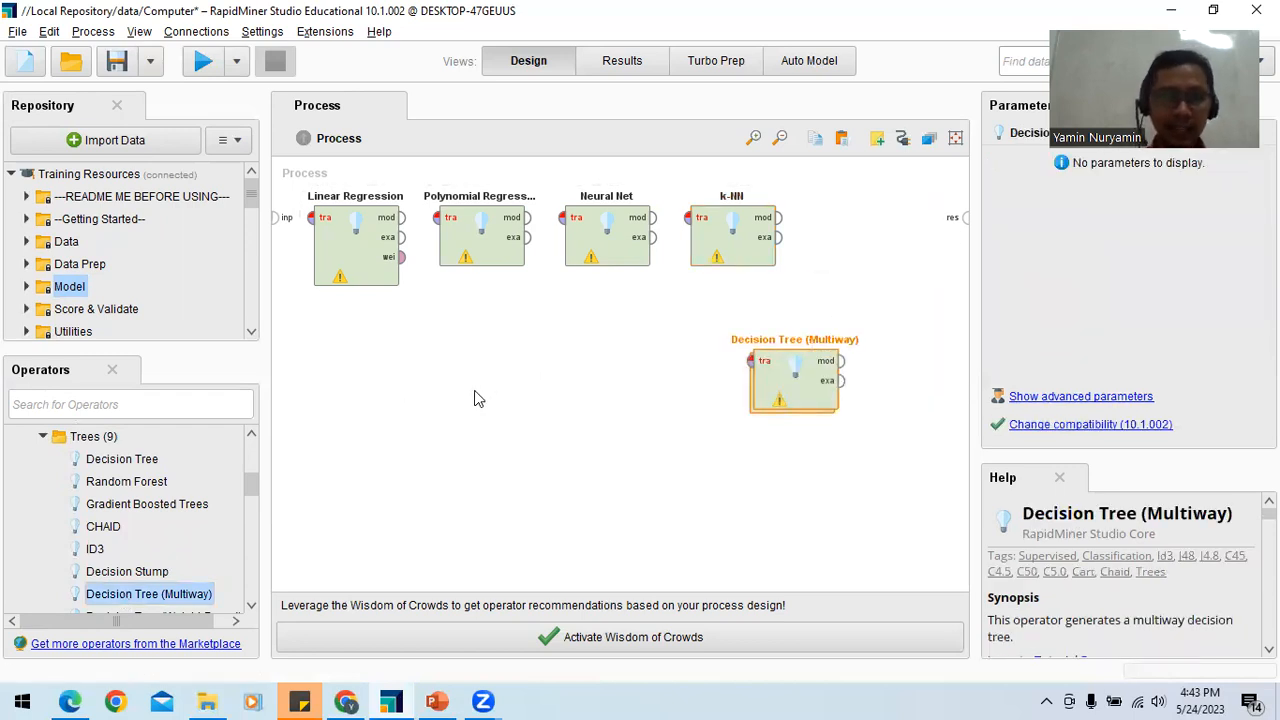
Step: Expand the Rules and Logistic Regression operator groups and examine the predictive models they offer
left_click_drag(250, 490, 250, 512)
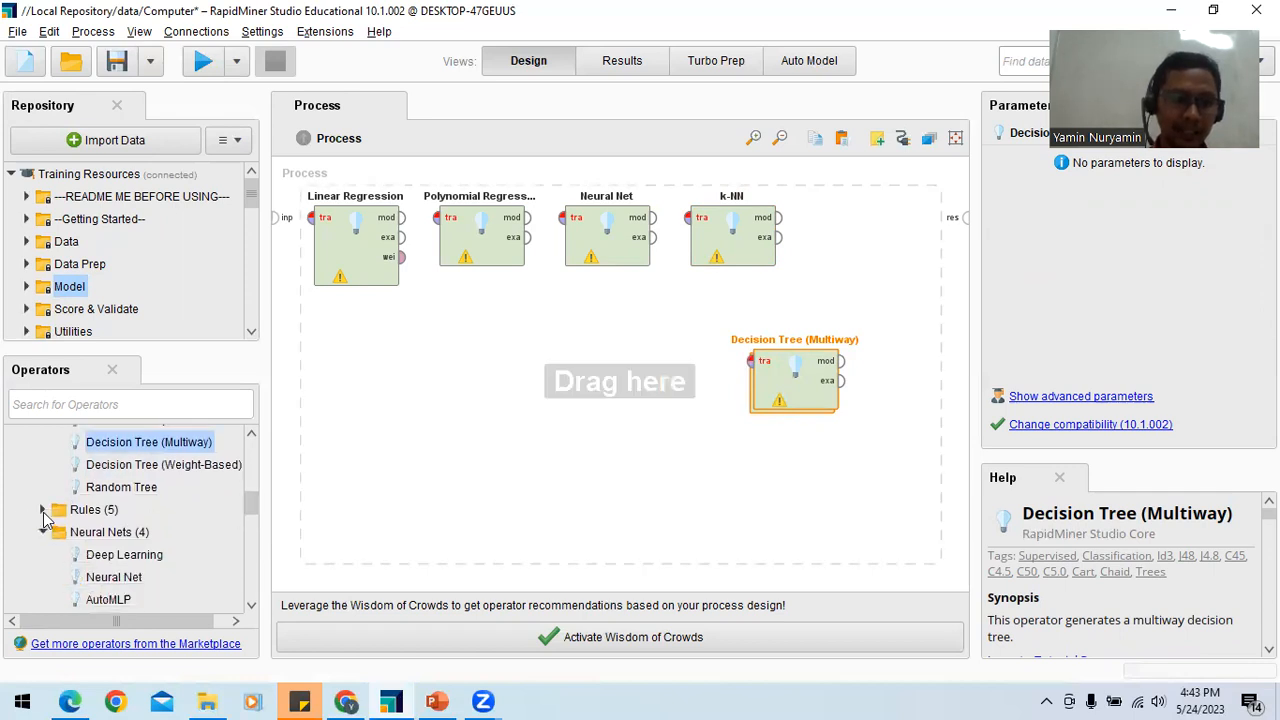
left_click(43, 512)
left_click_drag(251, 497, 256, 512)
left_click_drag(254, 527, 254, 562)
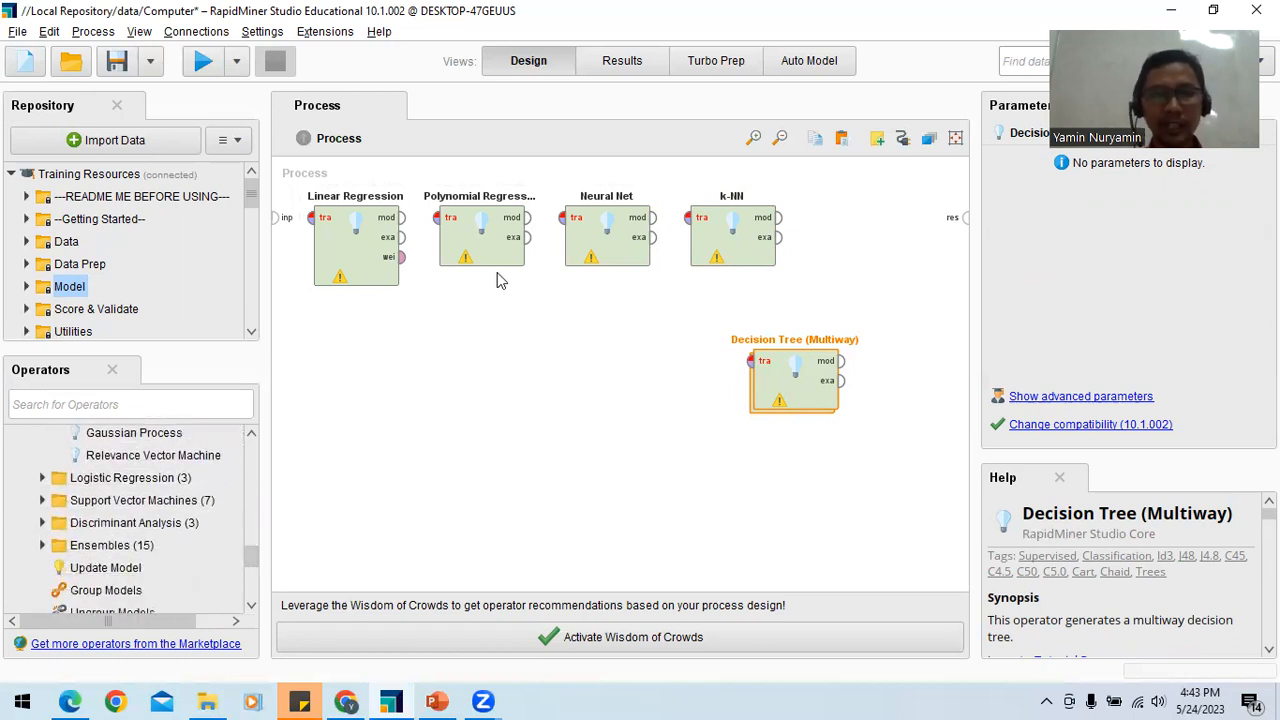
left_click_drag(104, 521, 105, 522)
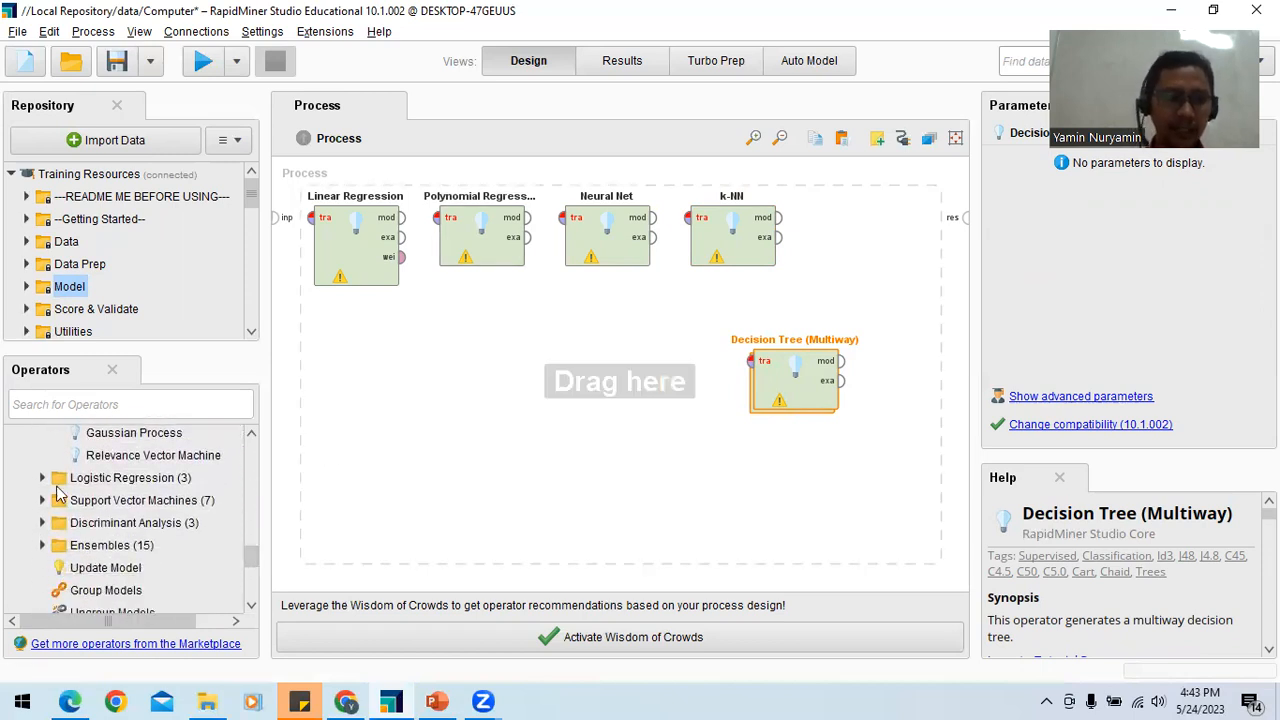
left_click(42, 478)
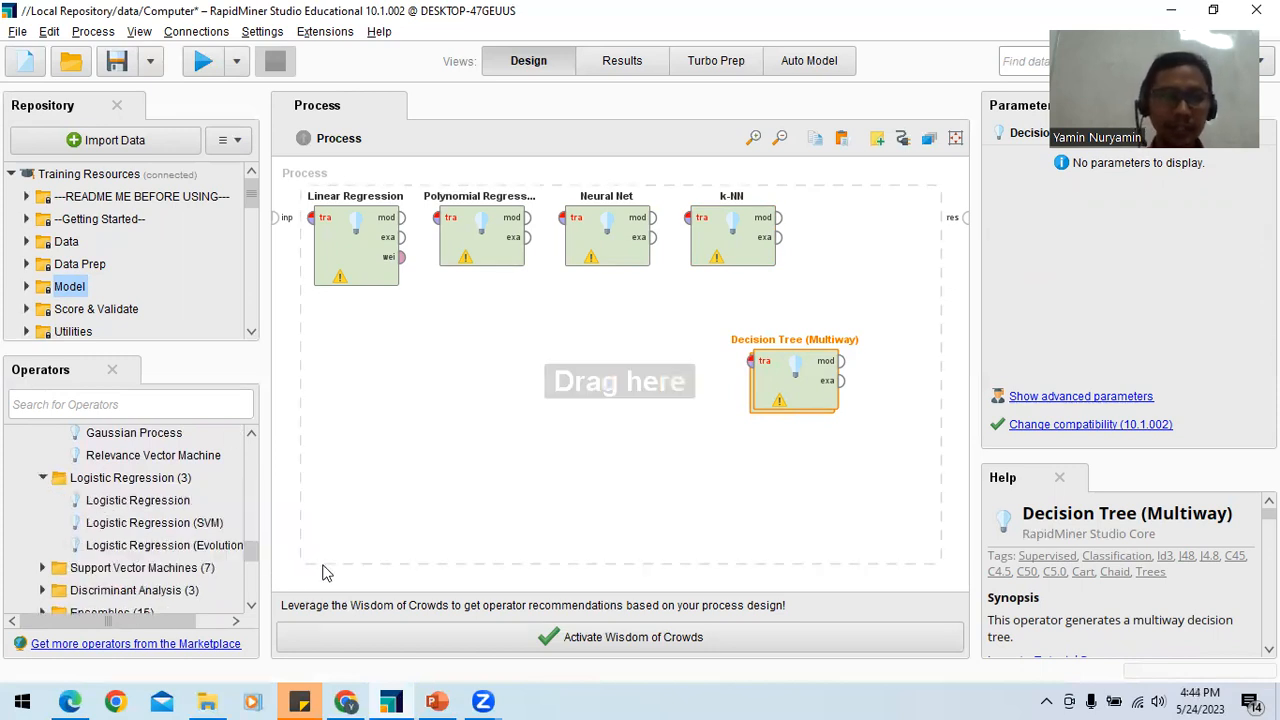
Step: Expand the Support Vector Machines and Discriminant Analysis groups and examine their operators
left_click_drag(254, 553, 255, 554)
scroll(255, 561, "down", 1)
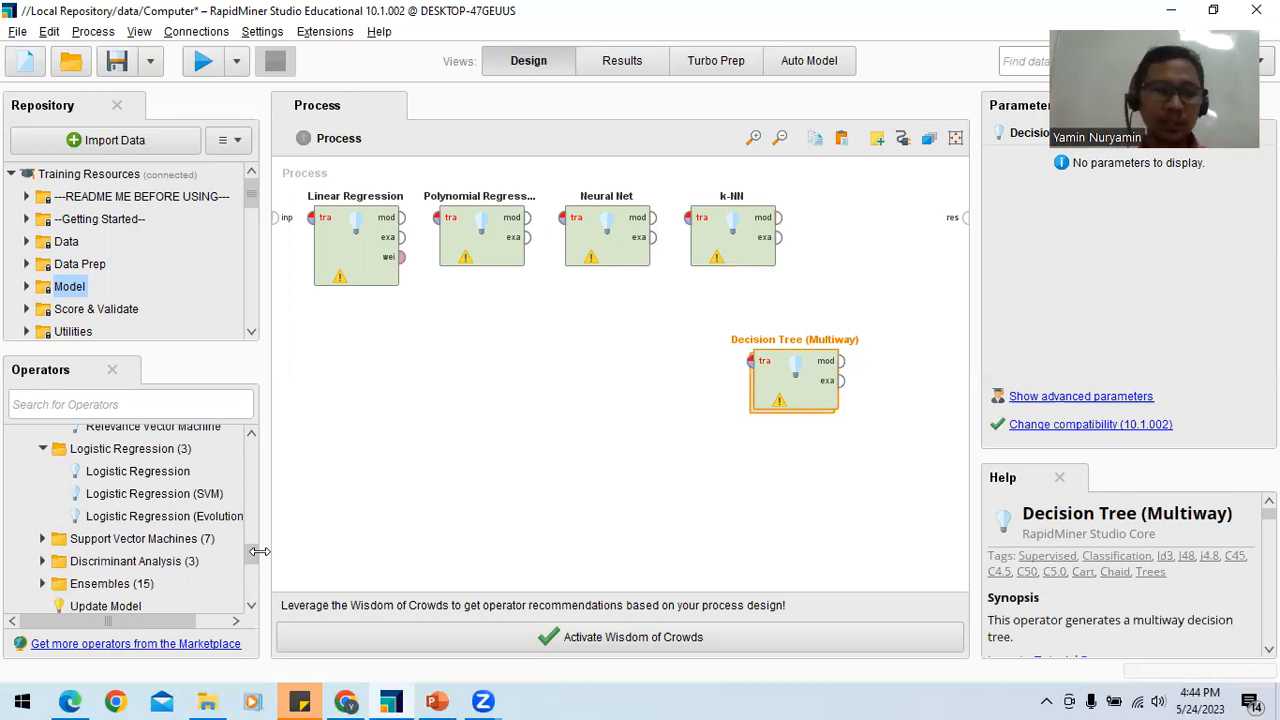
left_click_drag(252, 550, 252, 554)
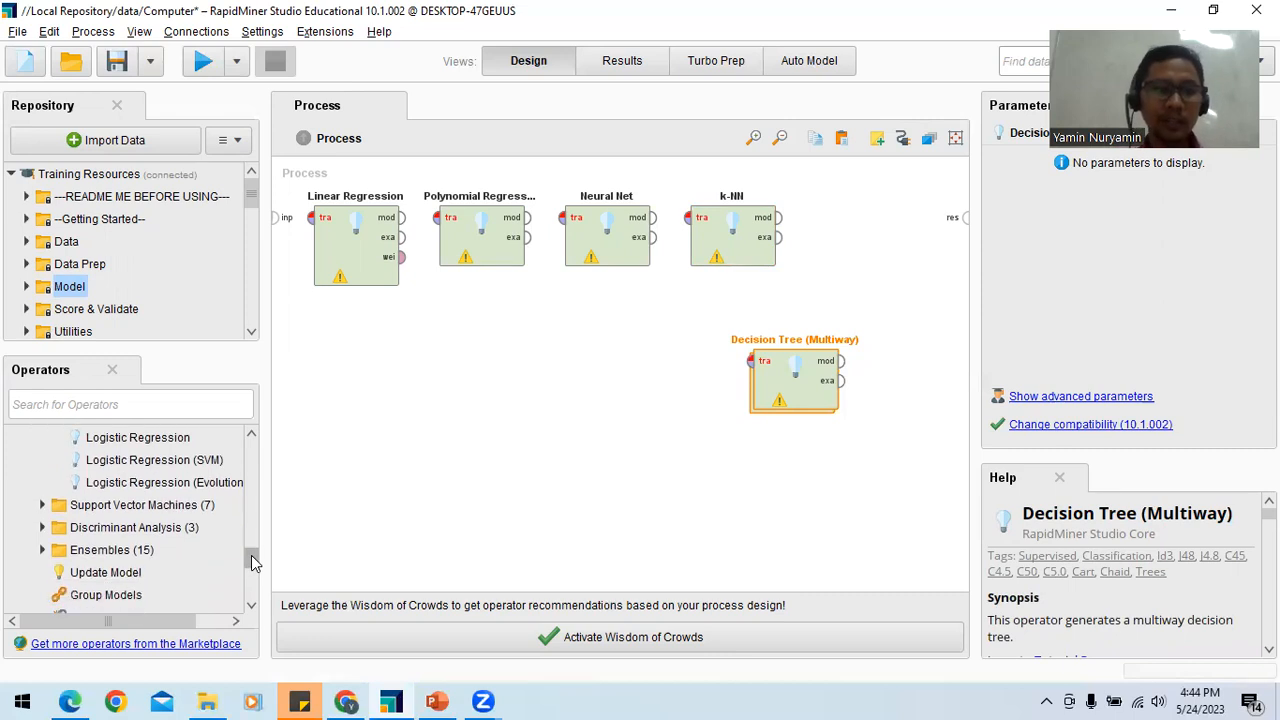
left_click(44, 505)
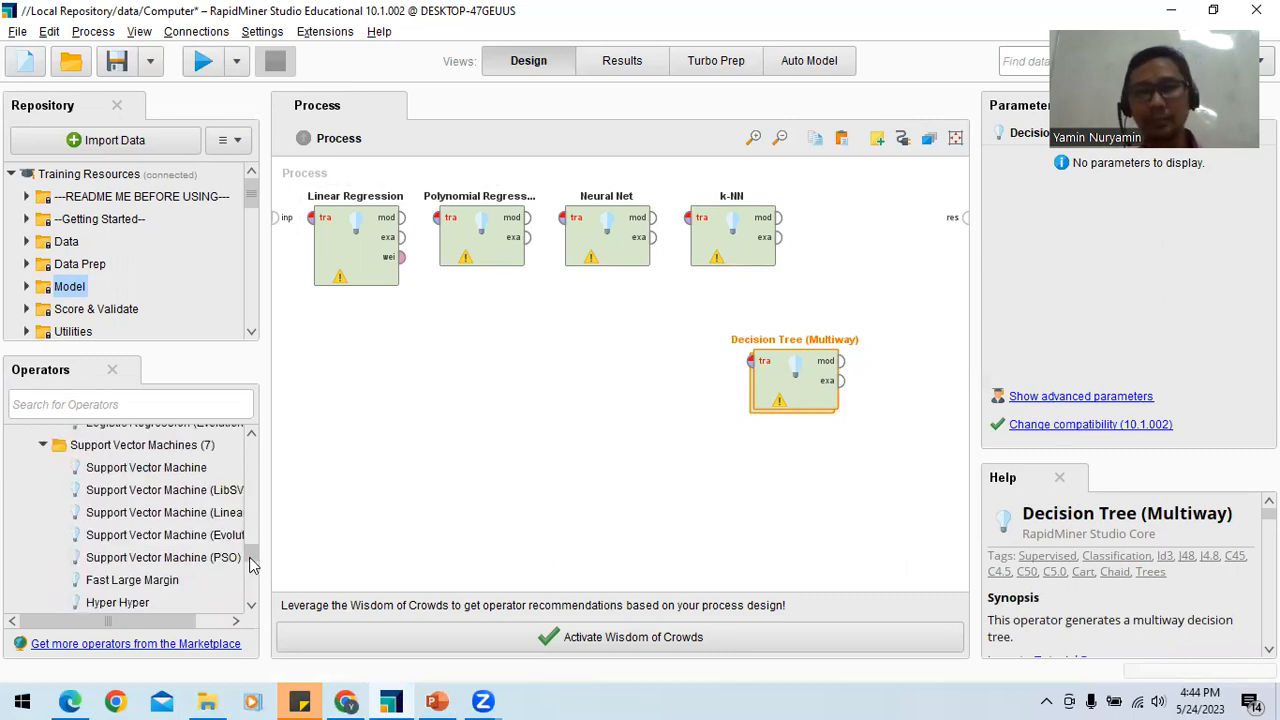
left_click_drag(252, 565, 252, 568)
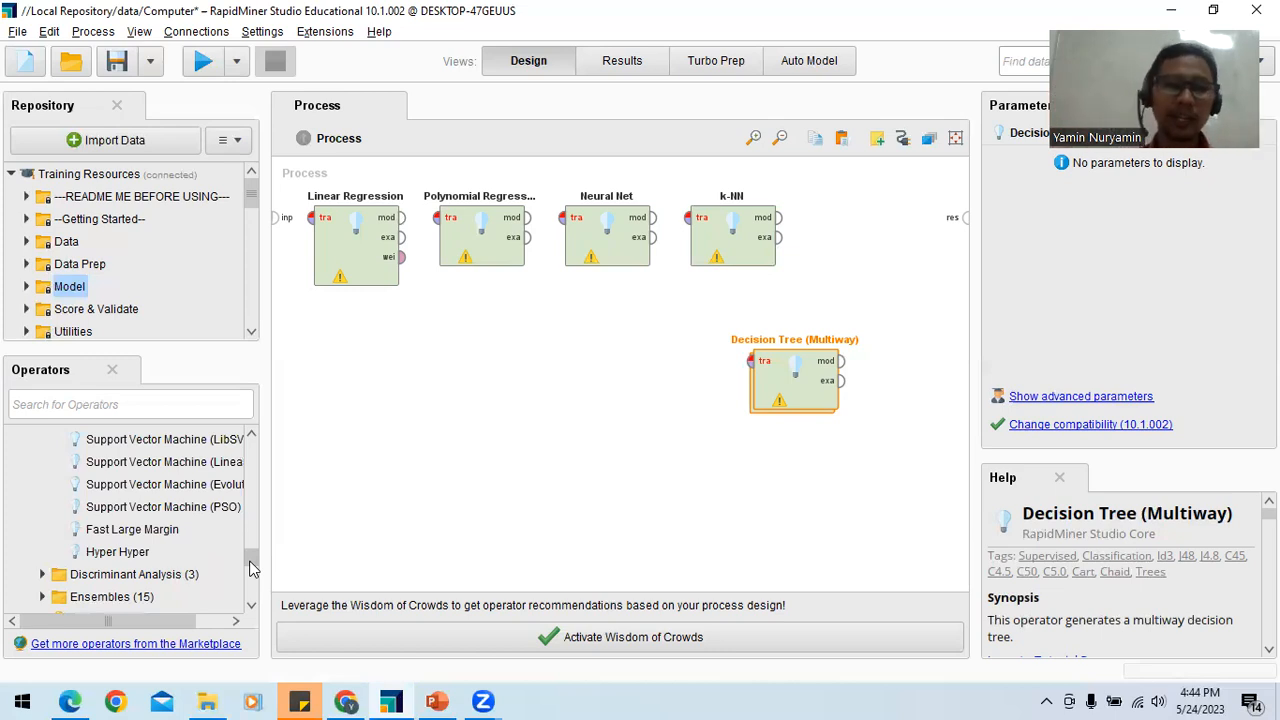
scroll(251, 568, "down", 3)
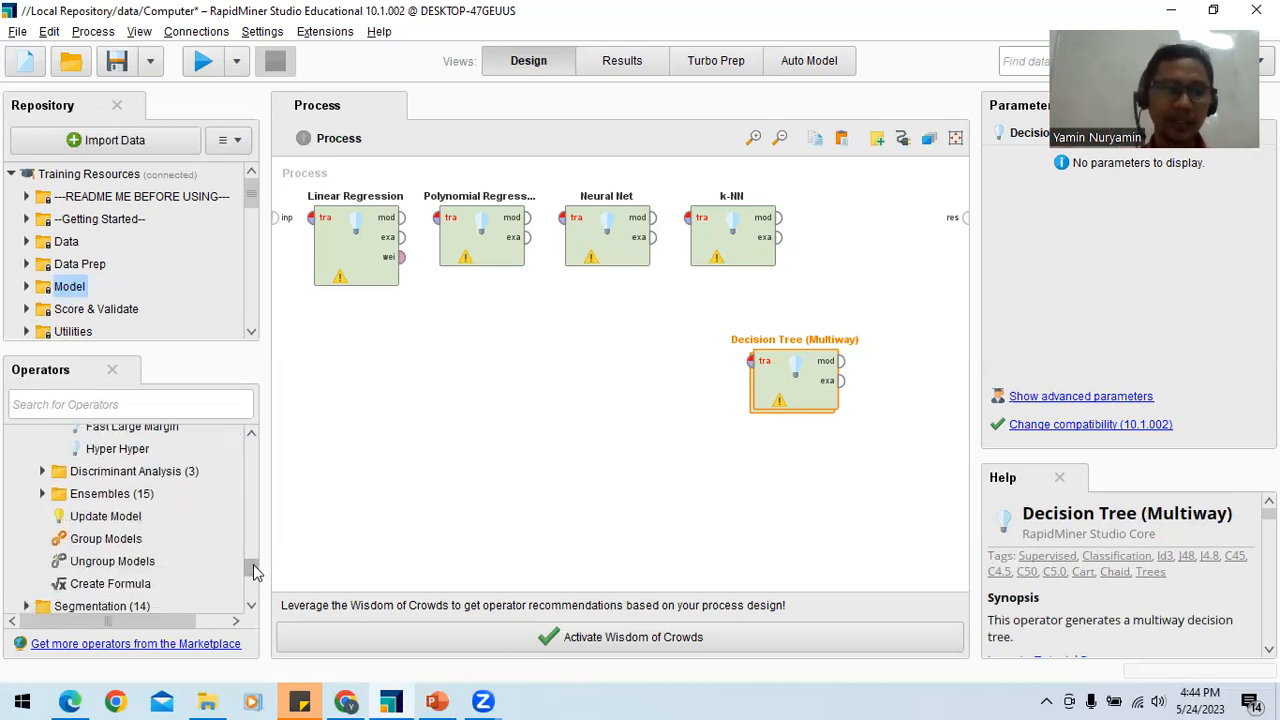
scroll(253, 572, "down", 1)
left_click(43, 443)
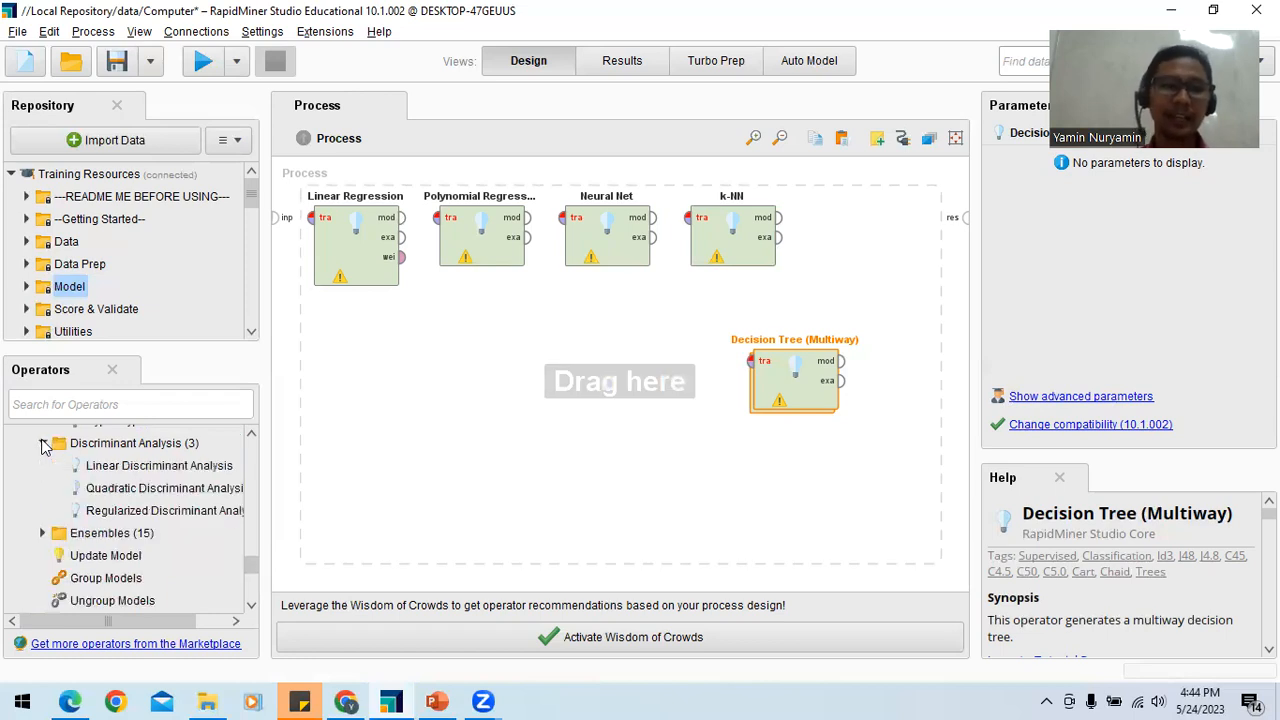
scroll(249, 578, "down", 3)
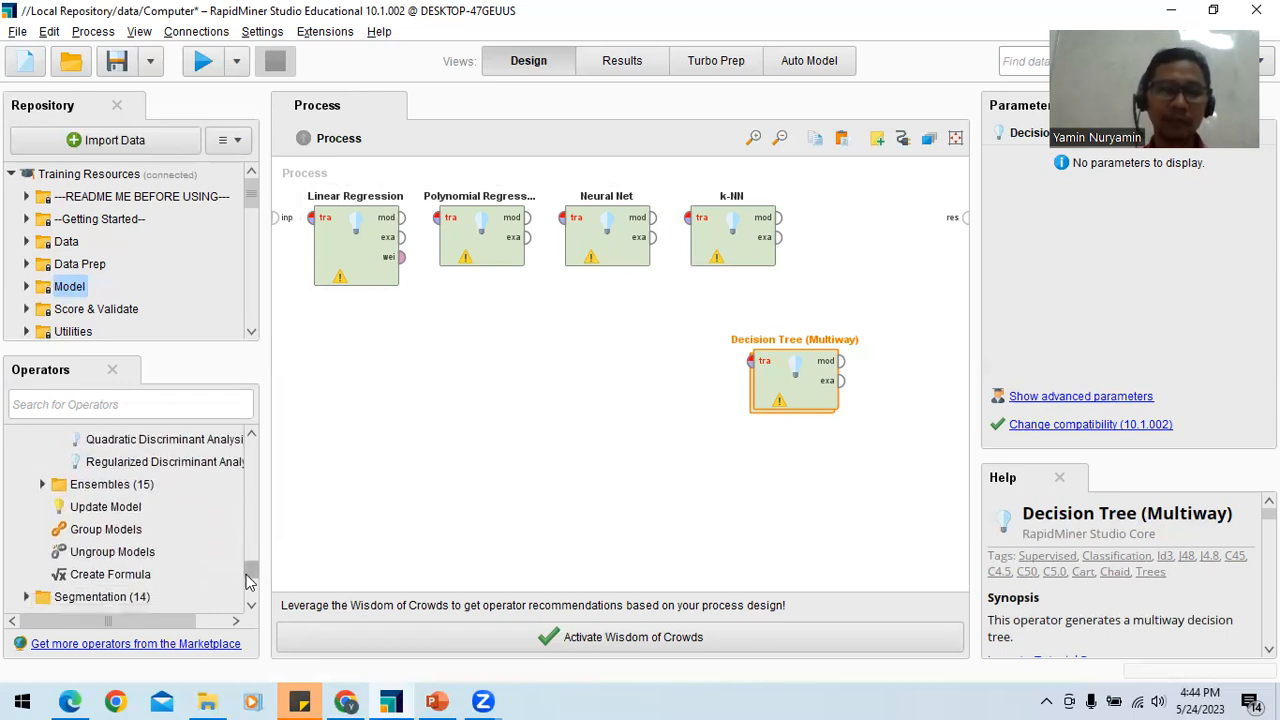
Step: Collapse the Modeling operator group and delete all operators from the process
left_click_drag(247, 577, 241, 451)
left_click(12, 504)
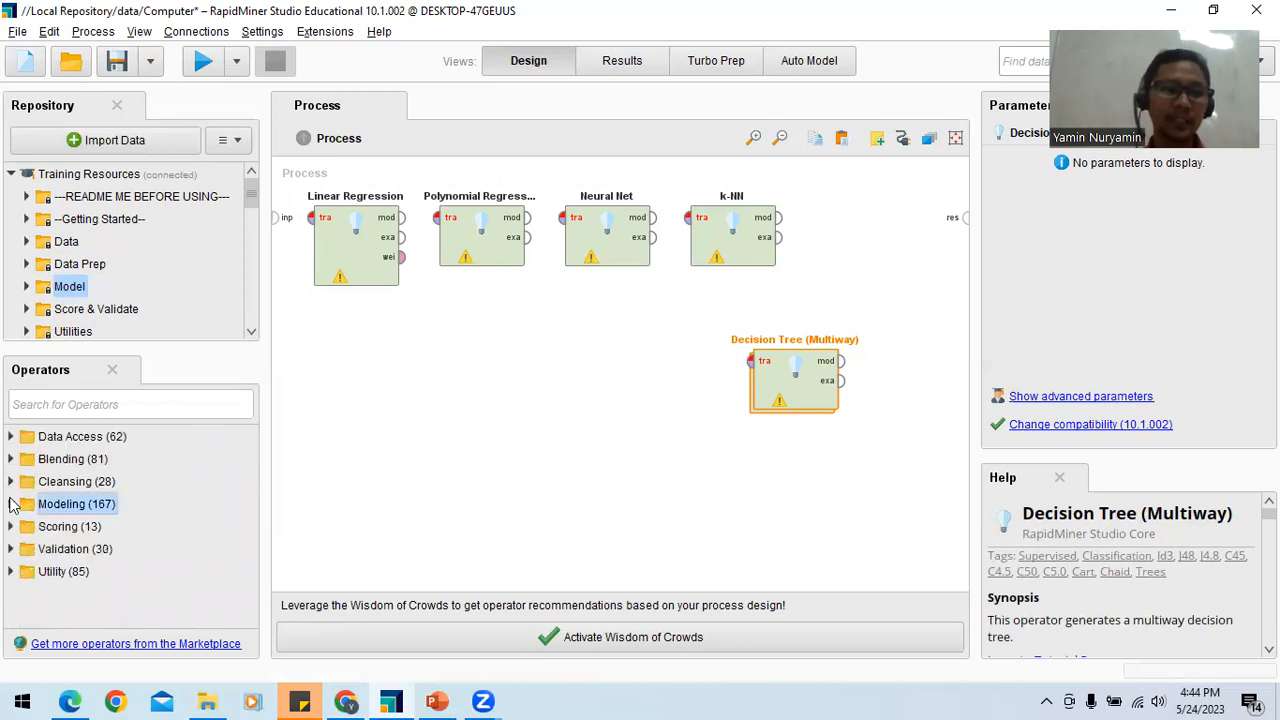
left_click_drag(889, 460, 287, 186)
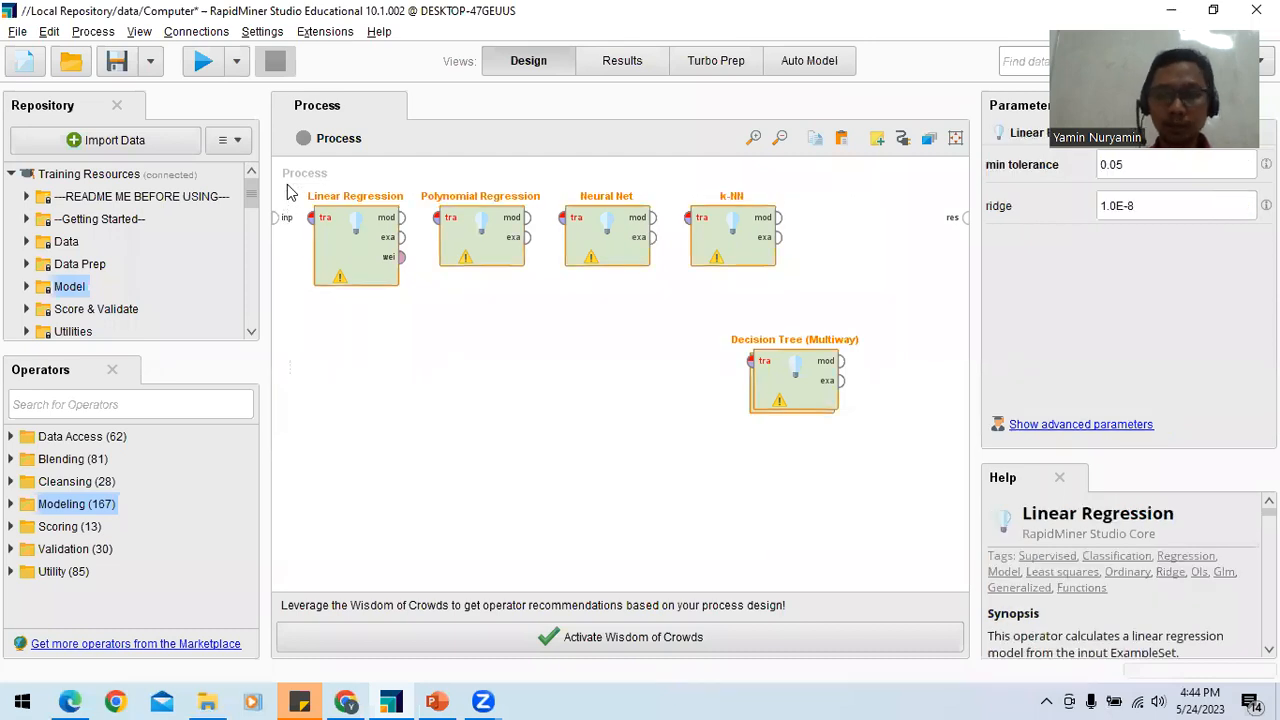
key("Delete")
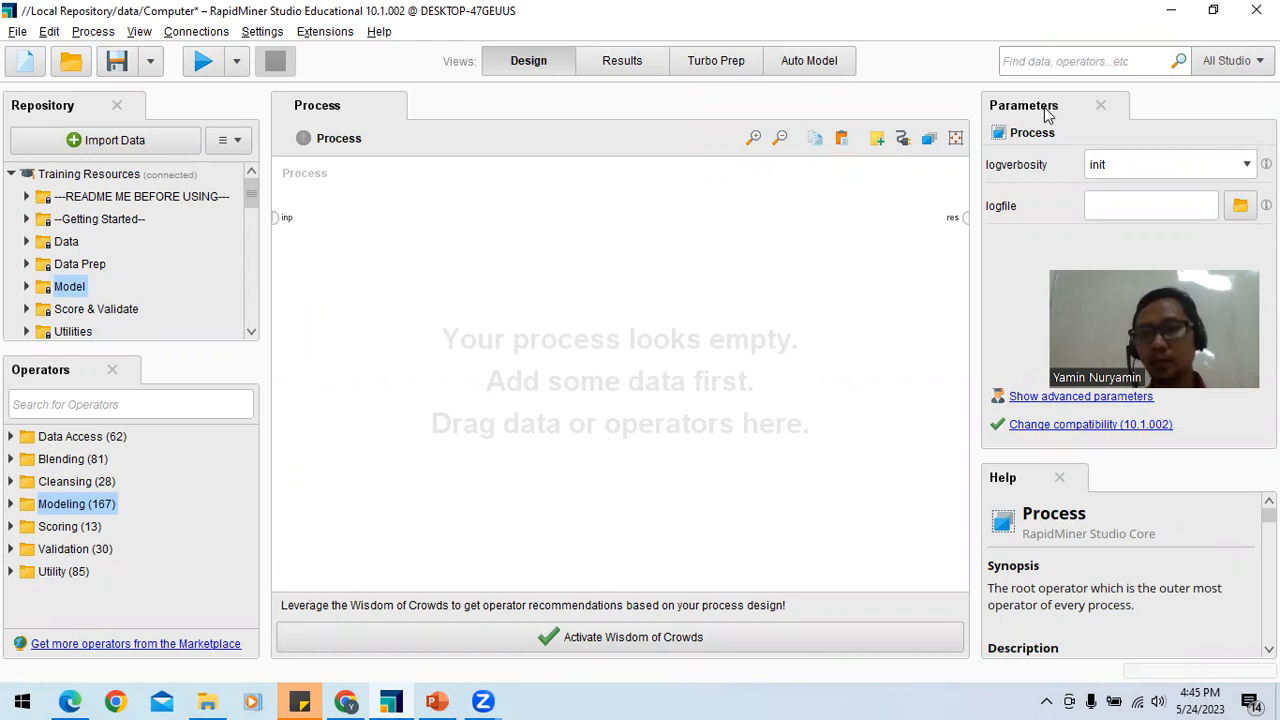
Step: Examine the logverbosity options in the process parameters without changing the setting
left_click(1161, 164)
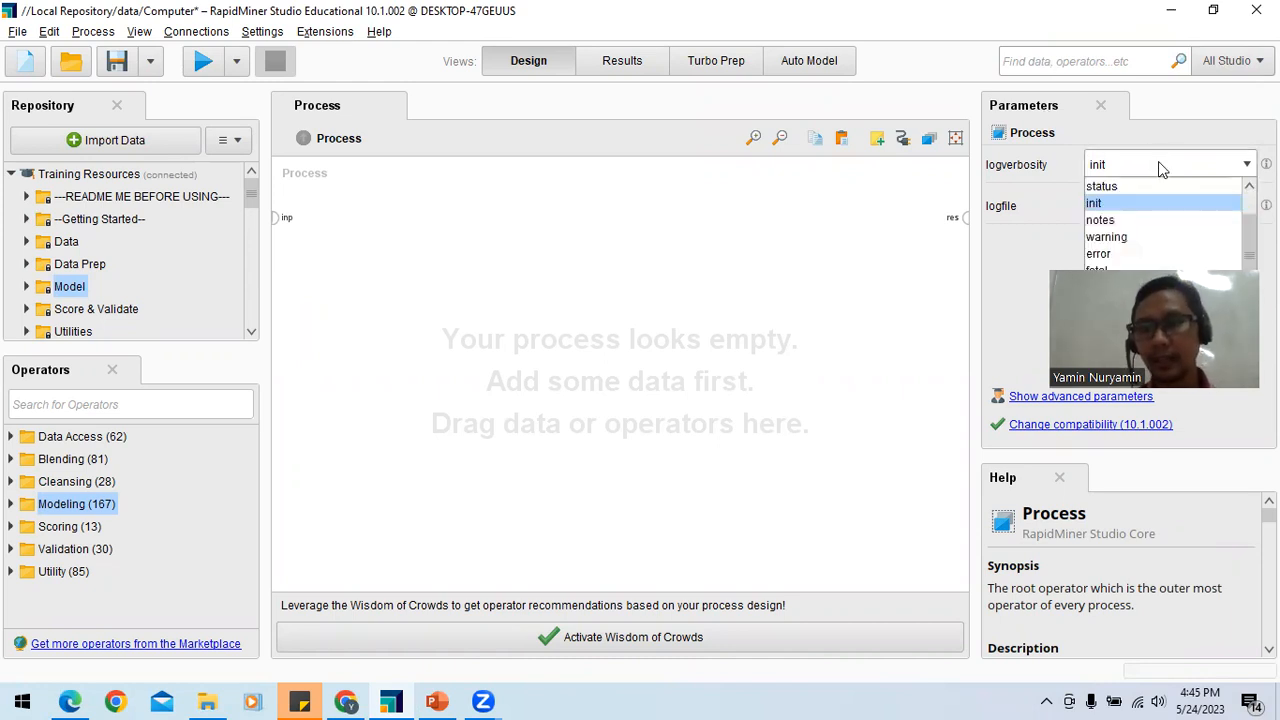
left_click(1158, 169)
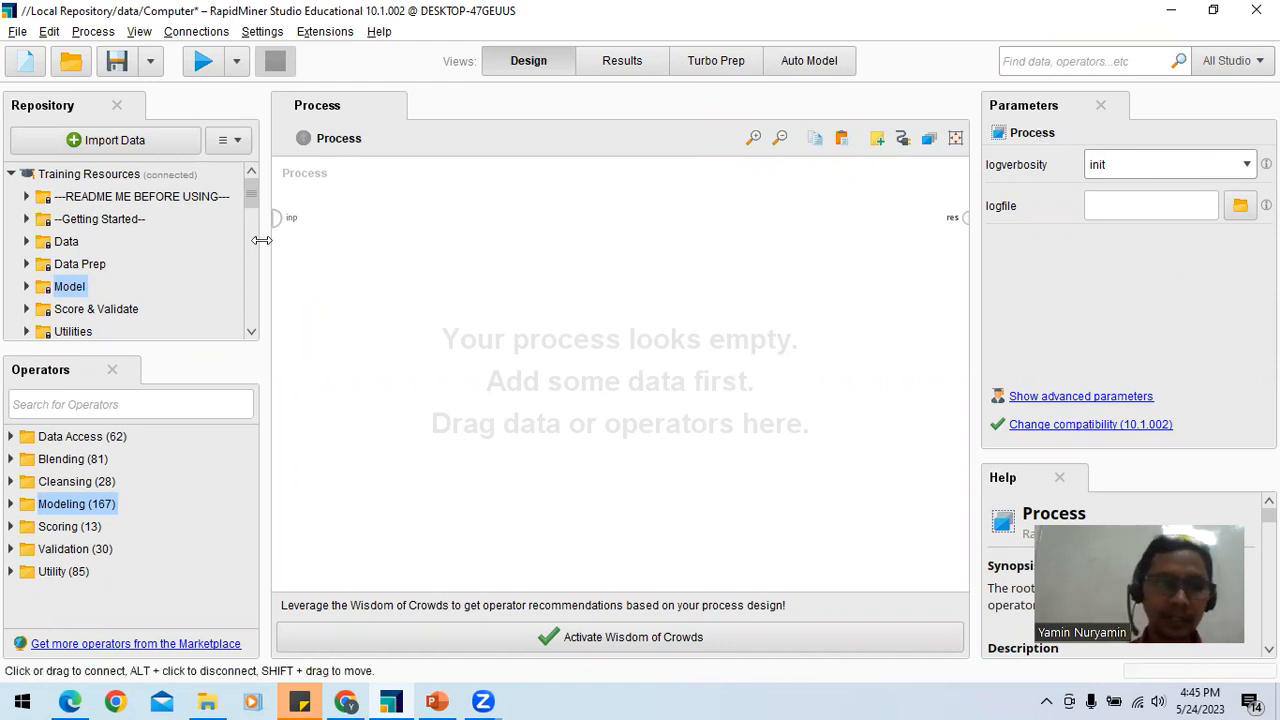
Step: Collapse Training Resources and Local Repository in the repository, keeping the Samples folder expanded
left_click(12, 175)
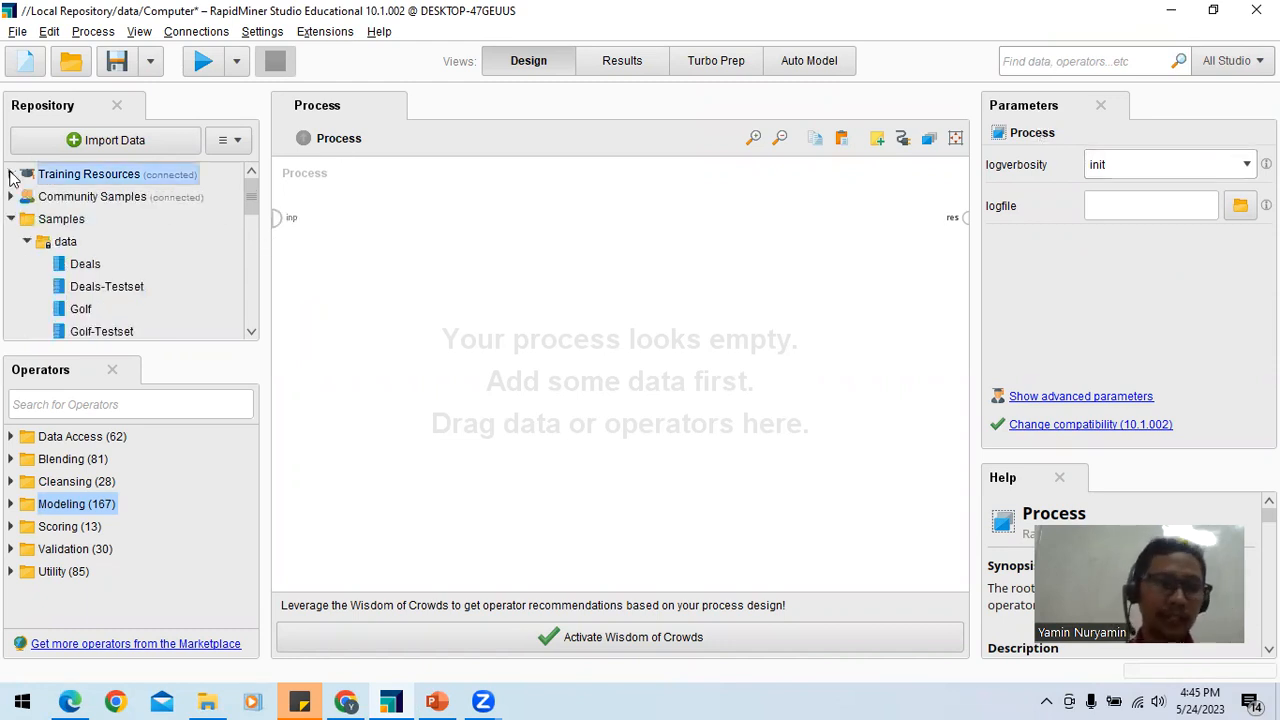
left_click(11, 219)
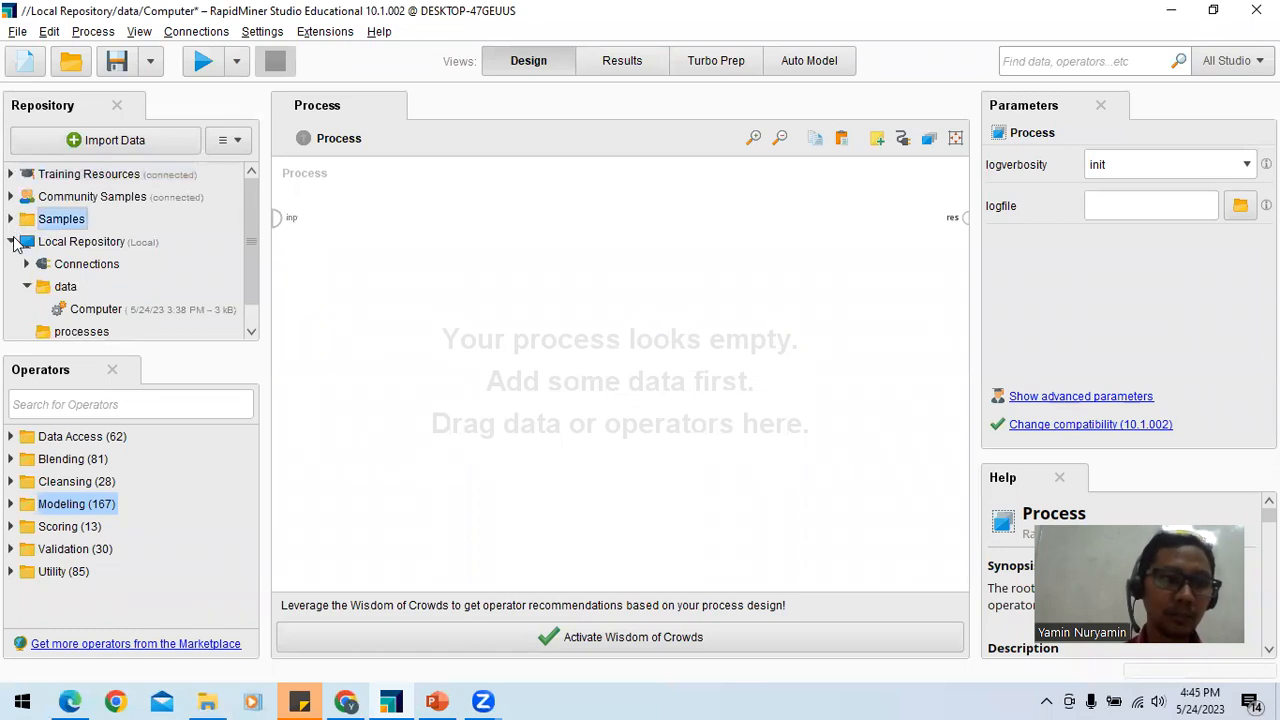
left_click(13, 242)
left_click(11, 219)
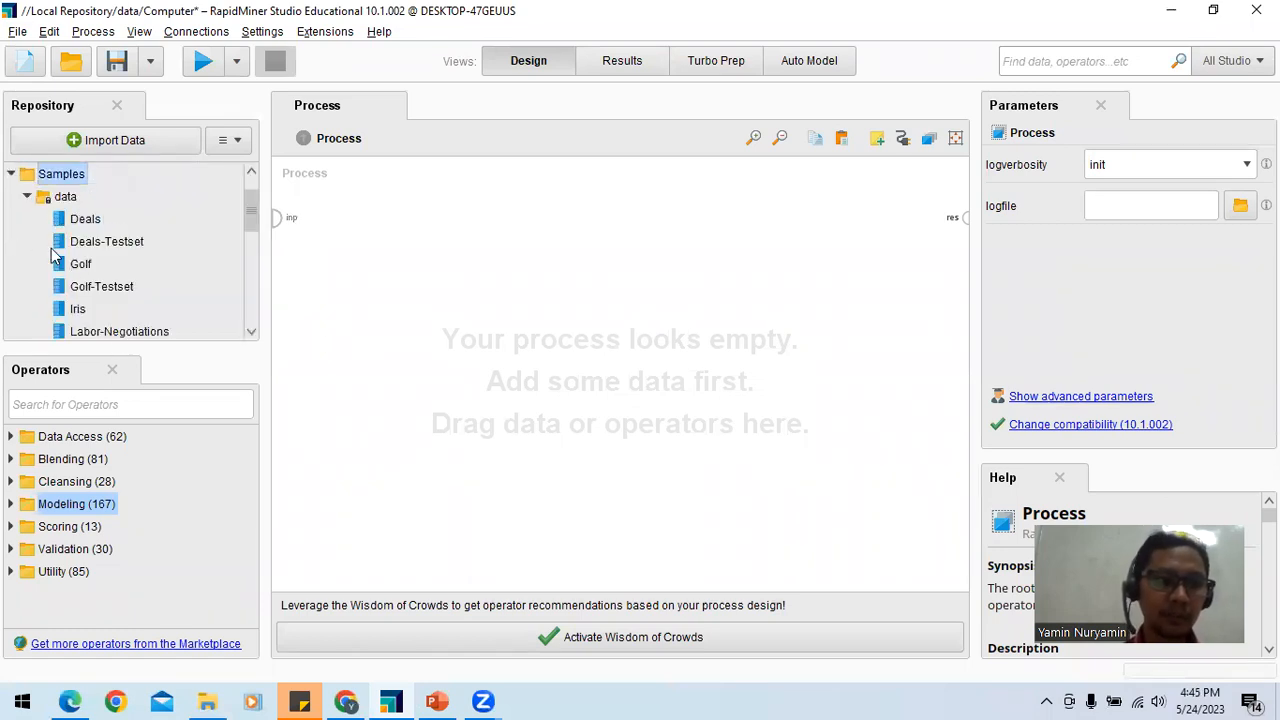
Step: Open the Golf sample data set to examine its example table, and return to the Design view
double_click(80, 264)
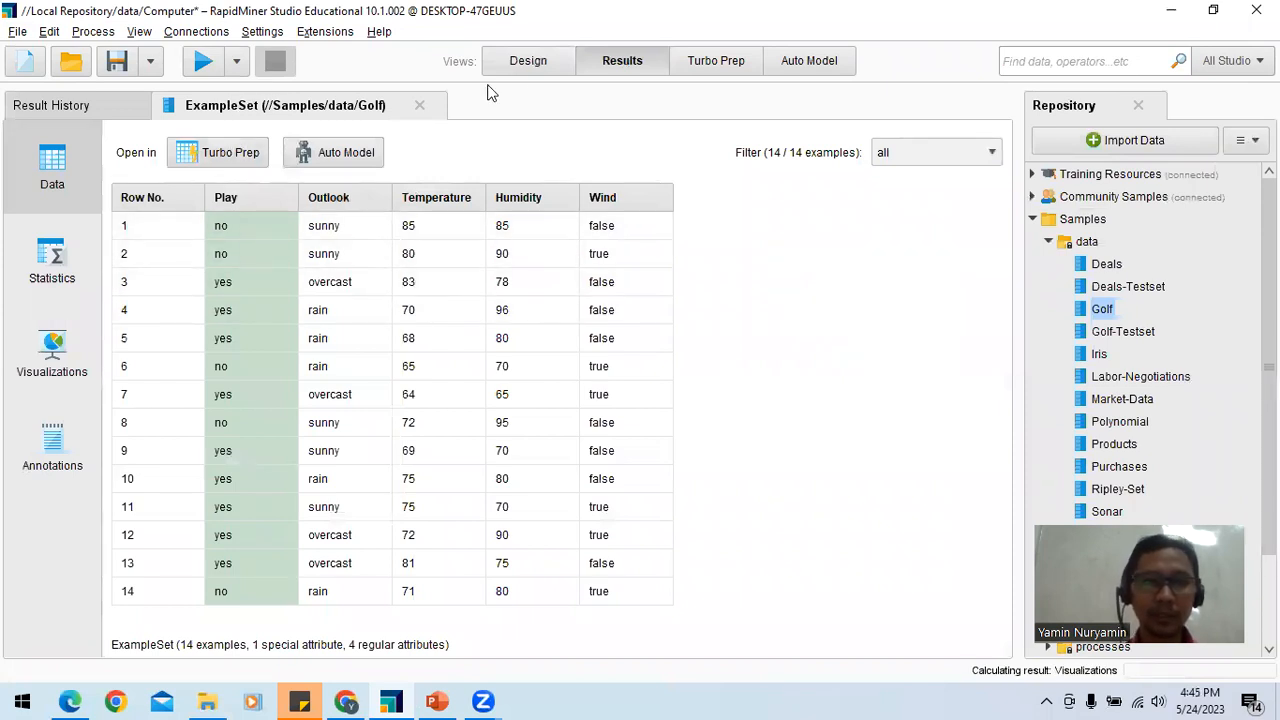
left_click(525, 62)
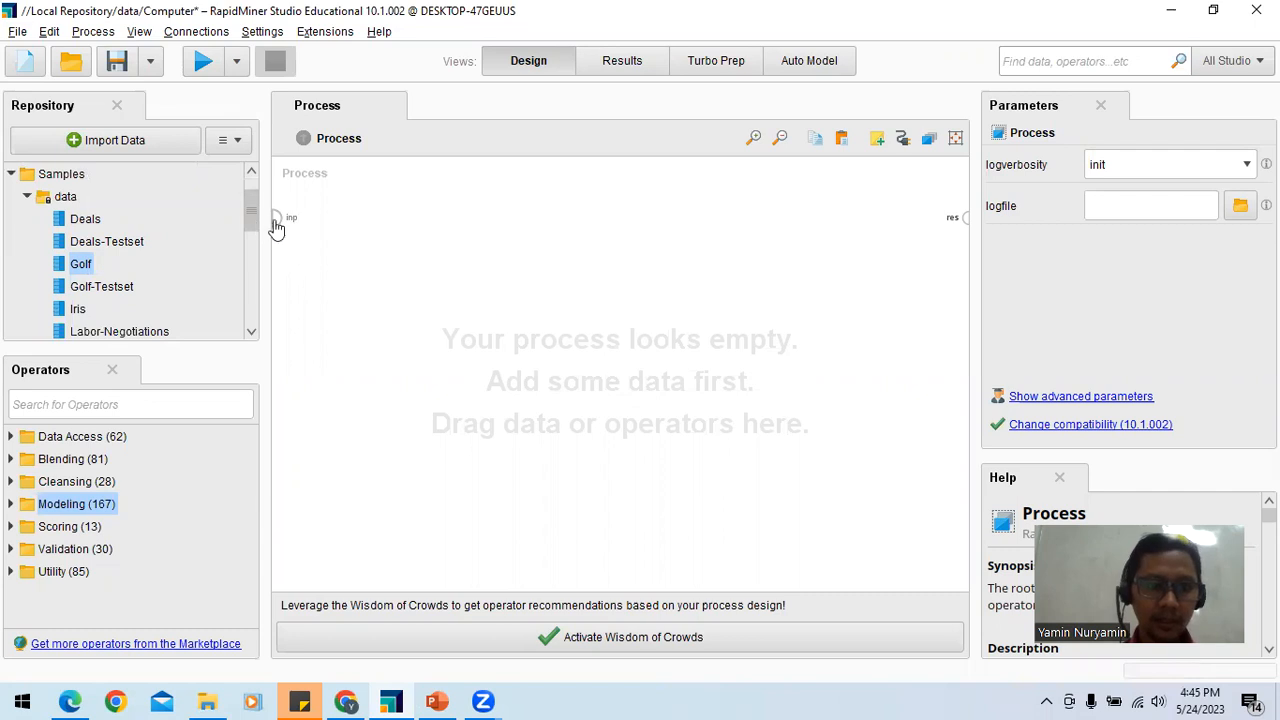
Step: Expand the Data Access operator group down to the Read operators under Files
left_click_drag(82, 265, 28, 503)
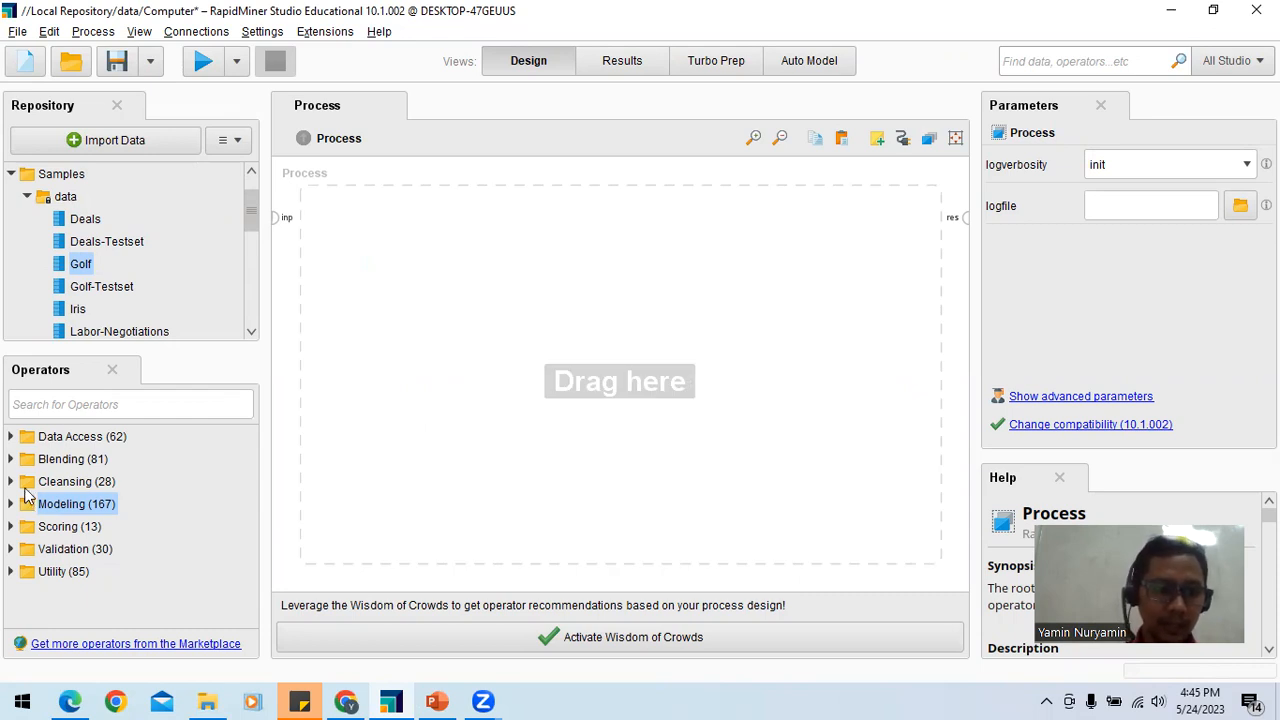
left_click(10, 437)
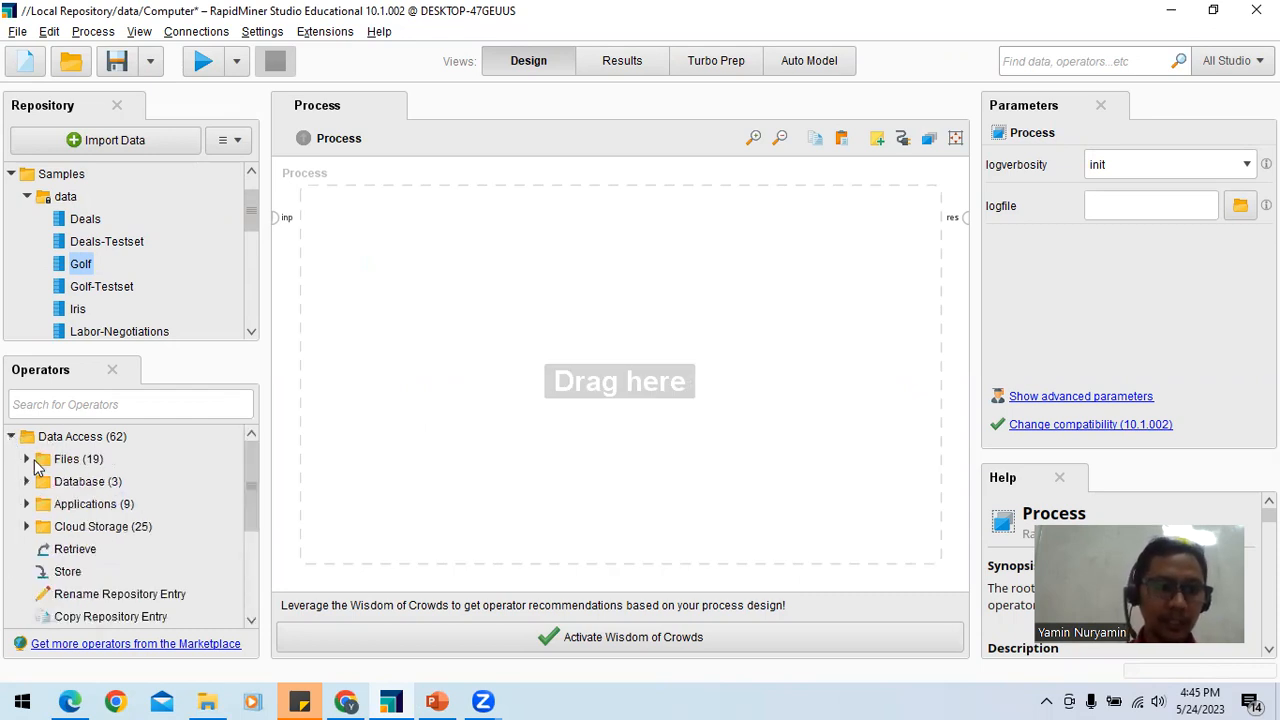
left_click(27, 459)
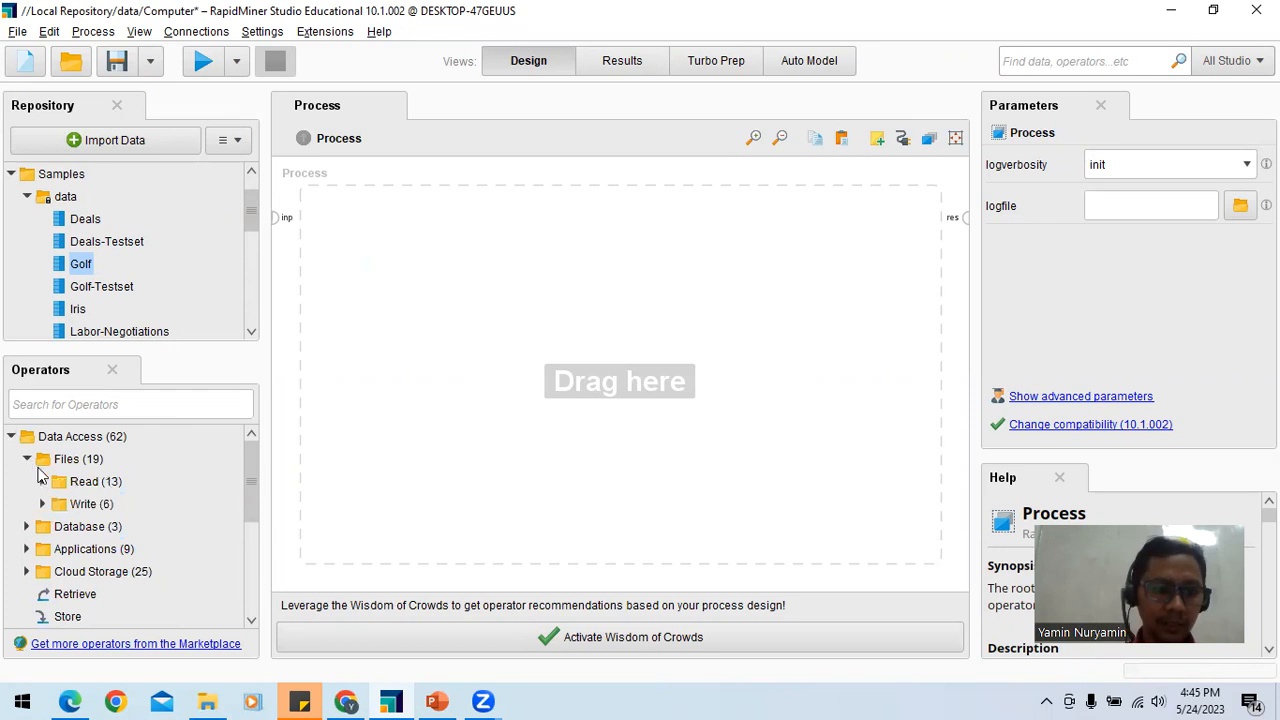
left_click(43, 482)
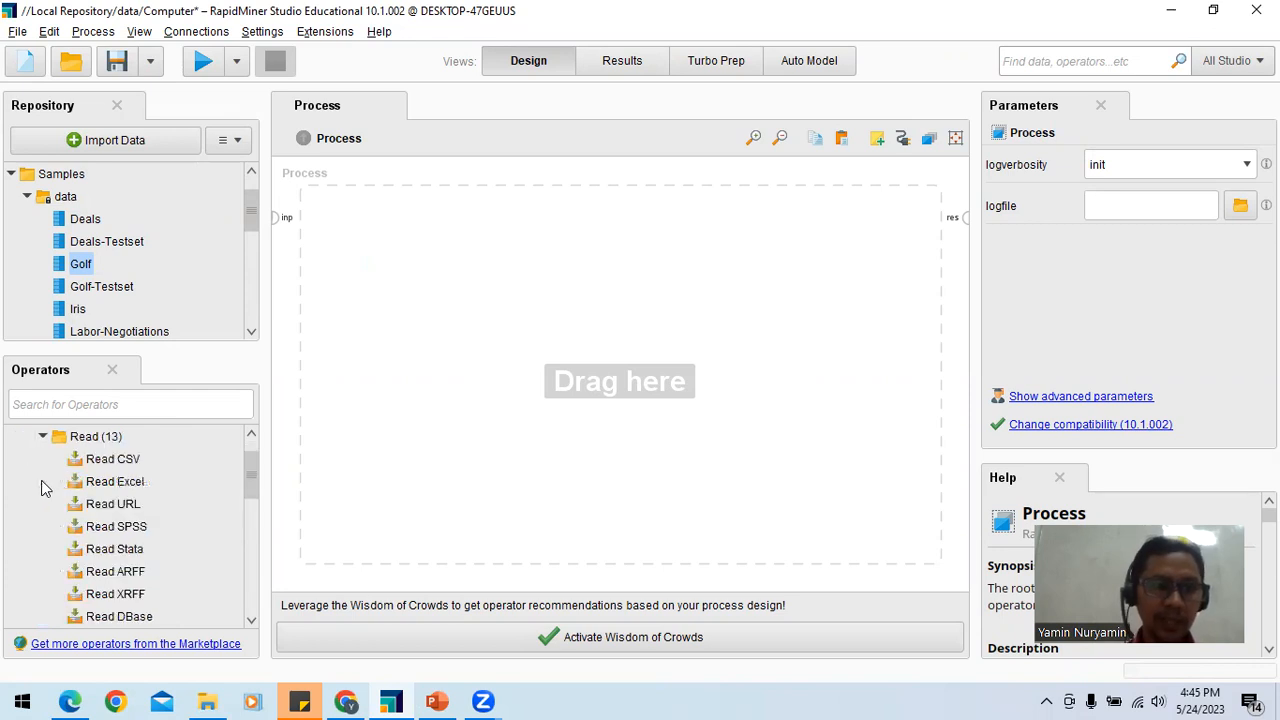
Step: Add a Read CSV operator to the process and delete its duplicate copy
left_click(99, 461)
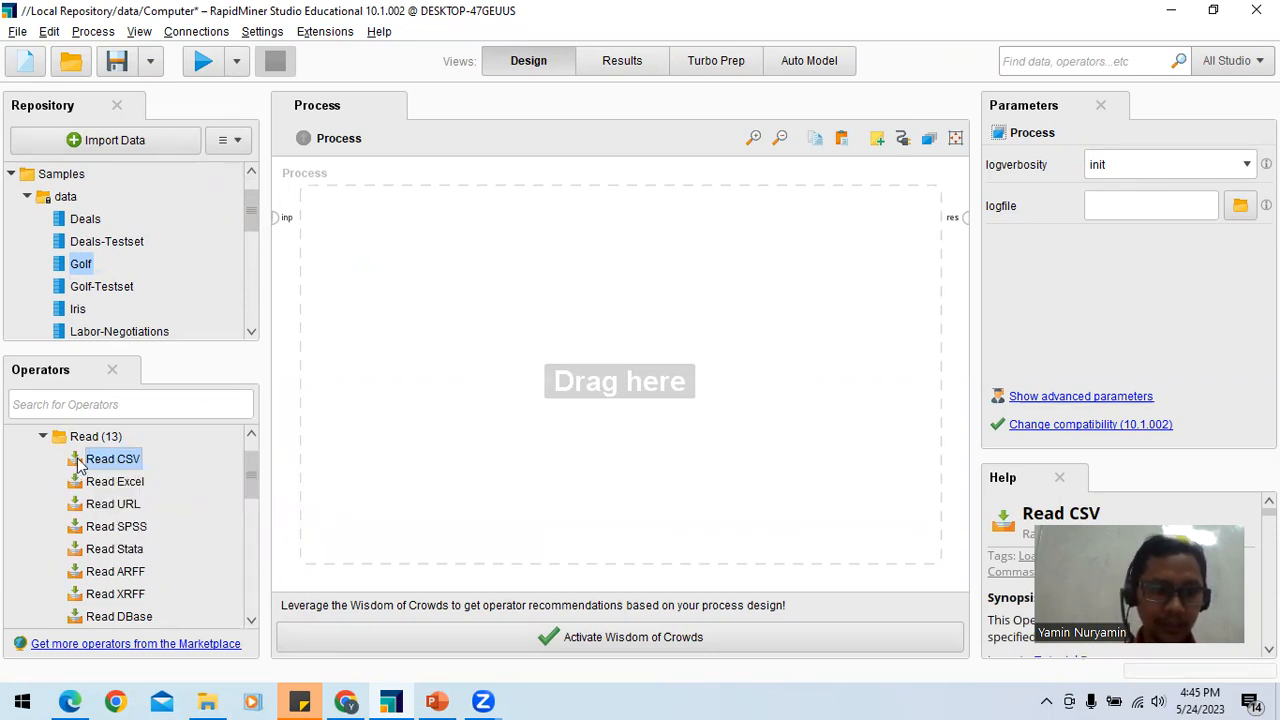
left_click_drag(340, 372, 376, 228)
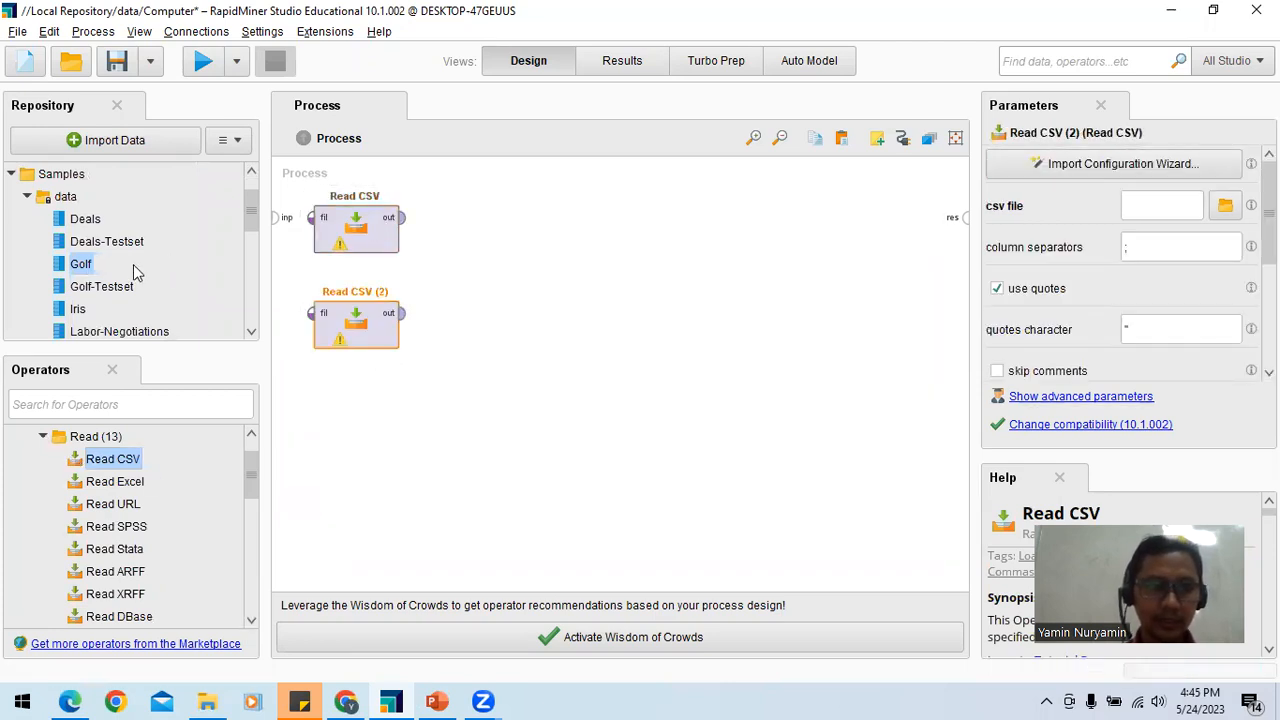
key("Delete")
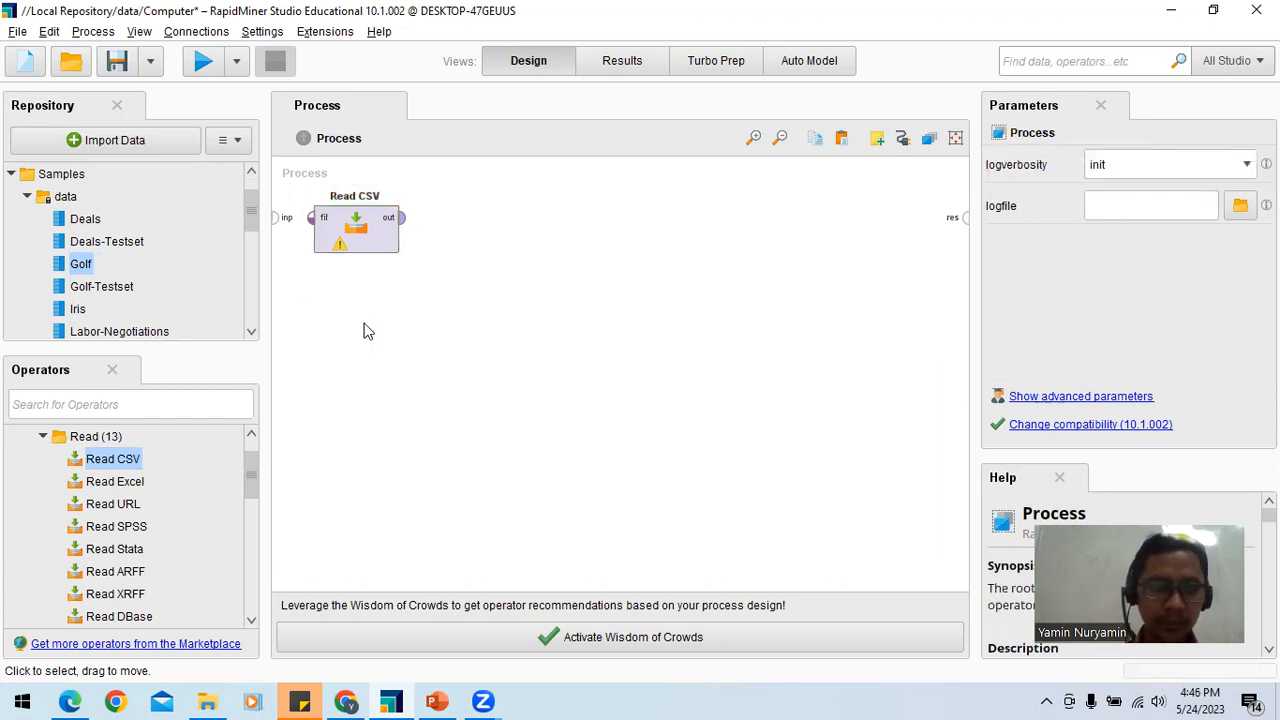
Step: Add the Golf sample data set to the process and delete the Read CSV operator
left_click_drag(72, 268, 560, 257)
left_click_drag(402, 218, 517, 257)
left_click(578, 240)
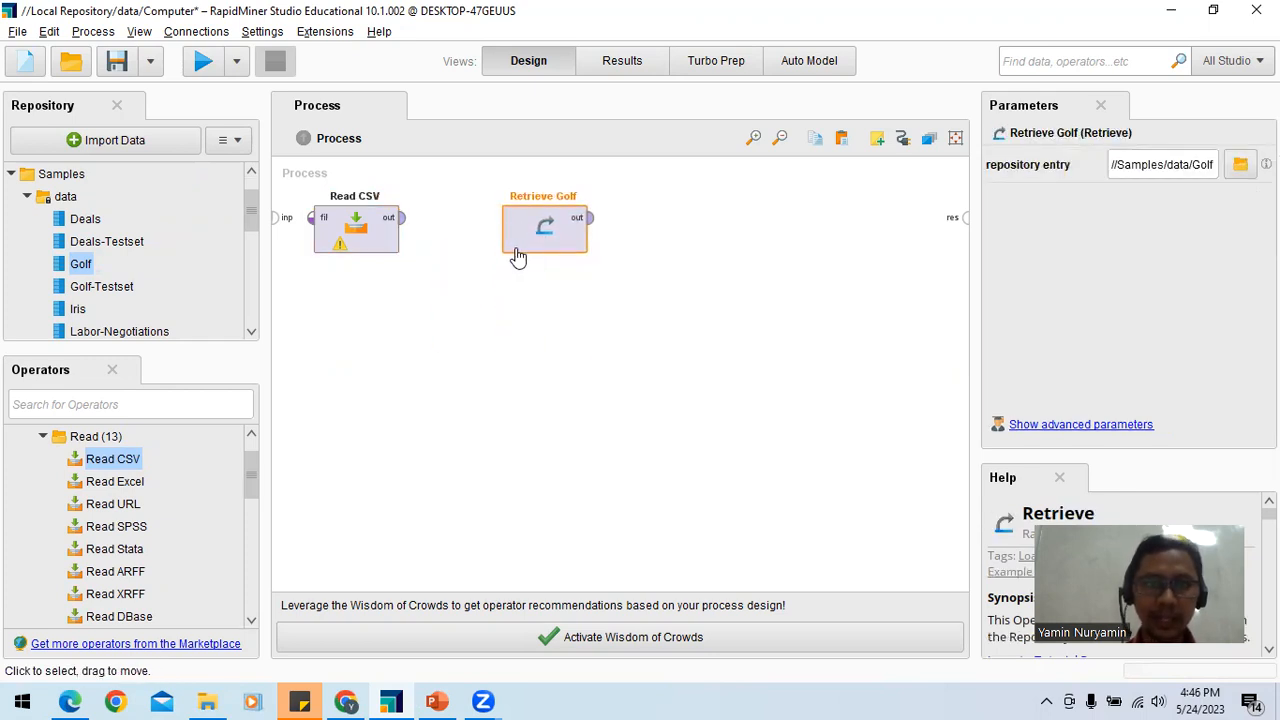
left_click(365, 238)
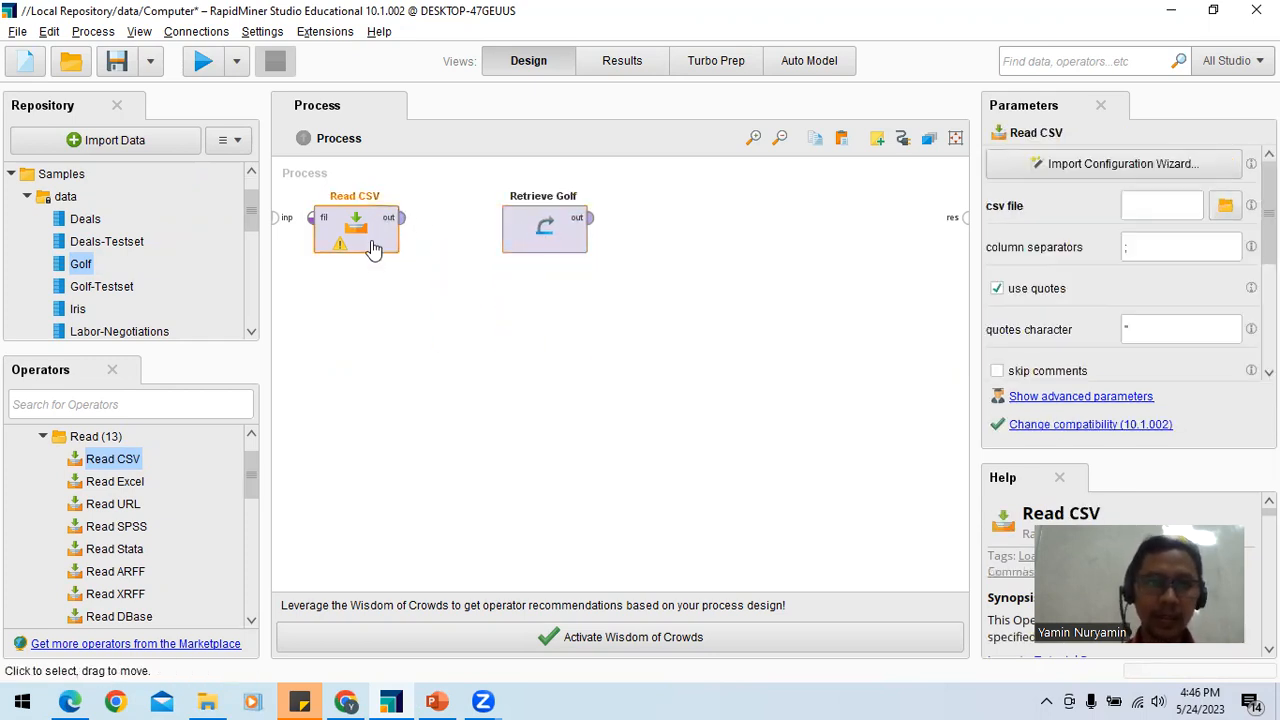
key("Delete")
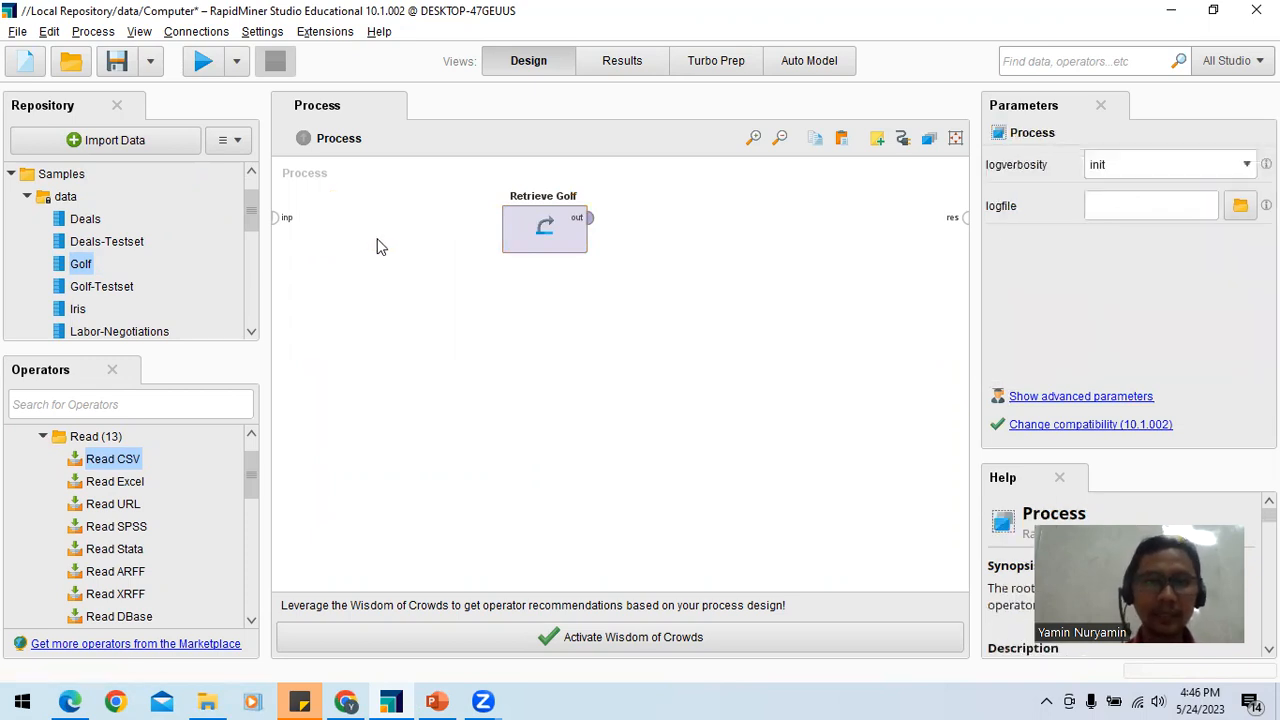
Step: Move the Retrieve Golf operator closer to the process input and examine the metadata of its output
left_click(574, 248)
left_click_drag(572, 248, 446, 251)
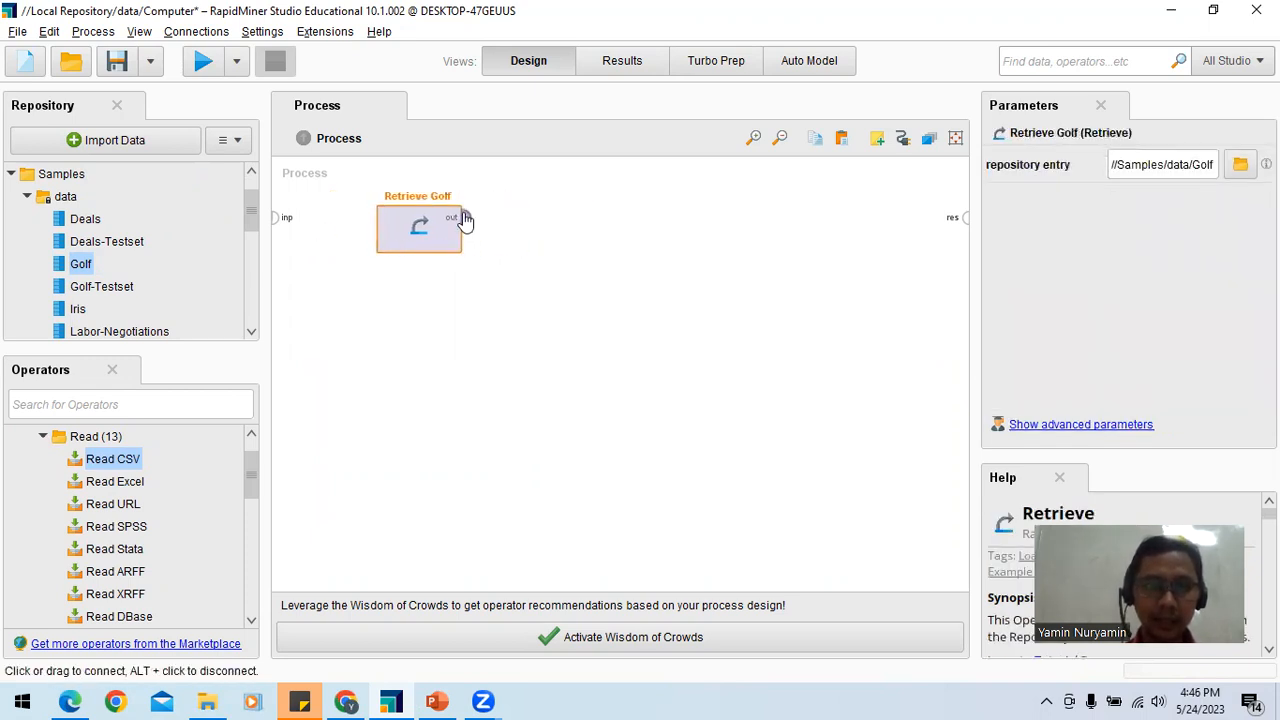
mouse_move(463, 219)
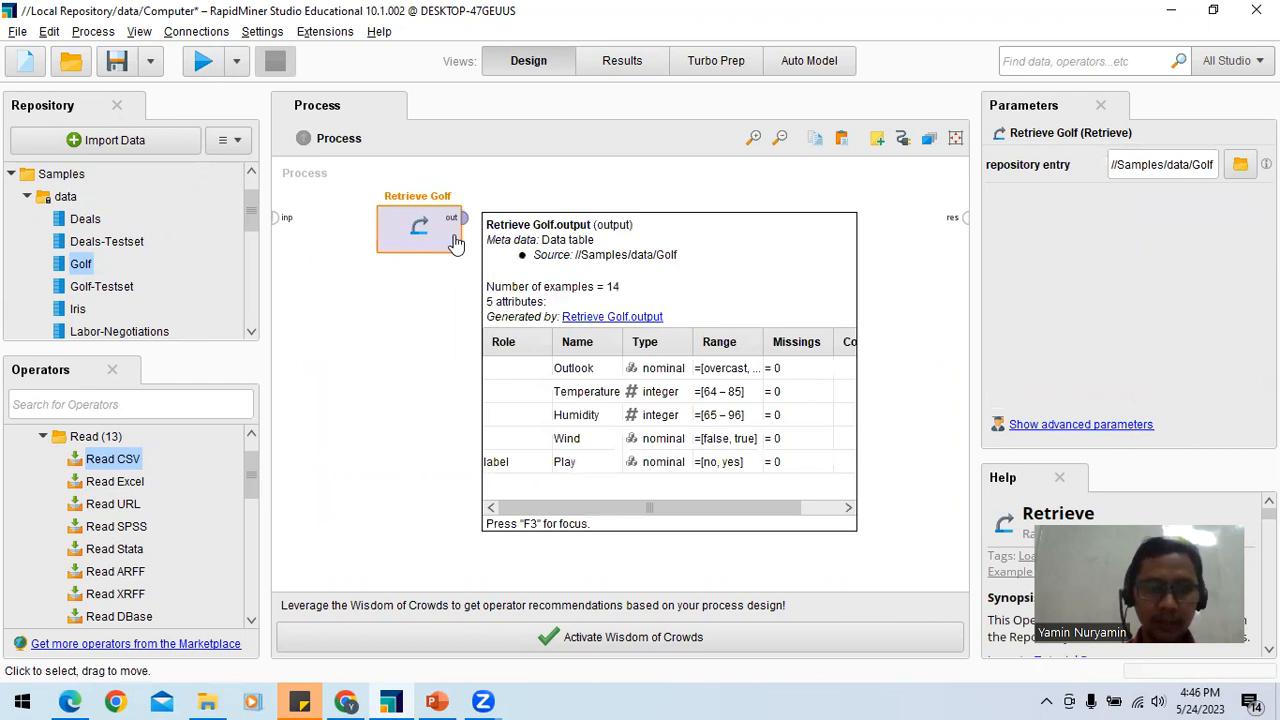
key("ctrl+z")
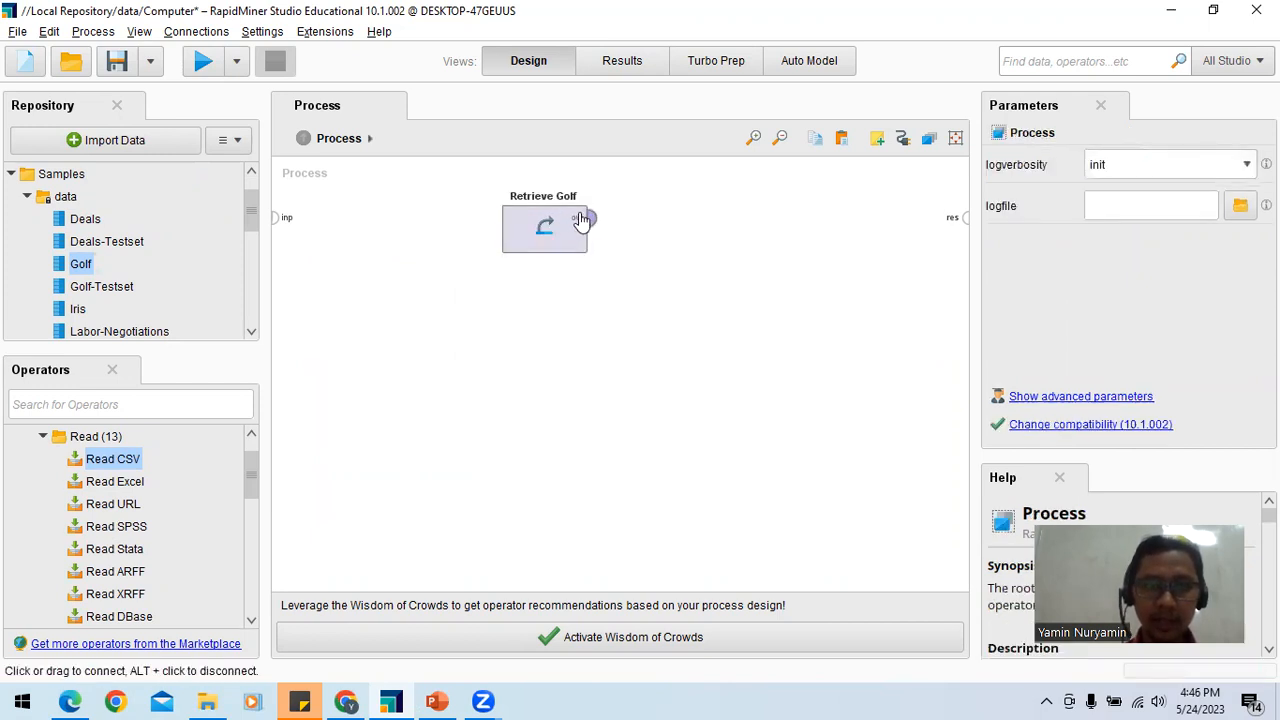
left_click_drag(571, 234, 509, 246)
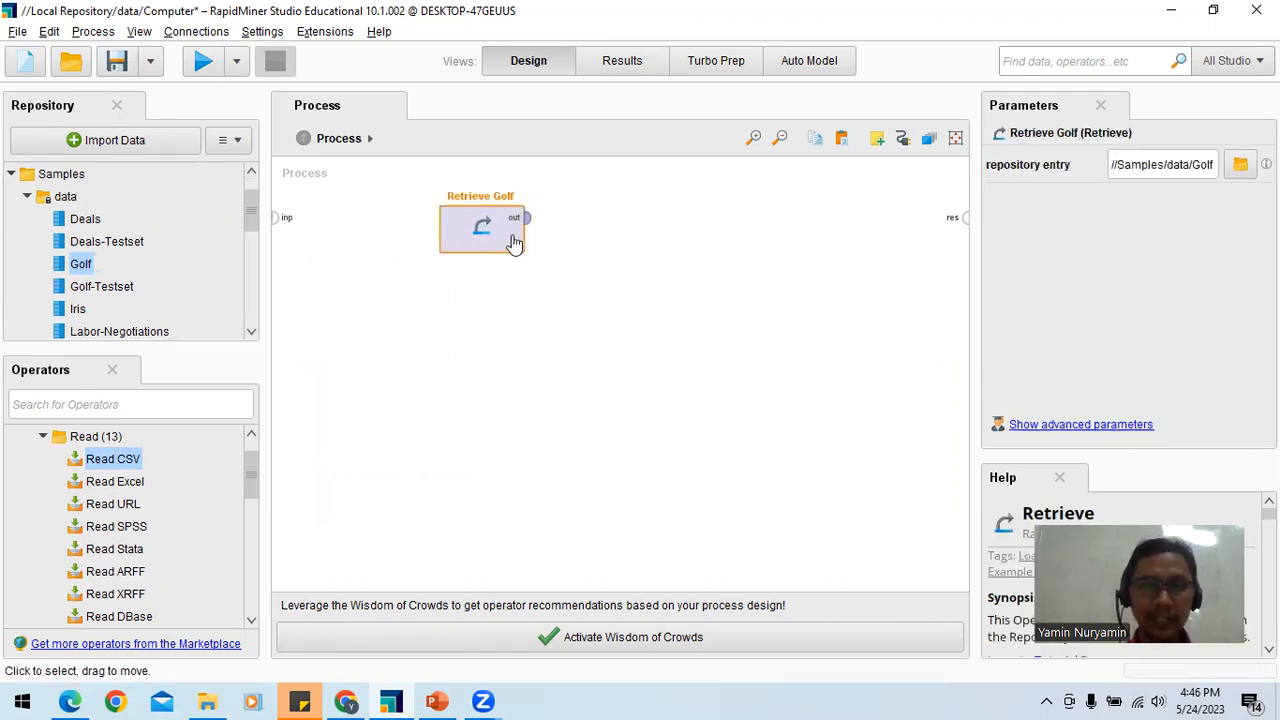
Step: Connect the Retrieve Golf output to the process result port, run the process, and return to the Design view
left_click(525, 218)
left_click(965, 224)
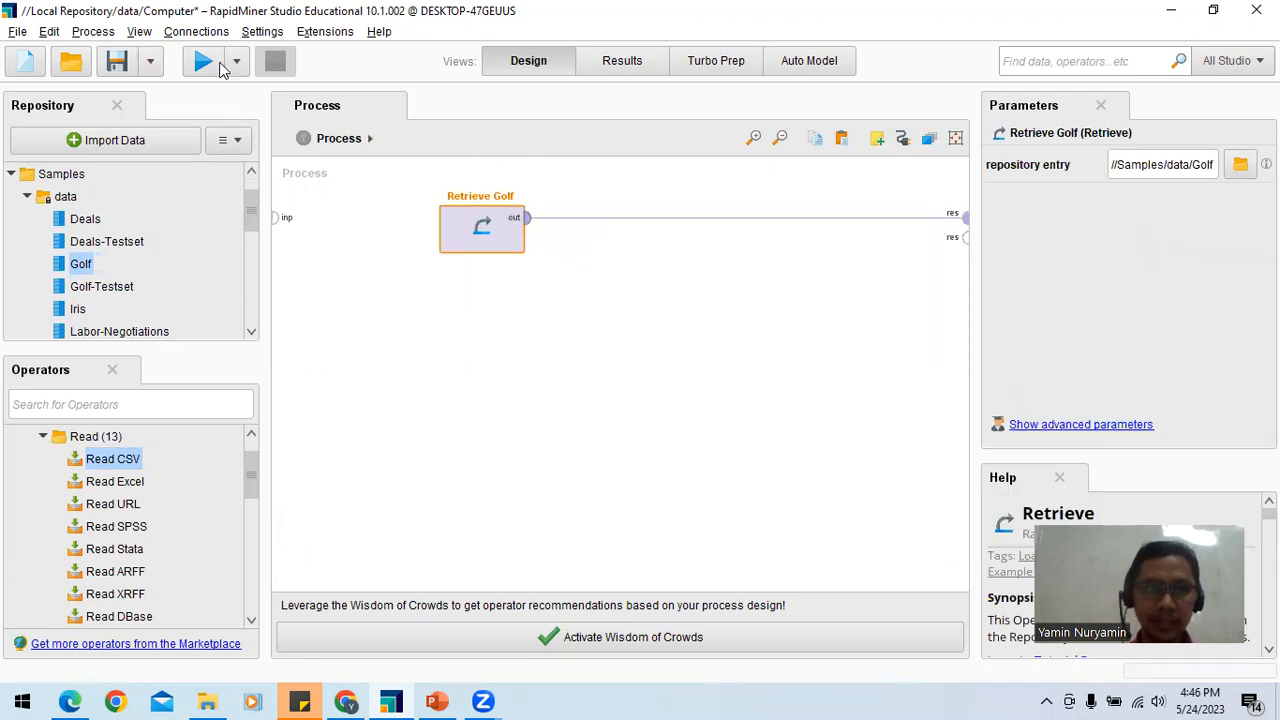
left_click(204, 63)
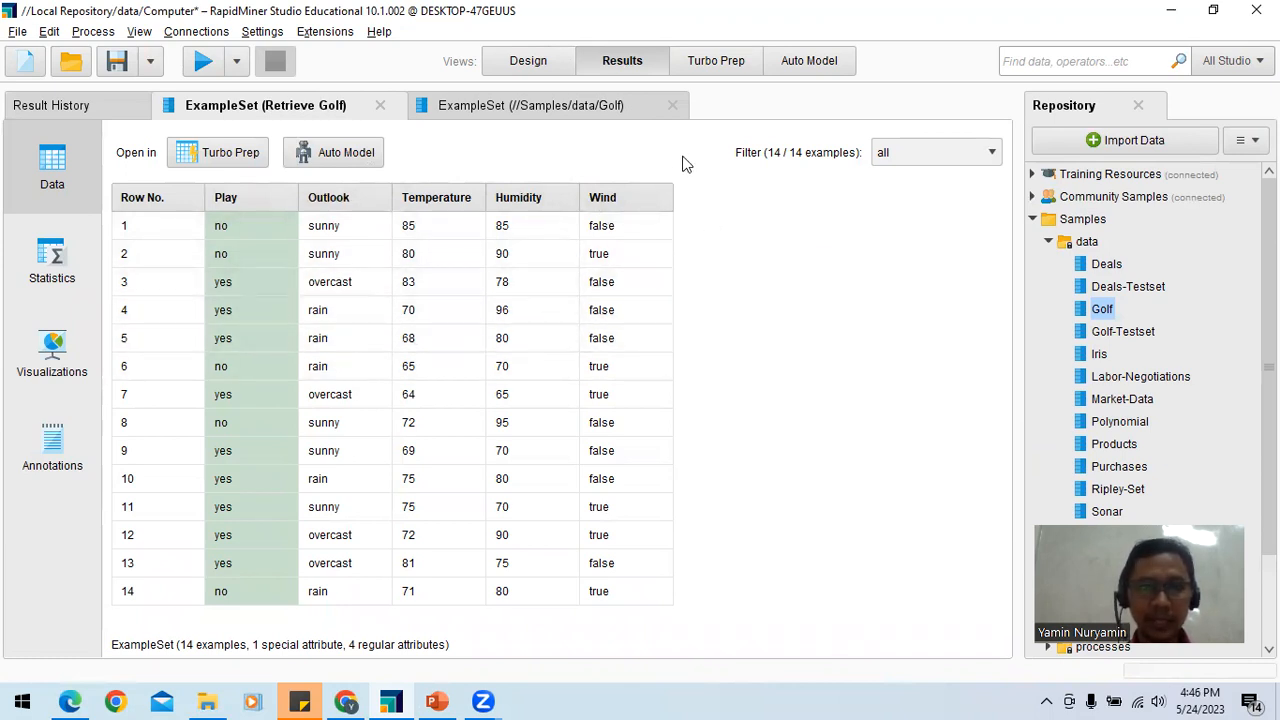
left_click(547, 66)
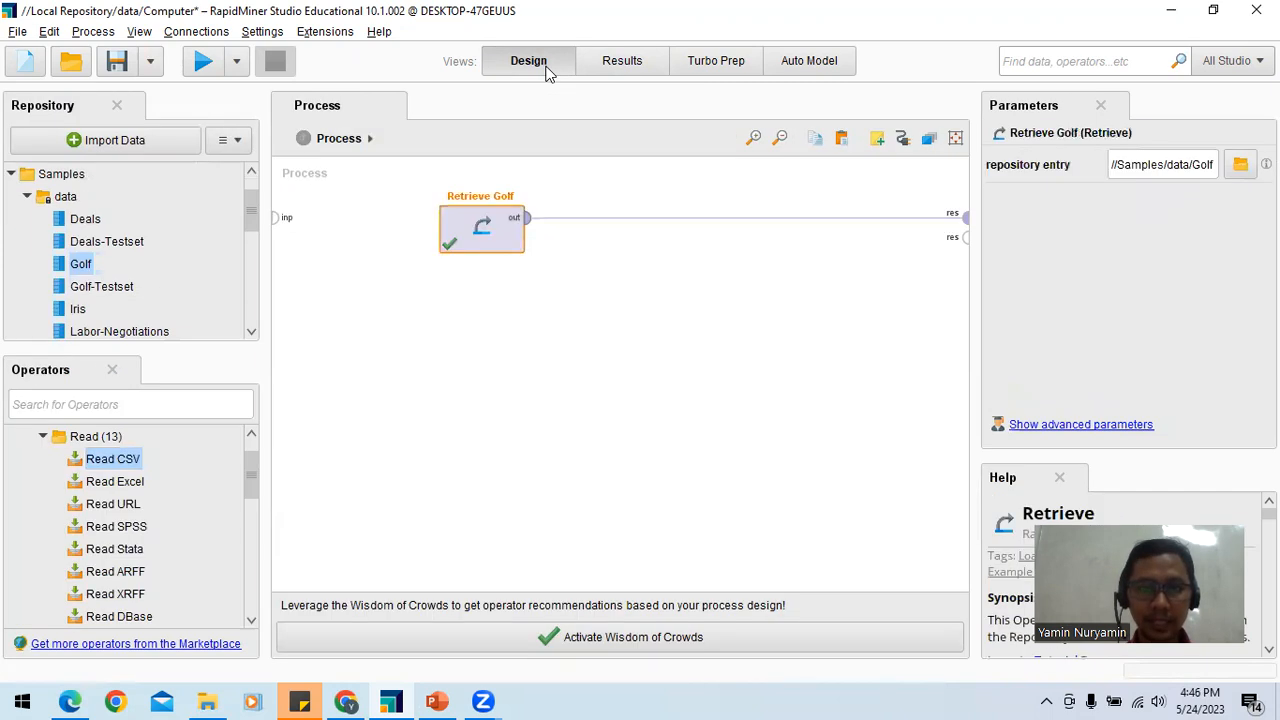
Step: Look through the Results, Turbo Prep and Auto Model views, and return to the Design view
left_click(618, 62)
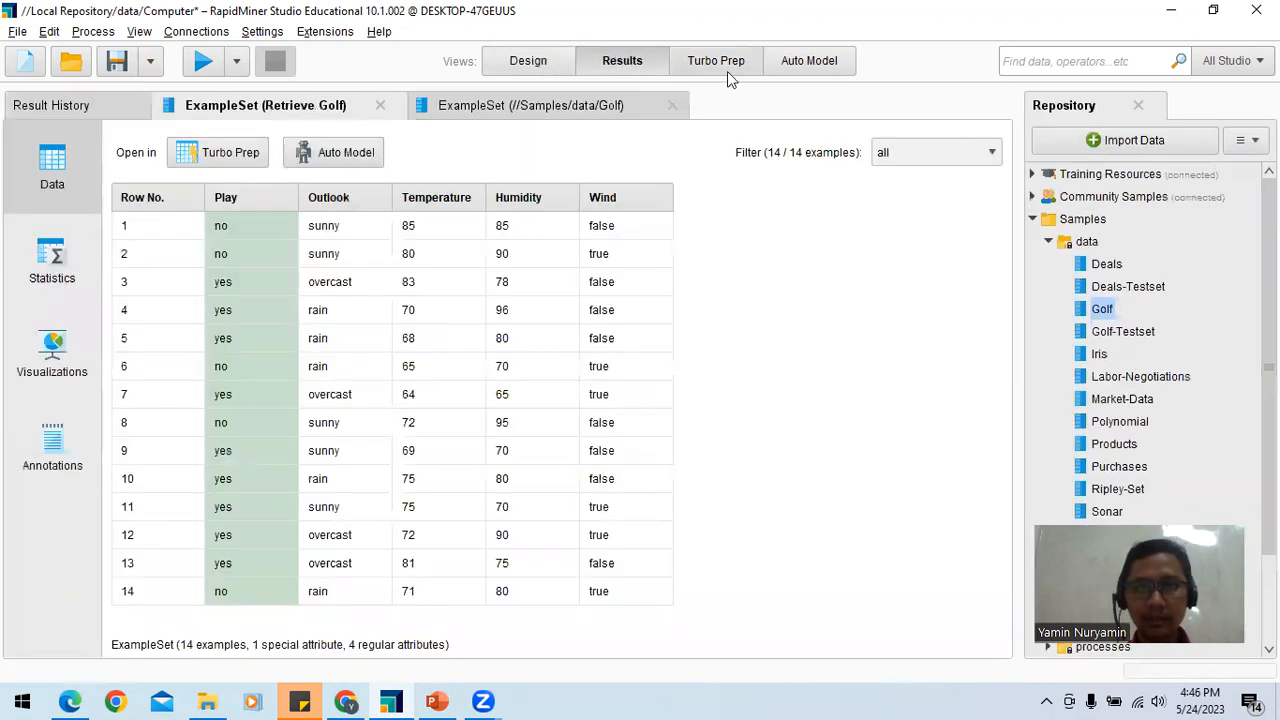
left_click(727, 62)
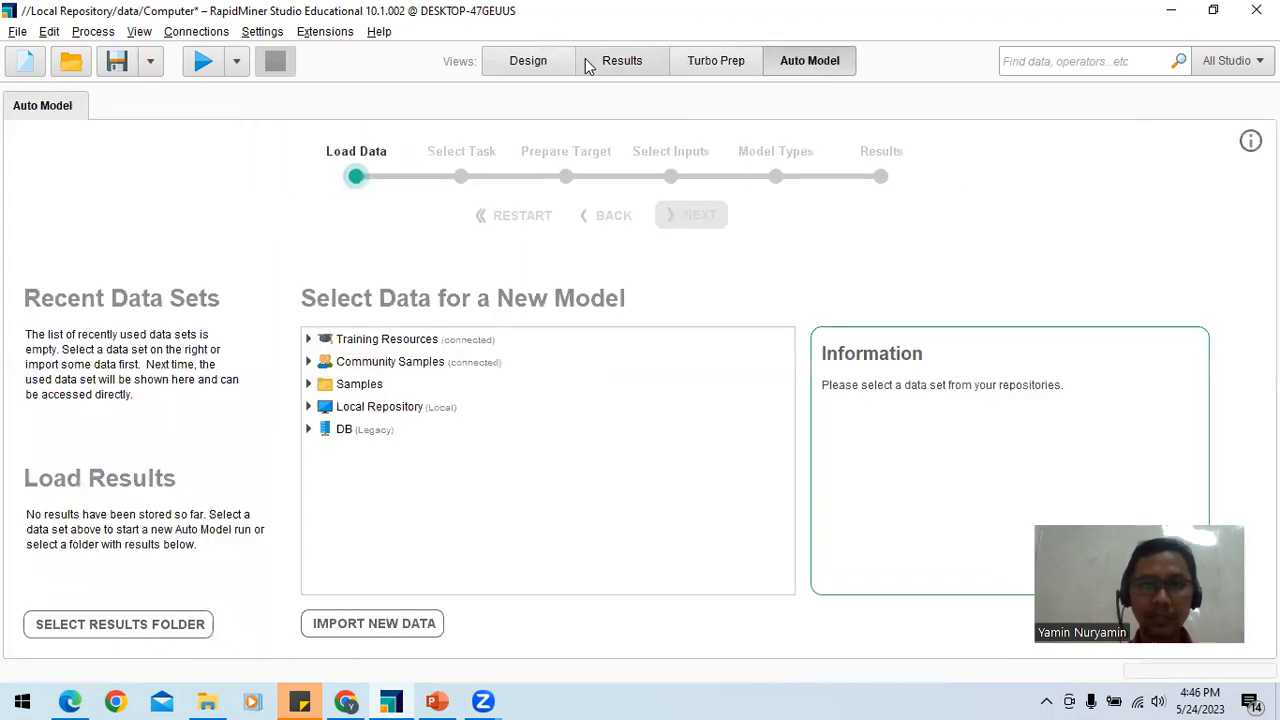
left_click(607, 63)
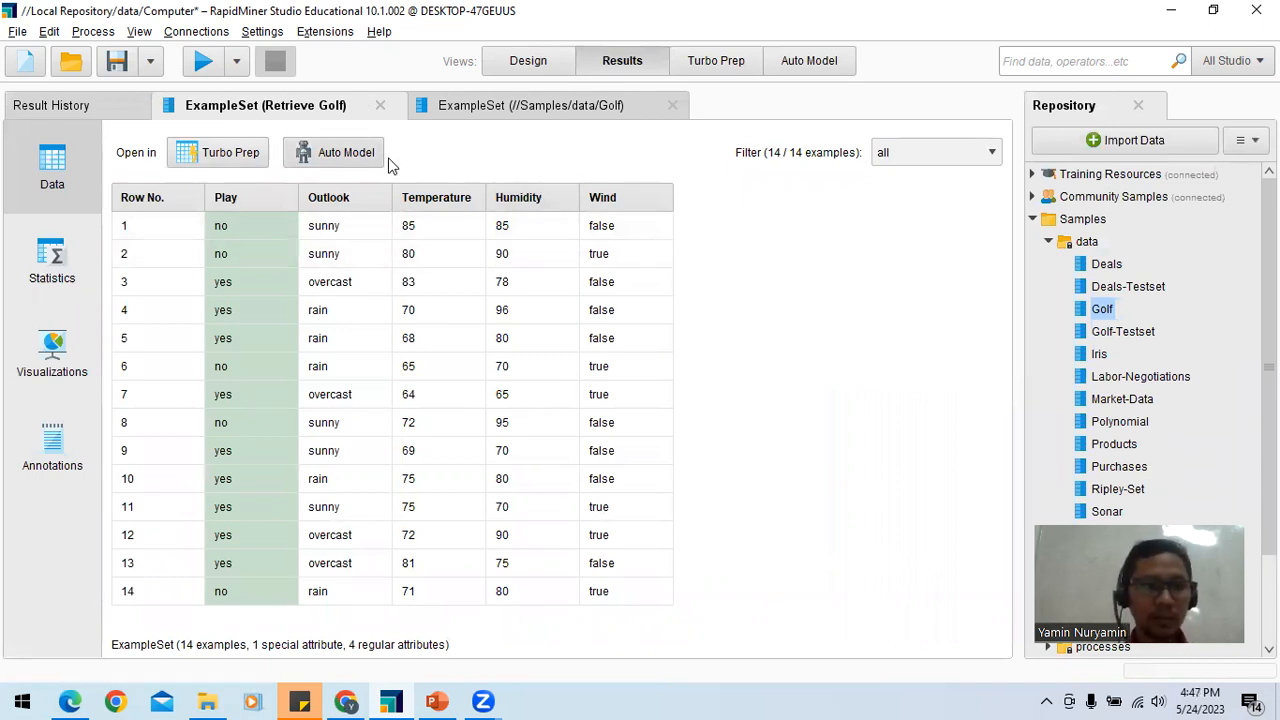
left_click(530, 59)
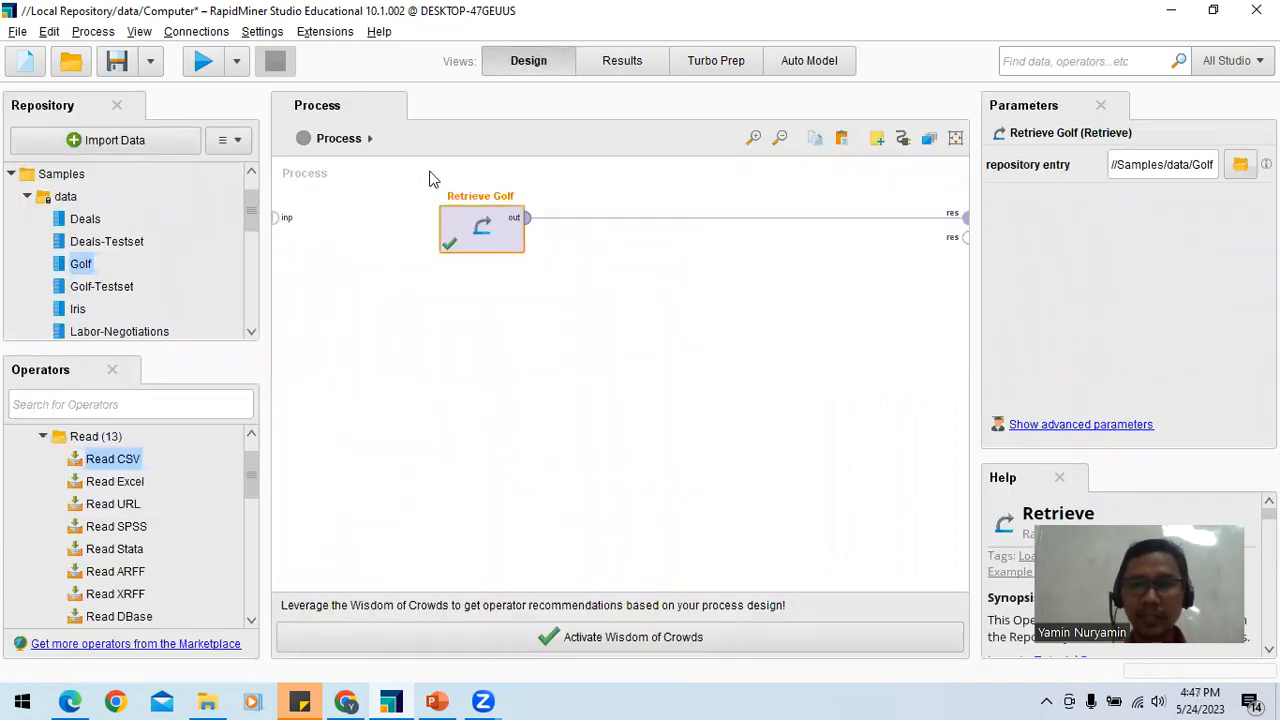
Step: Replace the Retrieve Golf operator in the process with a Read CSV operator
left_click_drag(425, 175, 950, 326)
key("Delete")
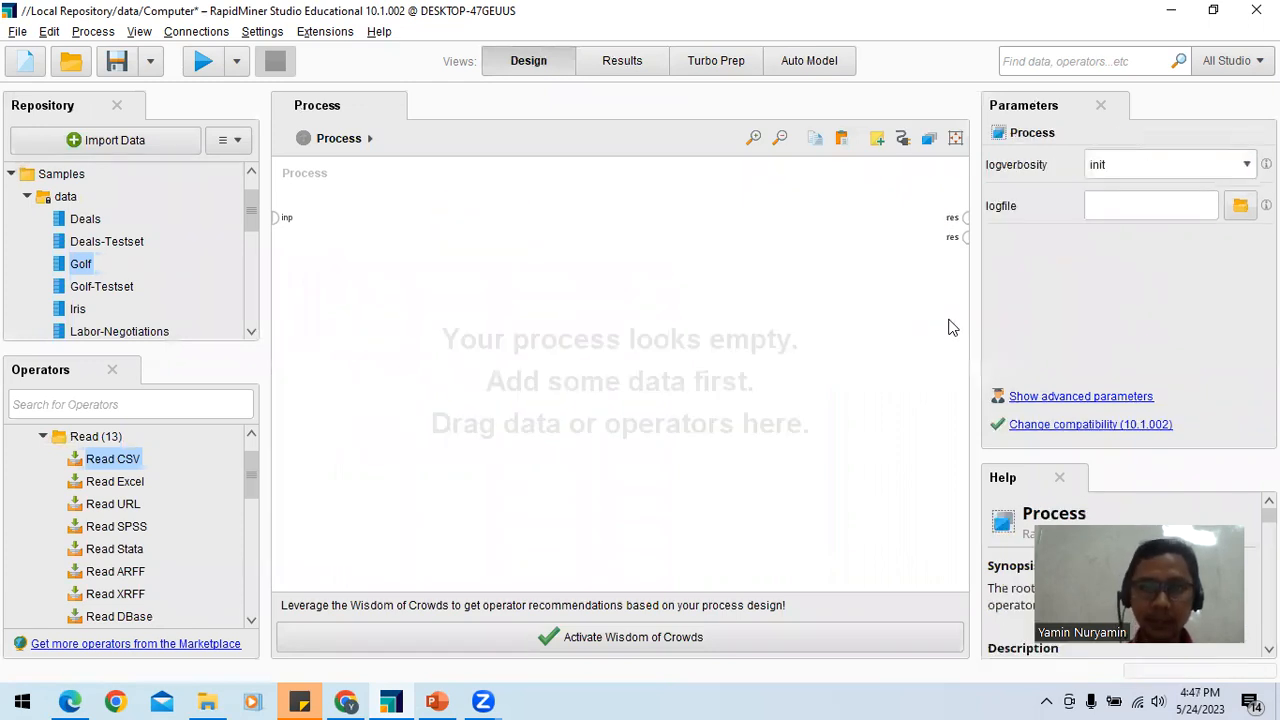
left_click_drag(128, 456, 336, 265)
left_click_drag(340, 248, 340, 248)
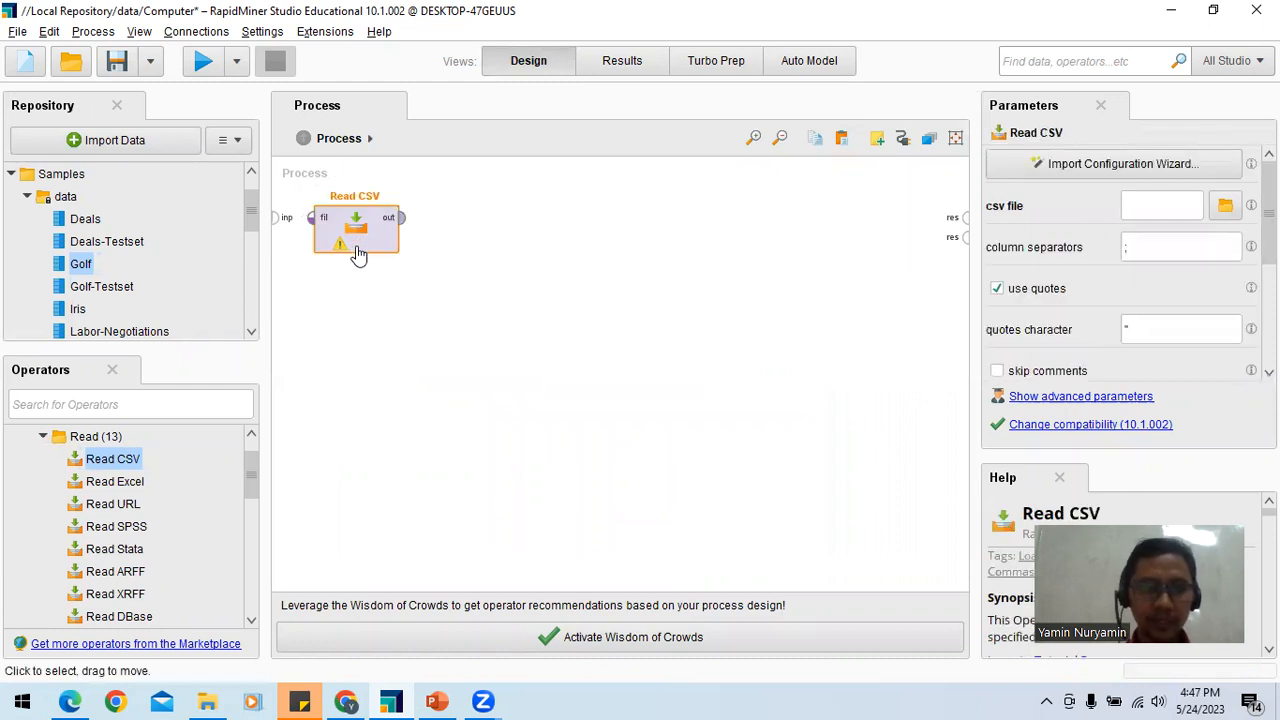
Step: Start the Import Configuration Wizard for Read CSV and browse on New Volume (E:) to the DATA folder inside BUSSINES INTELEGENSI
left_click(1118, 172)
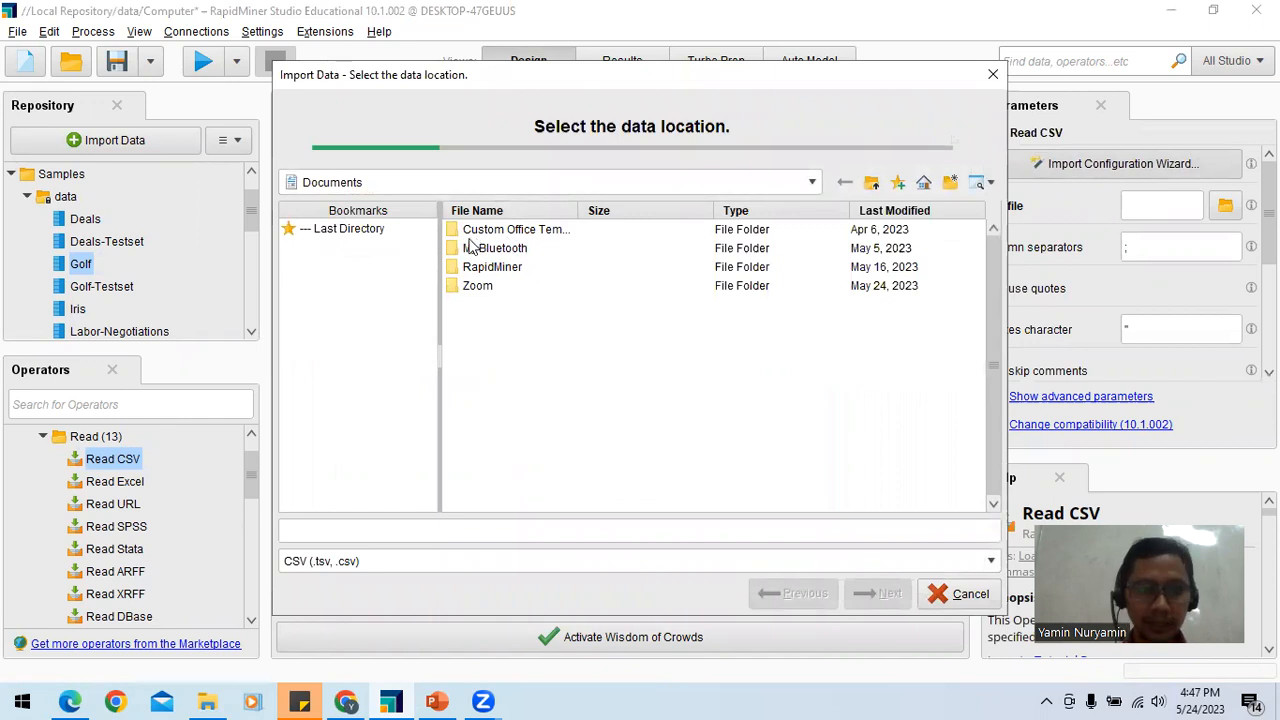
left_click(811, 183)
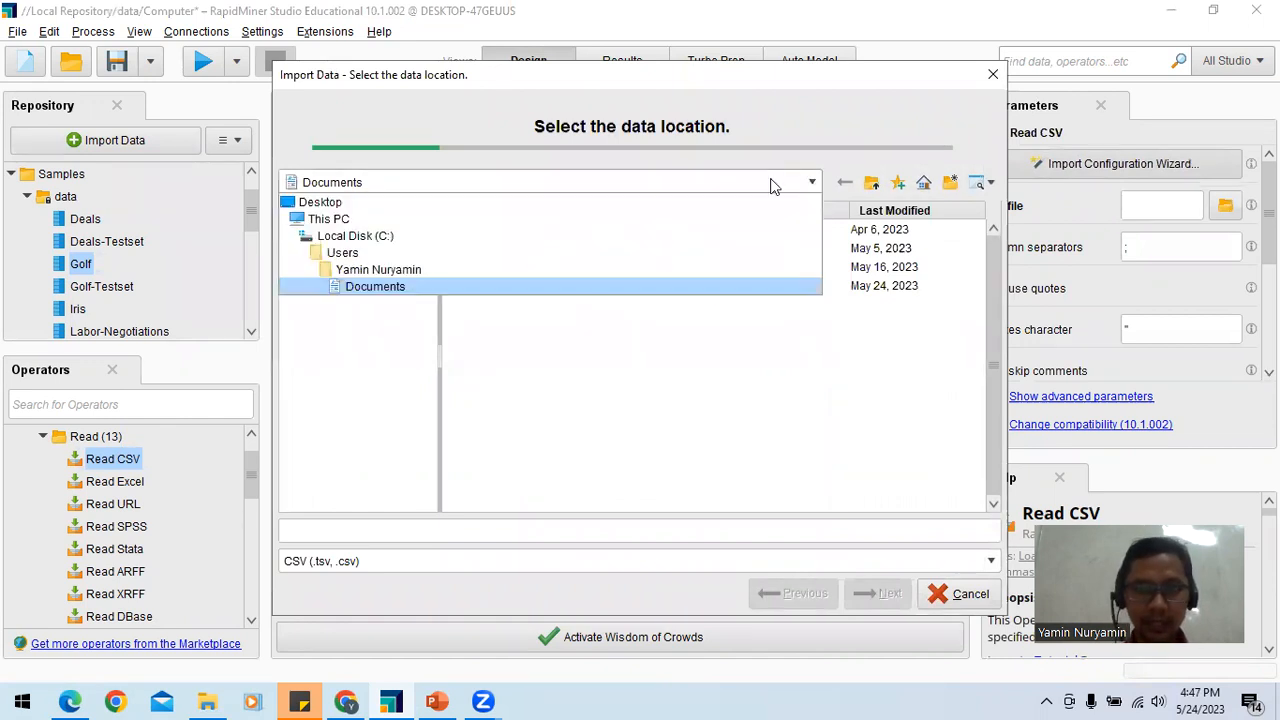
left_click(409, 220)
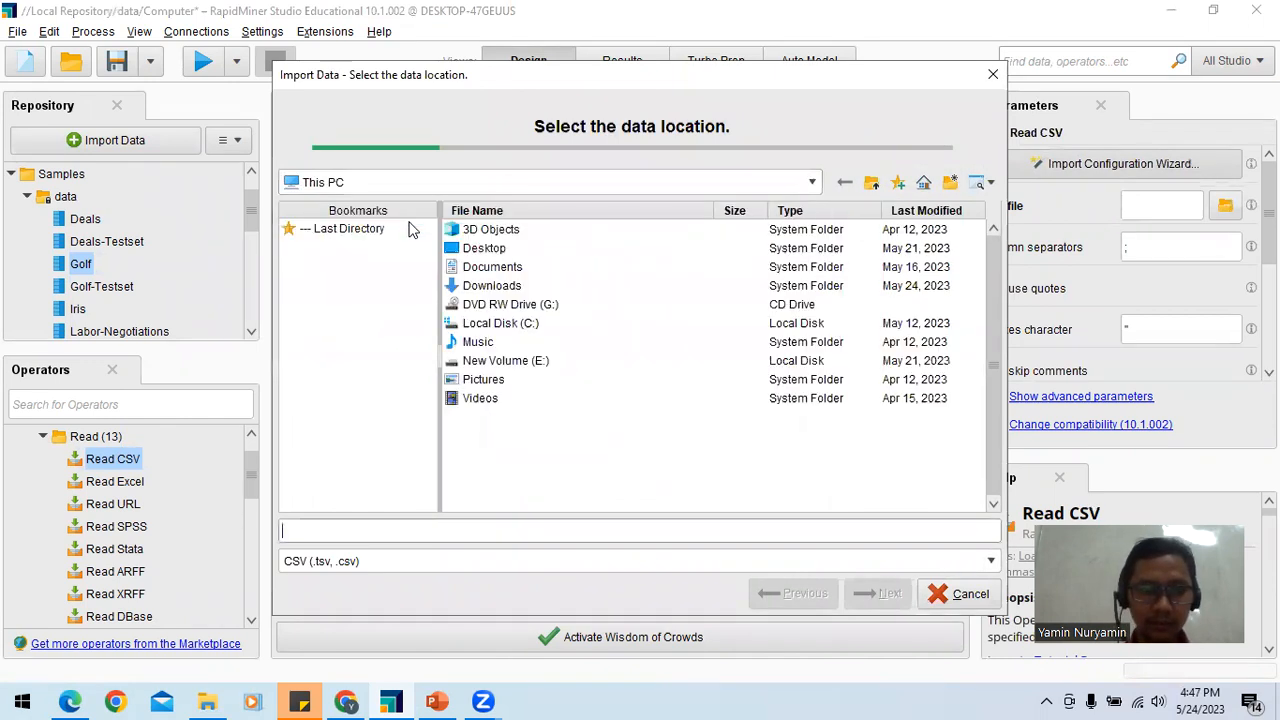
double_click(503, 362)
double_click(490, 248)
double_click(478, 250)
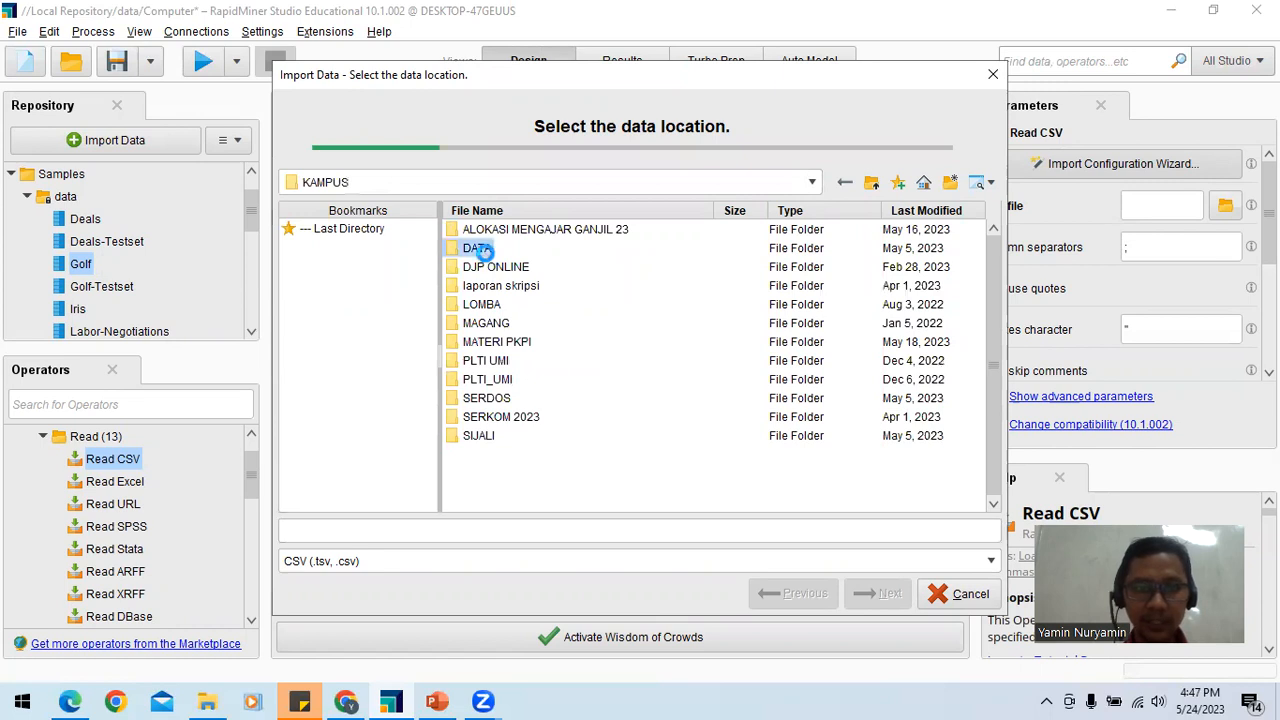
double_click(487, 270)
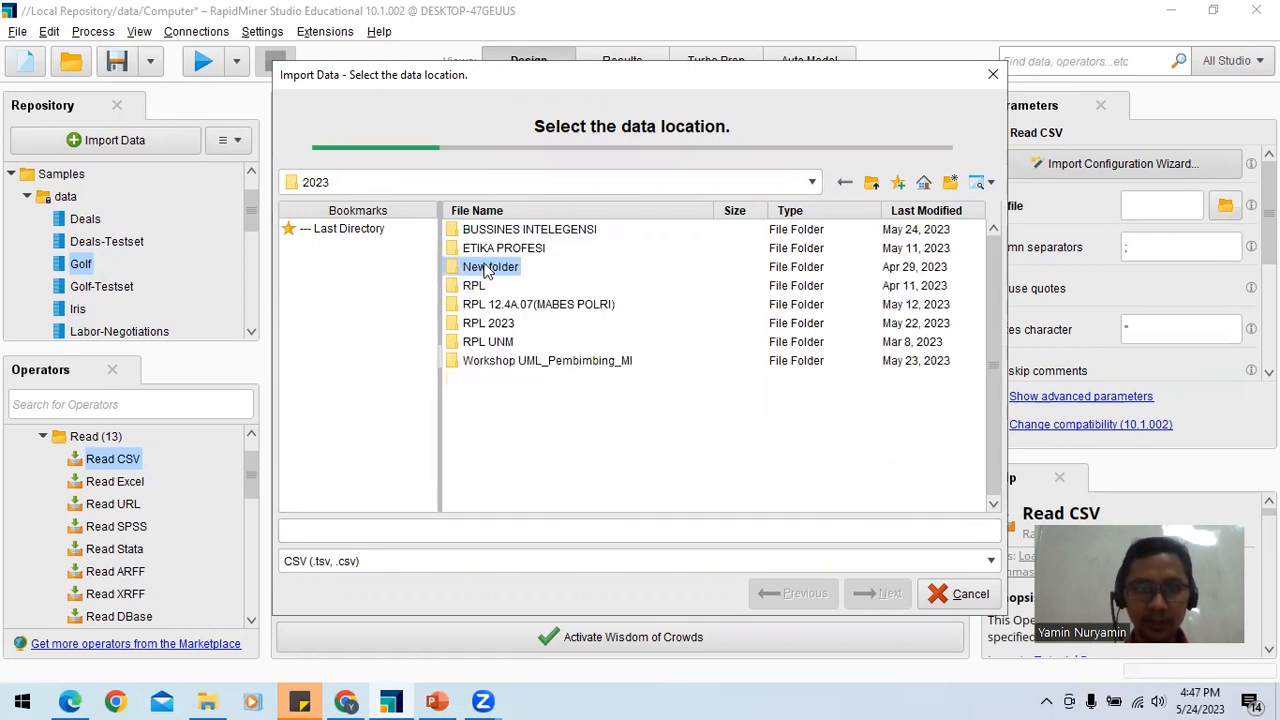
double_click(490, 230)
double_click(478, 248)
Step: Choose computer-hardware.csv as the source file, preview its data format, and go back to the data location selection
left_click(482, 248)
left_click(487, 232)
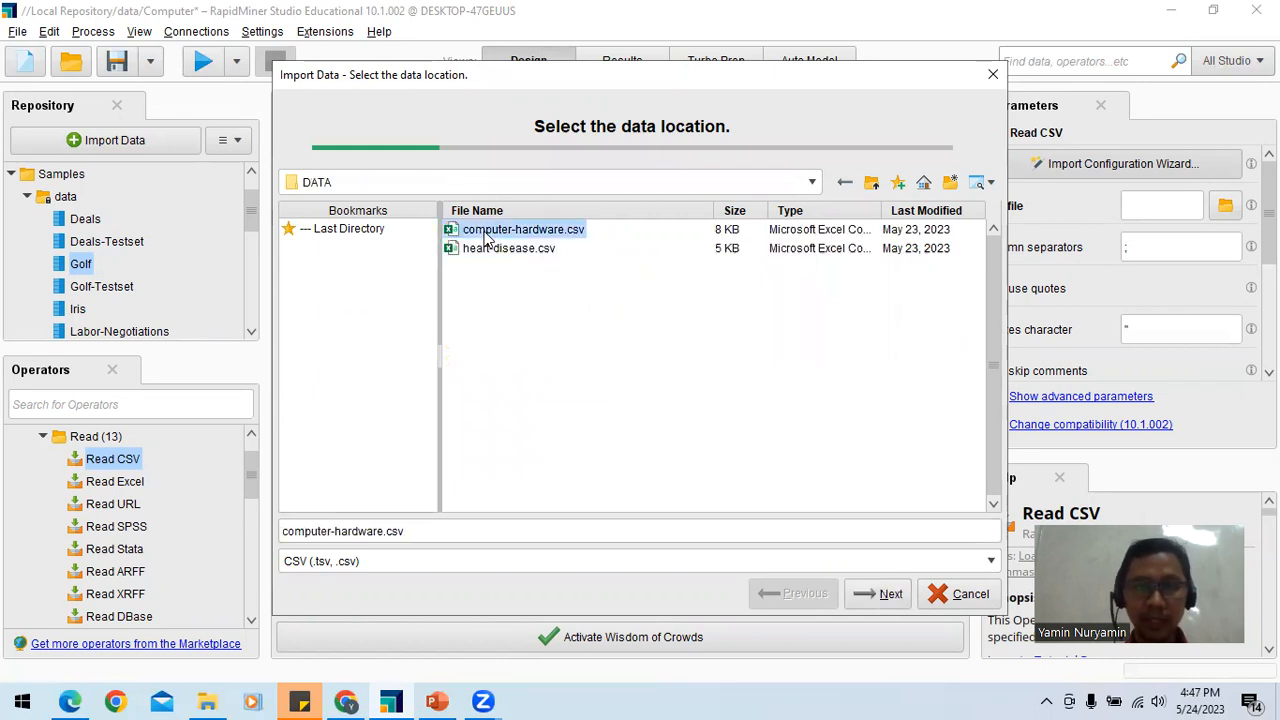
left_click(872, 604)
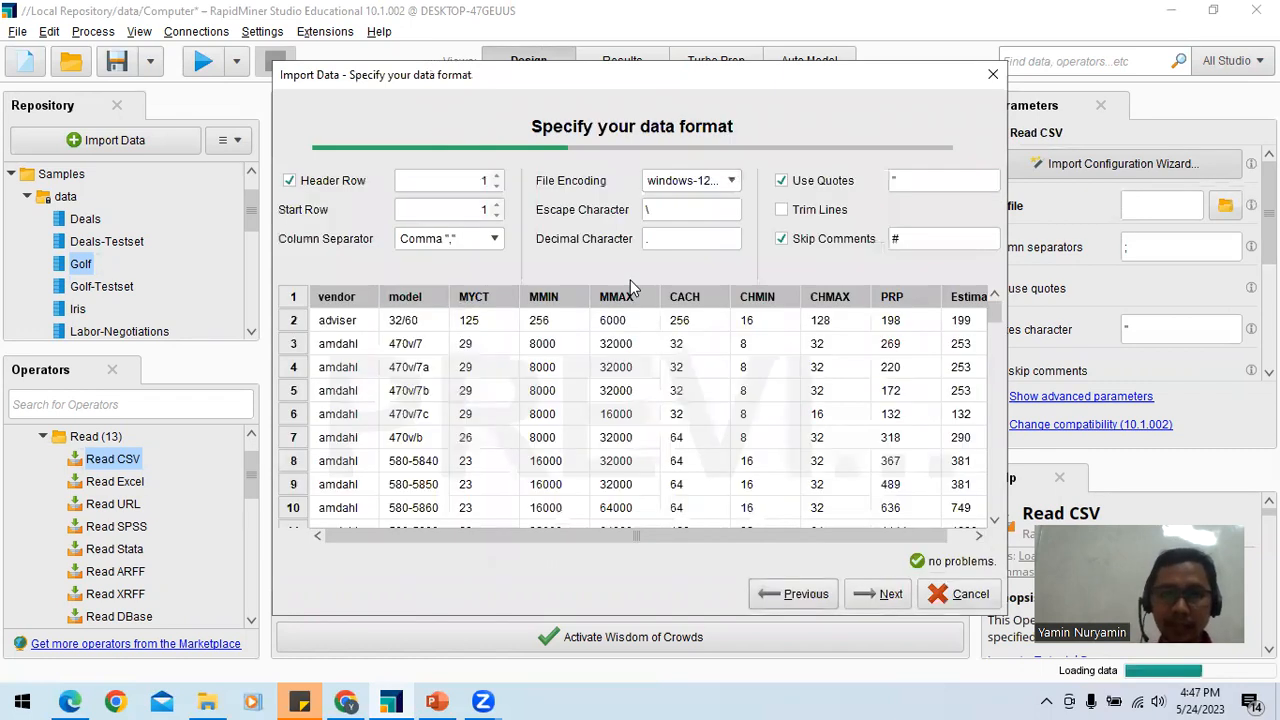
left_click(812, 598)
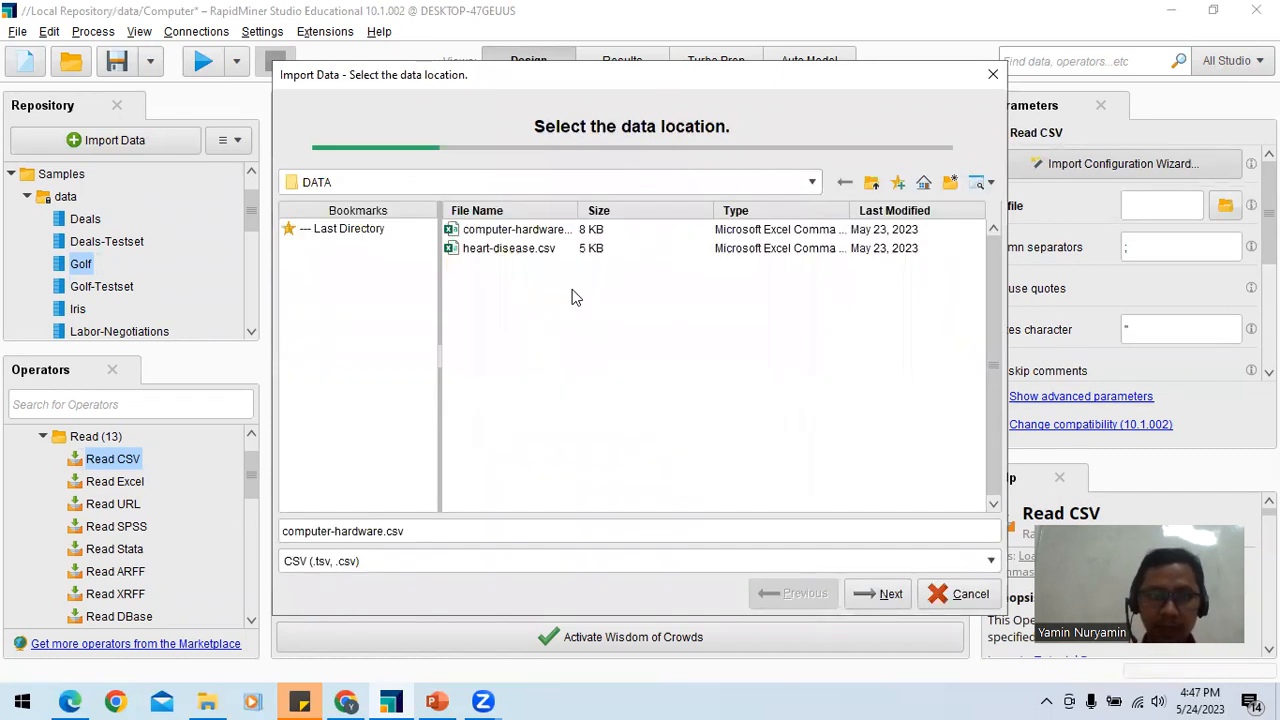
Step: Reselect computer-hardware.csv, widen the File Name column to show full names, and move the import dialog aside
left_click(505, 247)
left_click(504, 234)
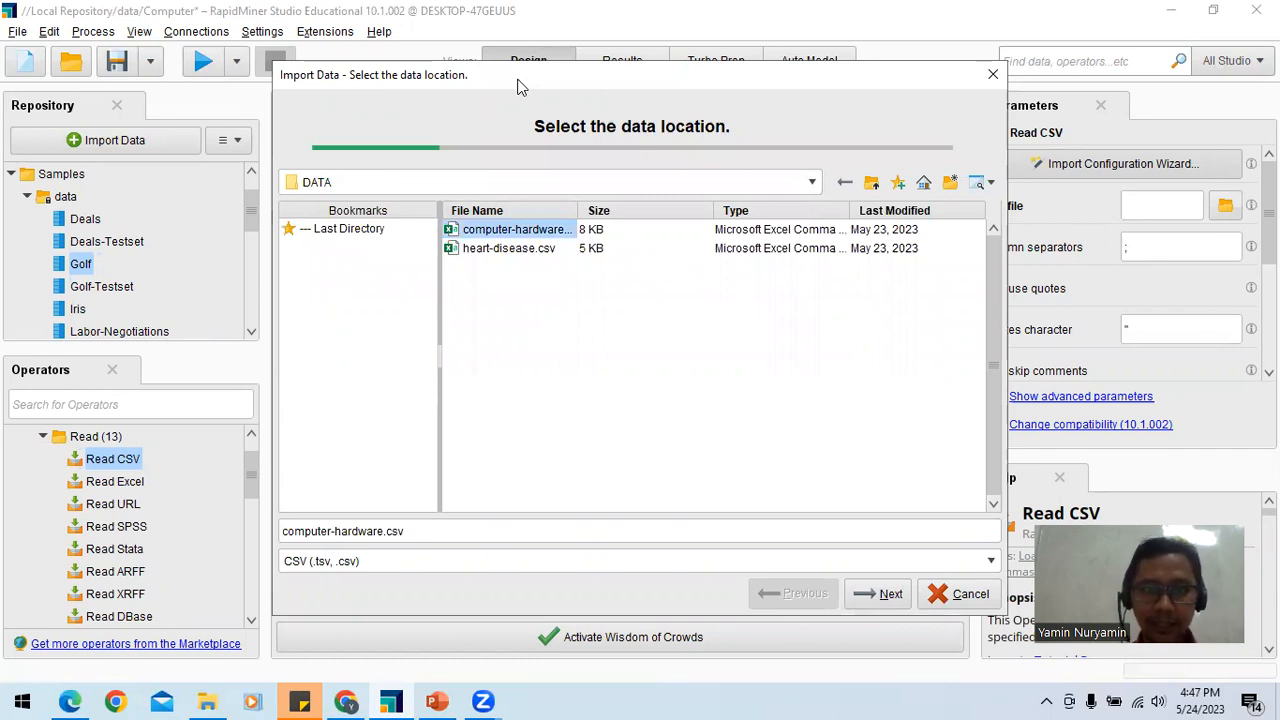
left_click_drag(517, 87, 707, 92)
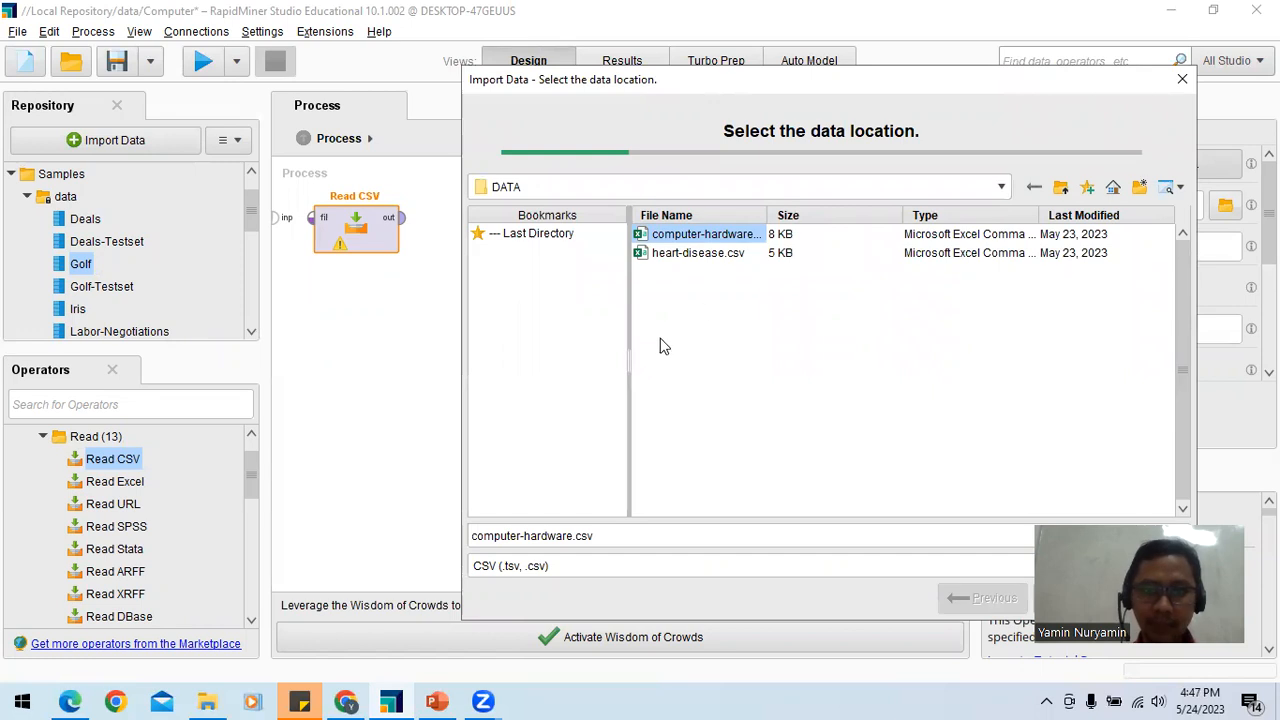
left_click_drag(766, 215, 906, 218)
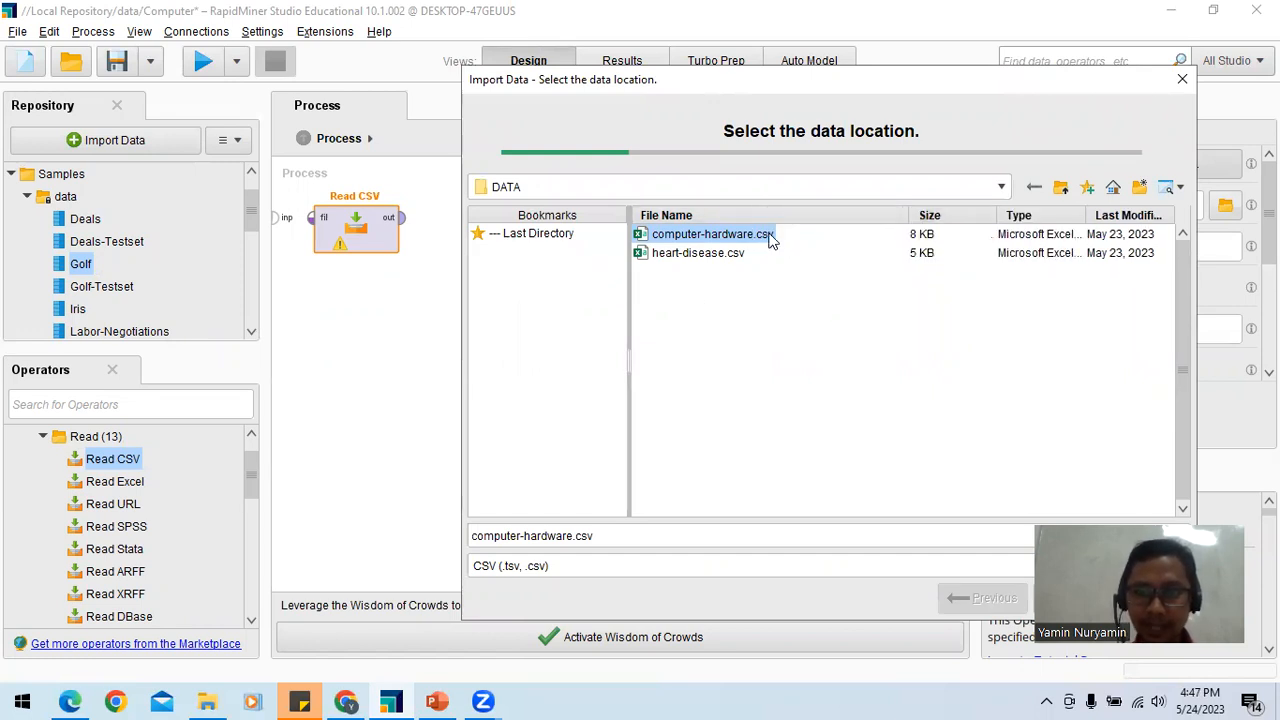
left_click_drag(700, 77, 634, 61)
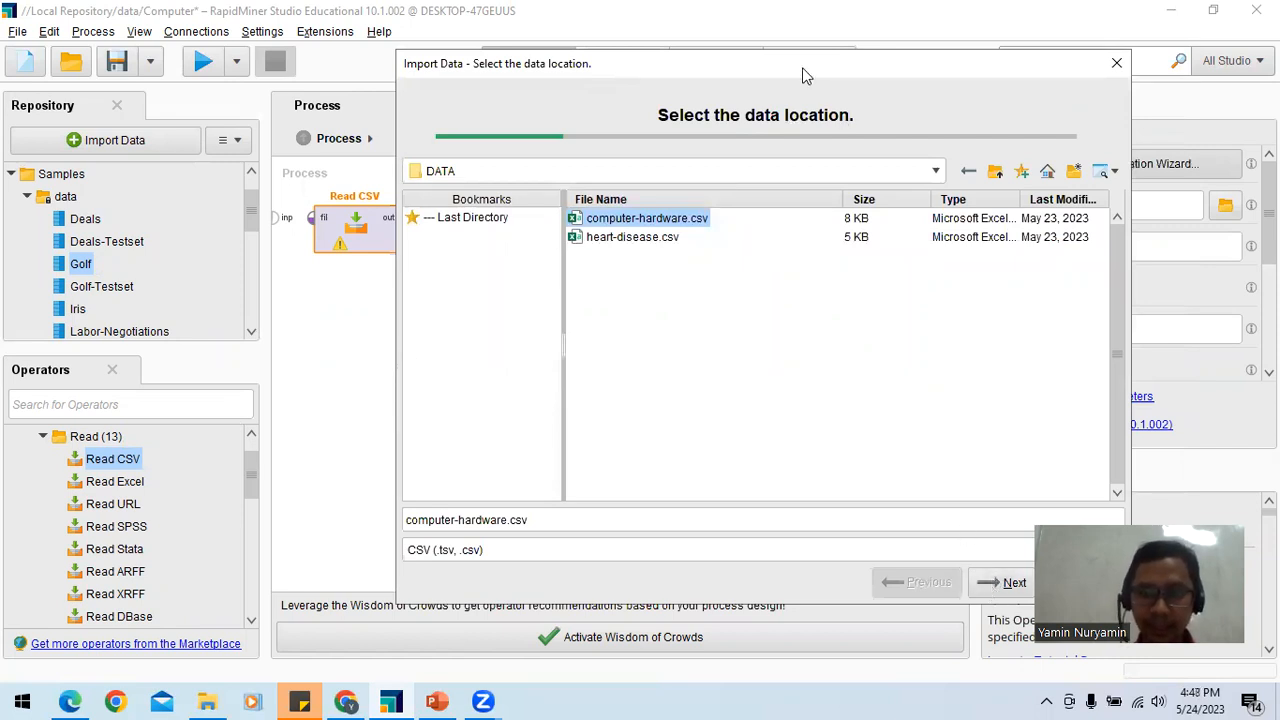
Step: Preview the data format of computer-hardware.csv with Space as the column separator and set the separator back to Comma
left_click_drag(803, 77, 676, 63)
left_click(862, 572)
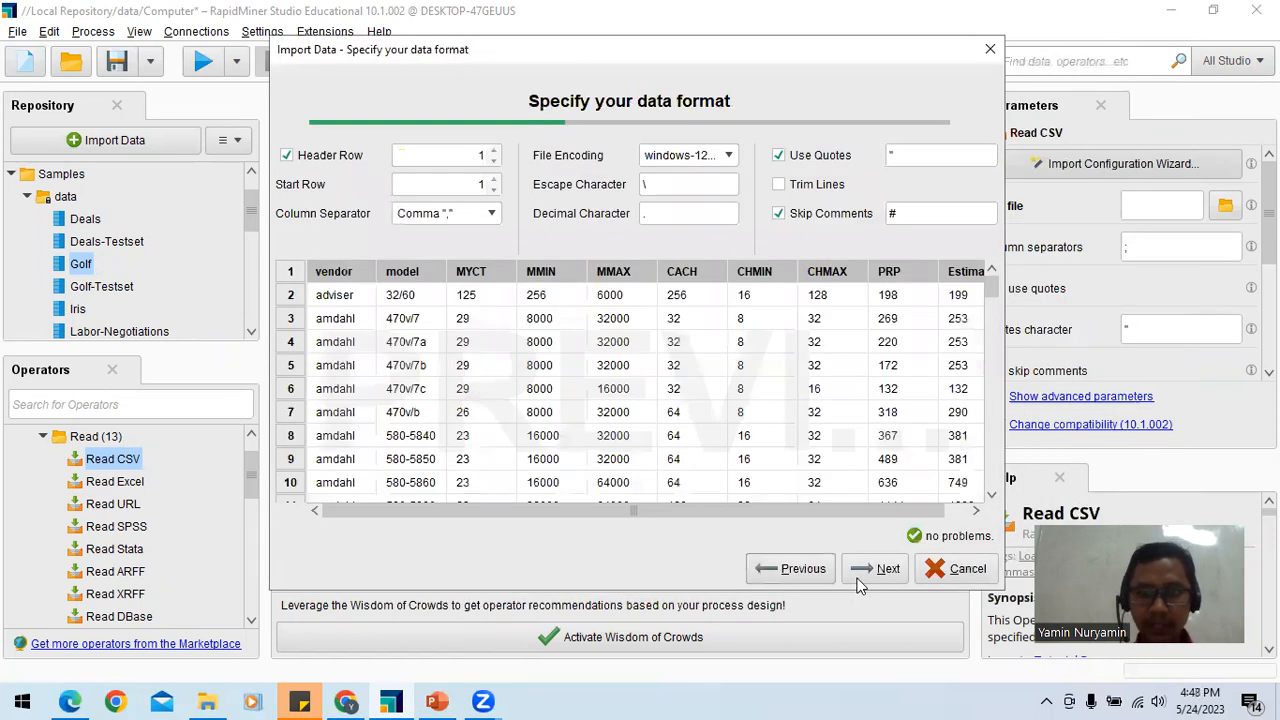
left_click(491, 214)
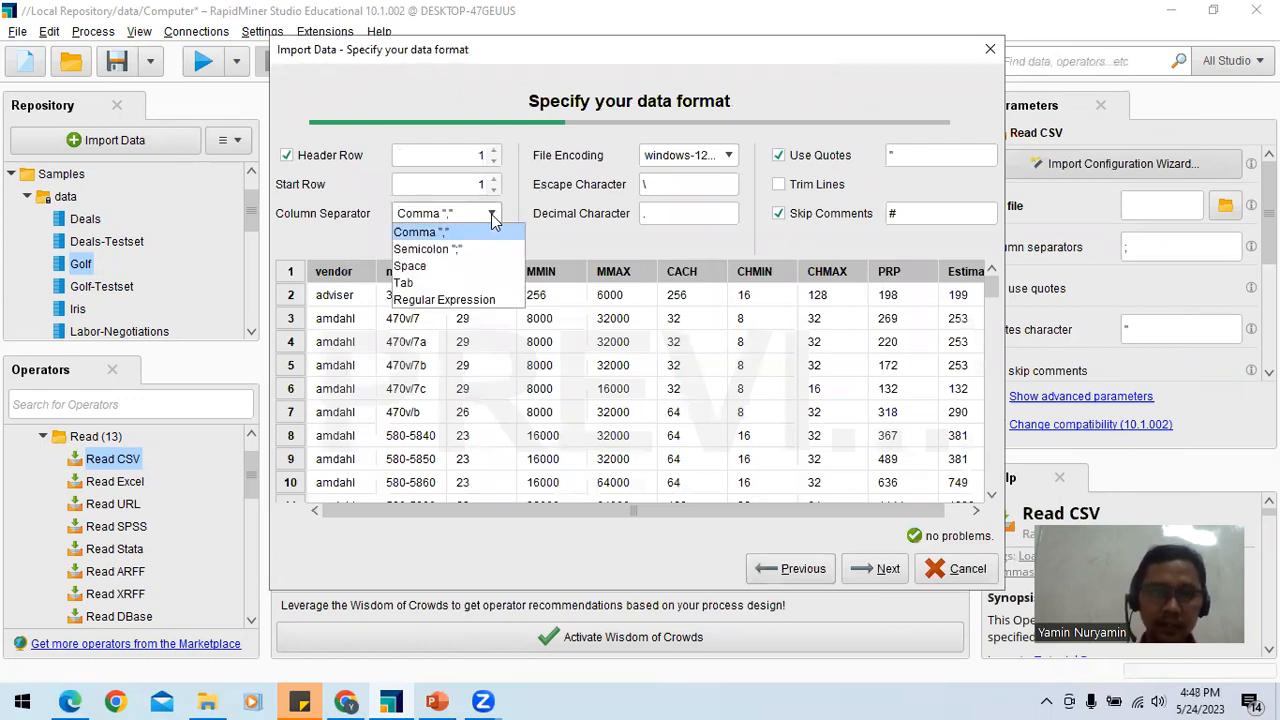
left_click(458, 268)
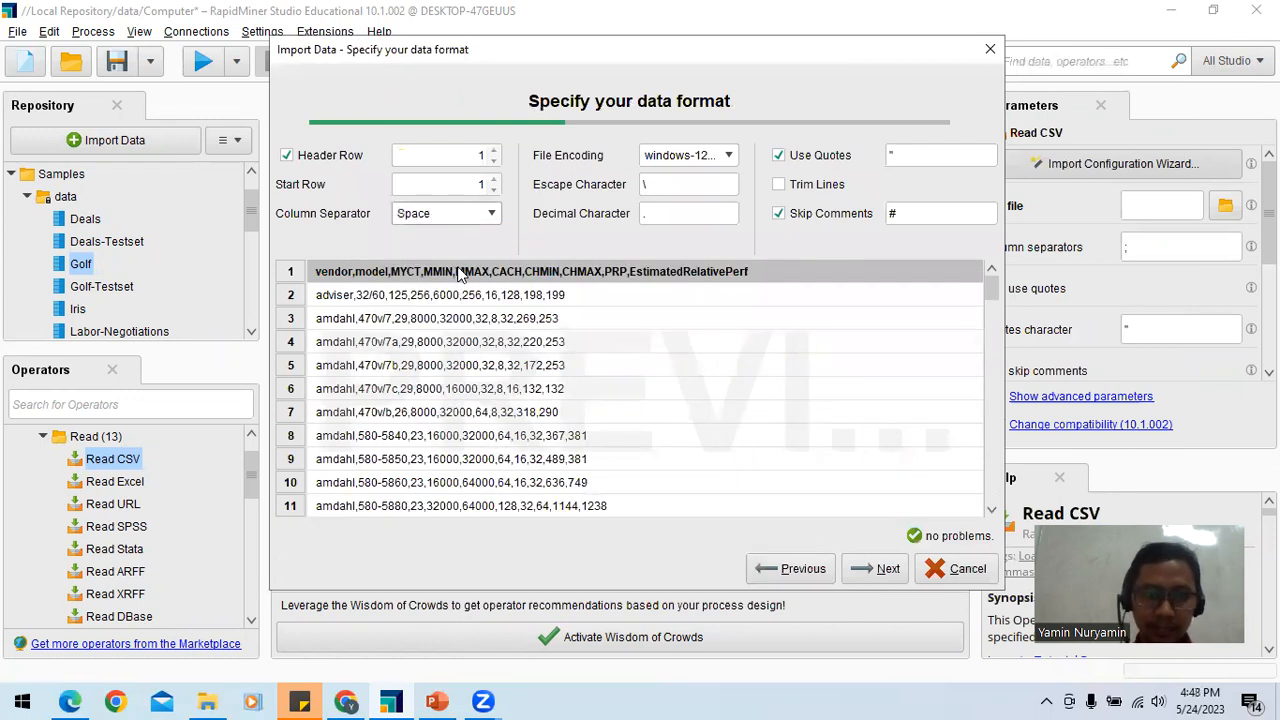
left_click(491, 214)
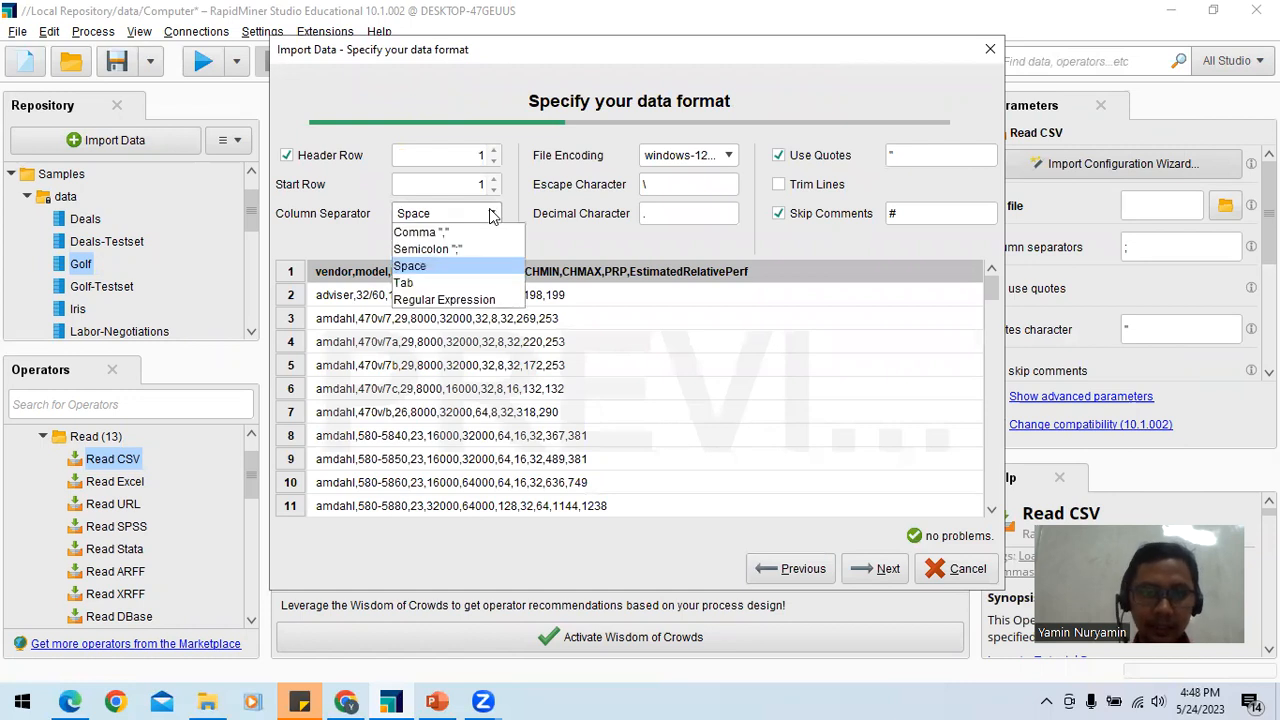
left_click(474, 236)
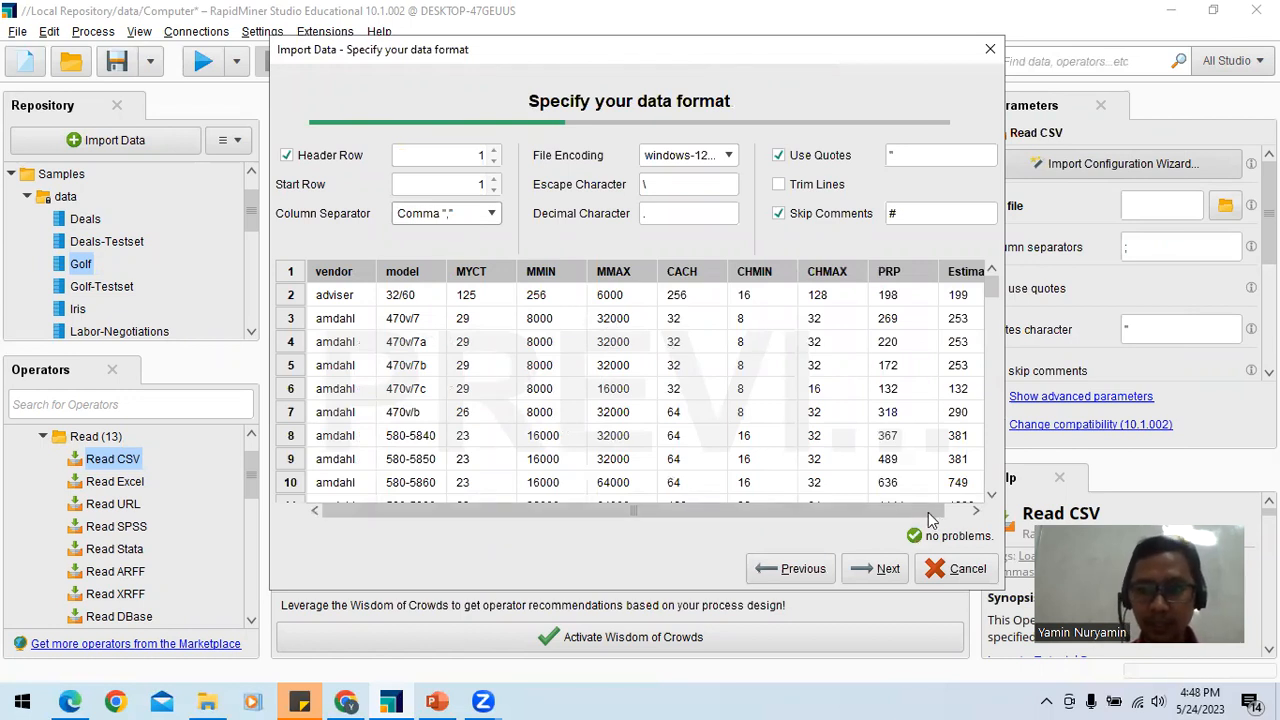
left_click(975, 511)
left_click_drag(956, 512, 760, 522)
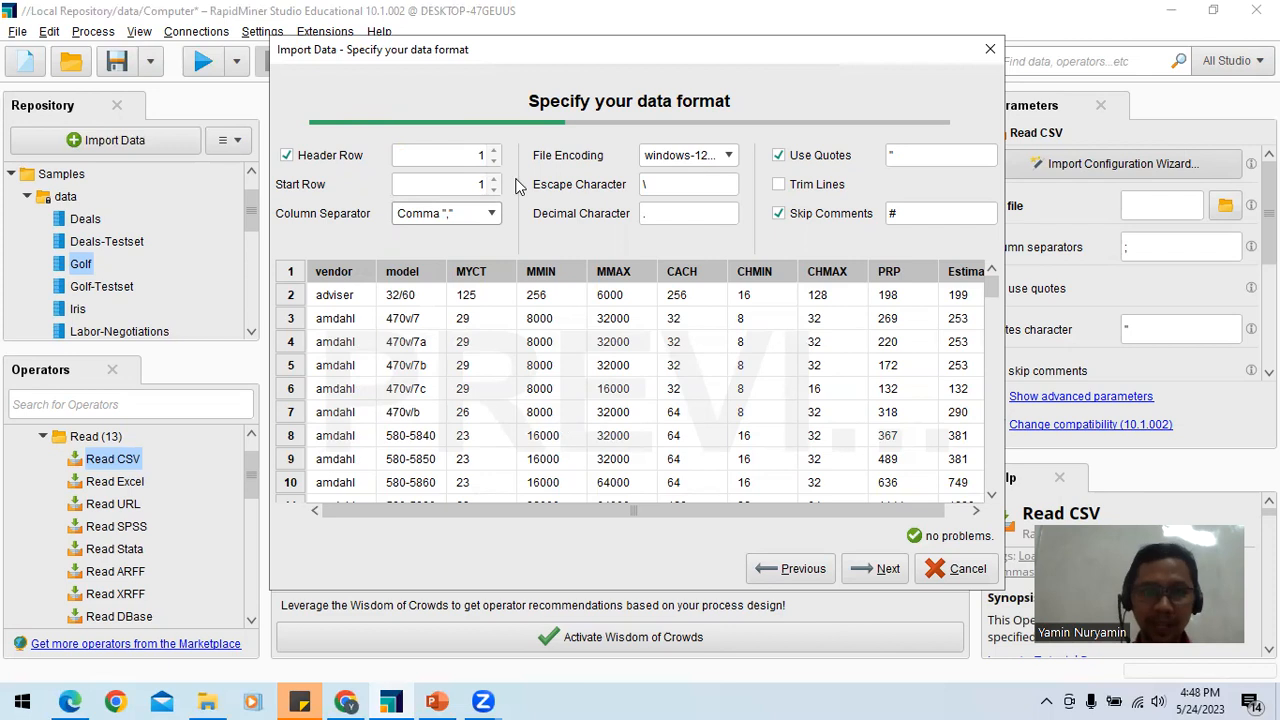
Step: Reselect computer-hardware.csv, preview it with Tab as the column separator, and cancel the import
left_click(782, 568)
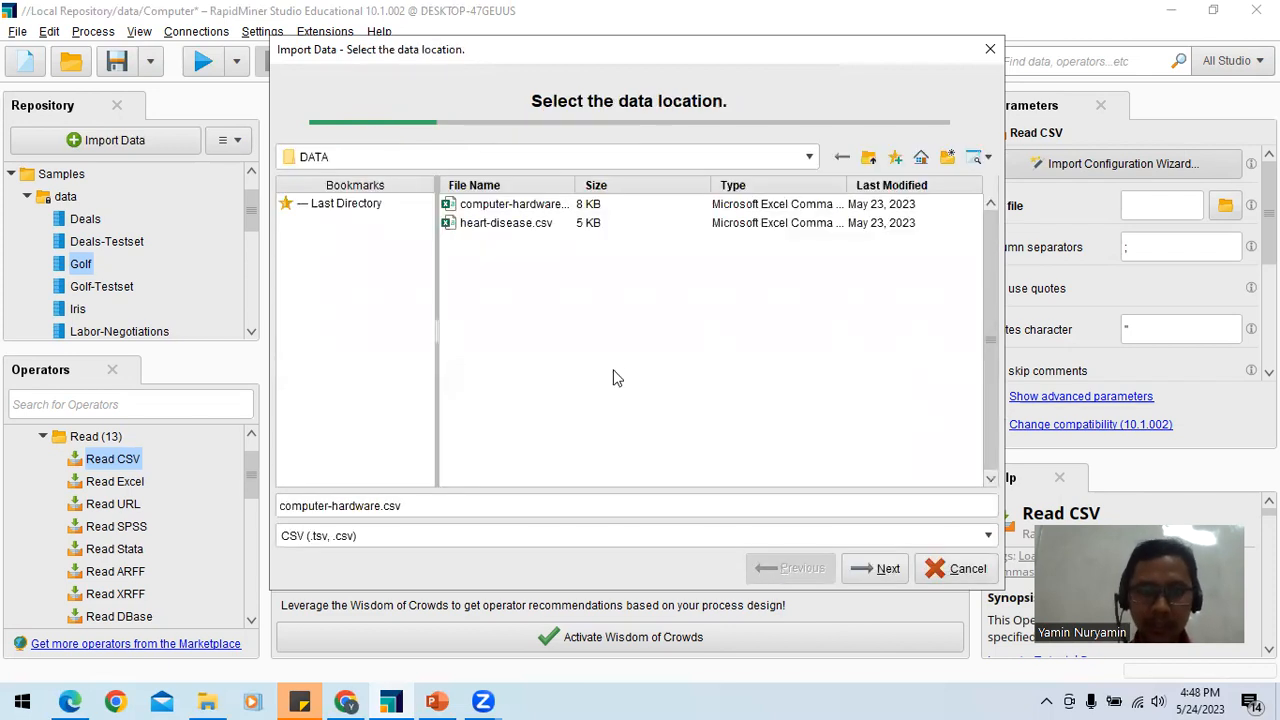
left_click(496, 207)
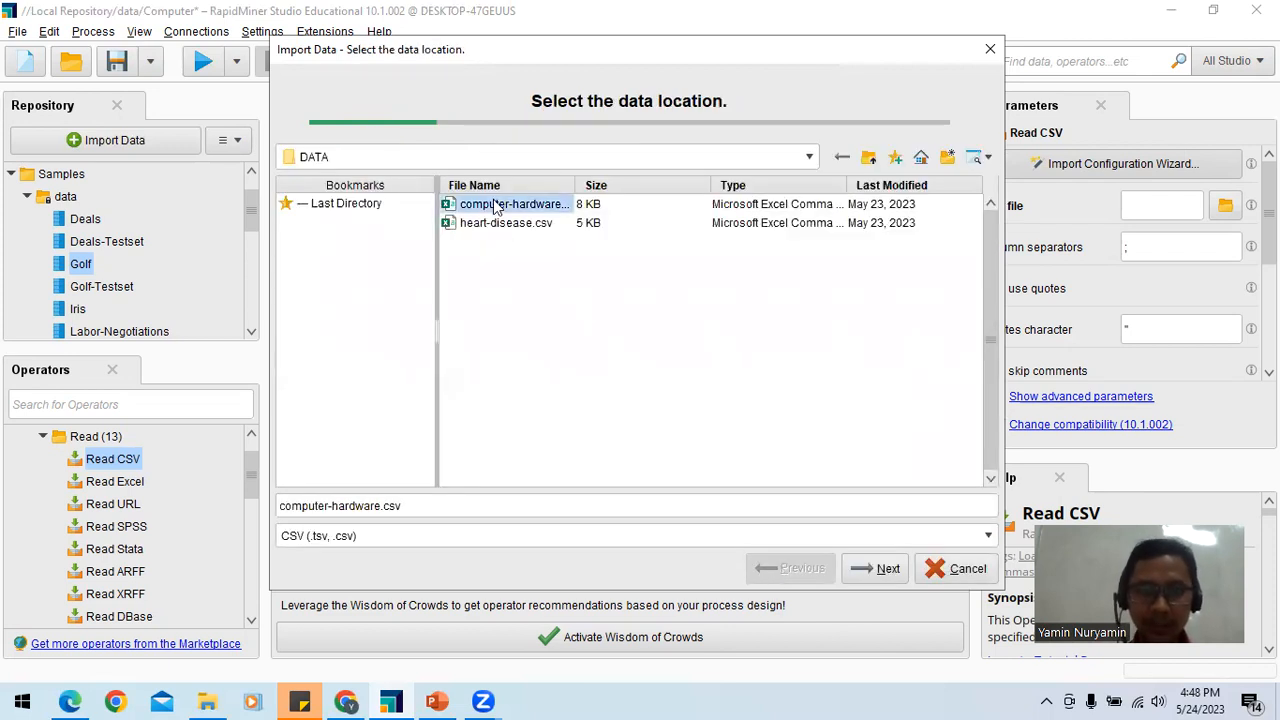
left_click(875, 569)
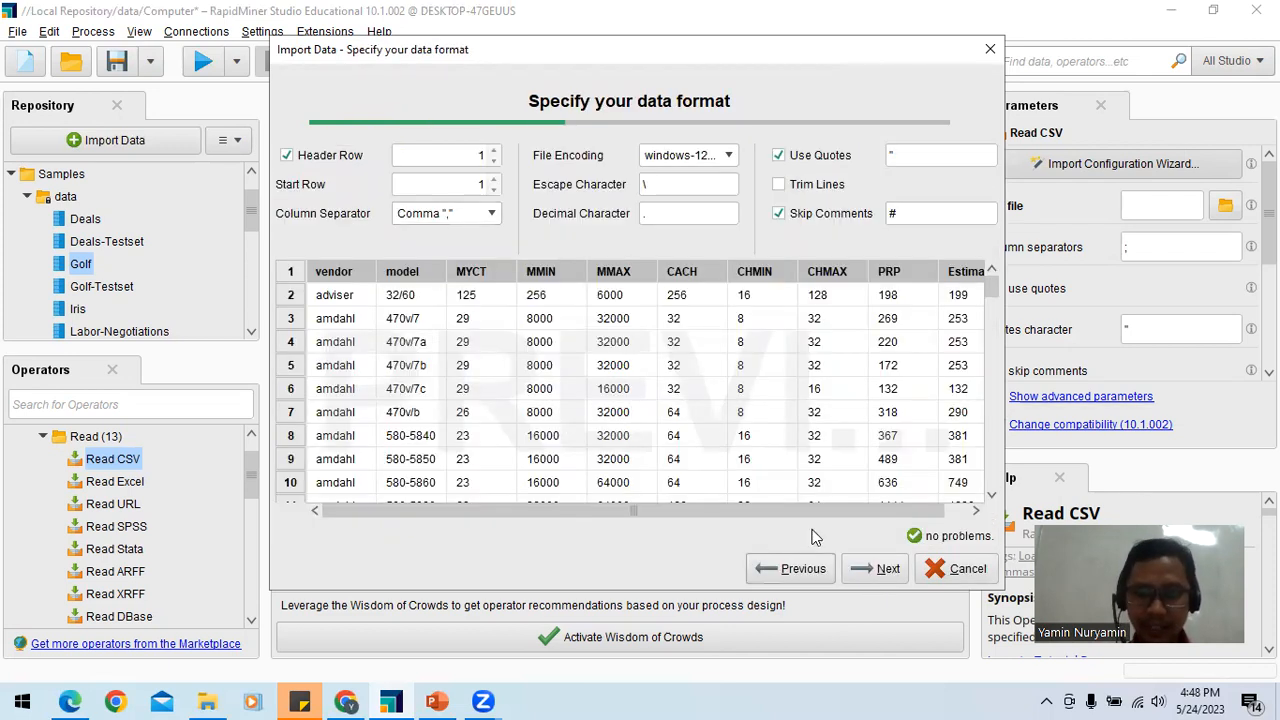
left_click(487, 215)
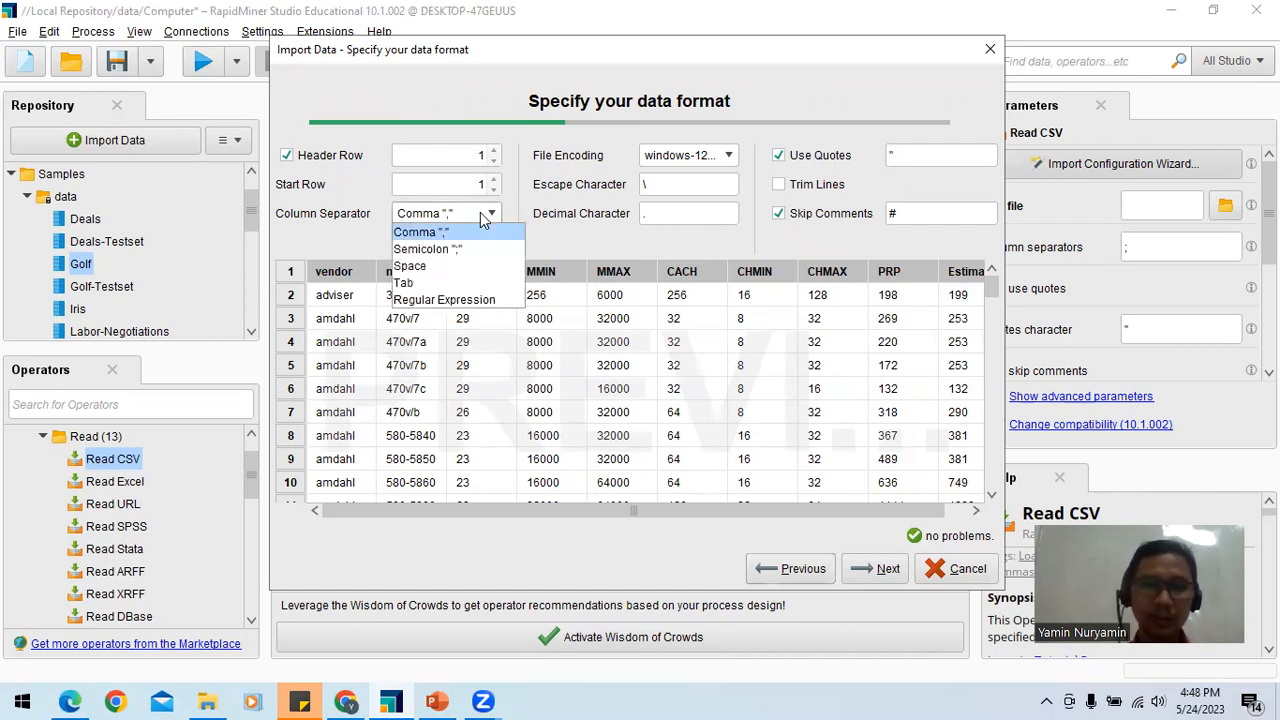
left_click(454, 287)
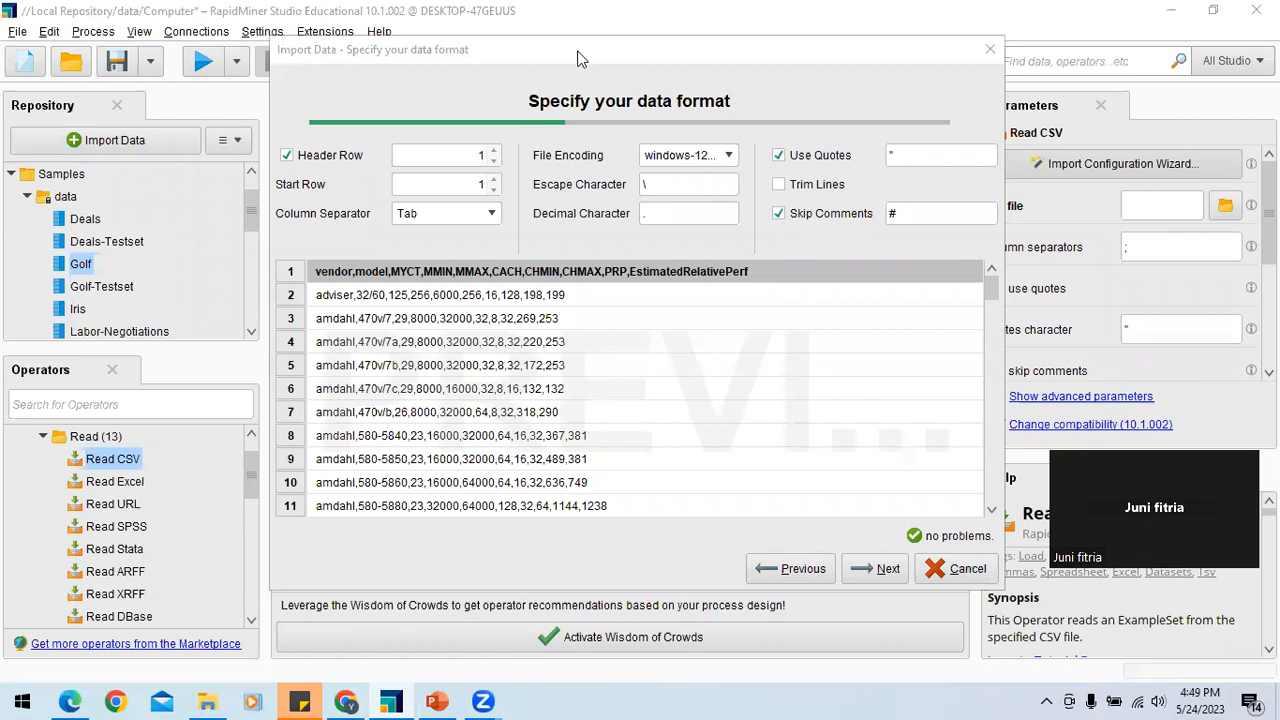
left_click(795, 569)
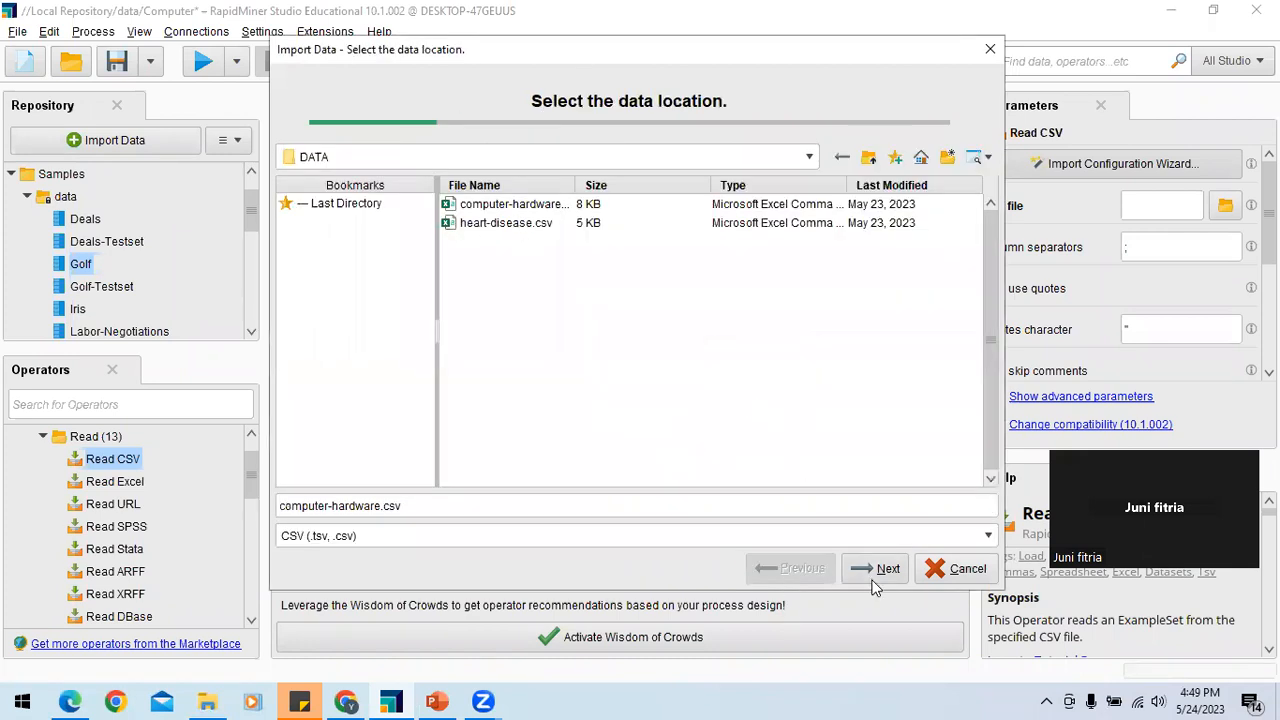
left_click(945, 569)
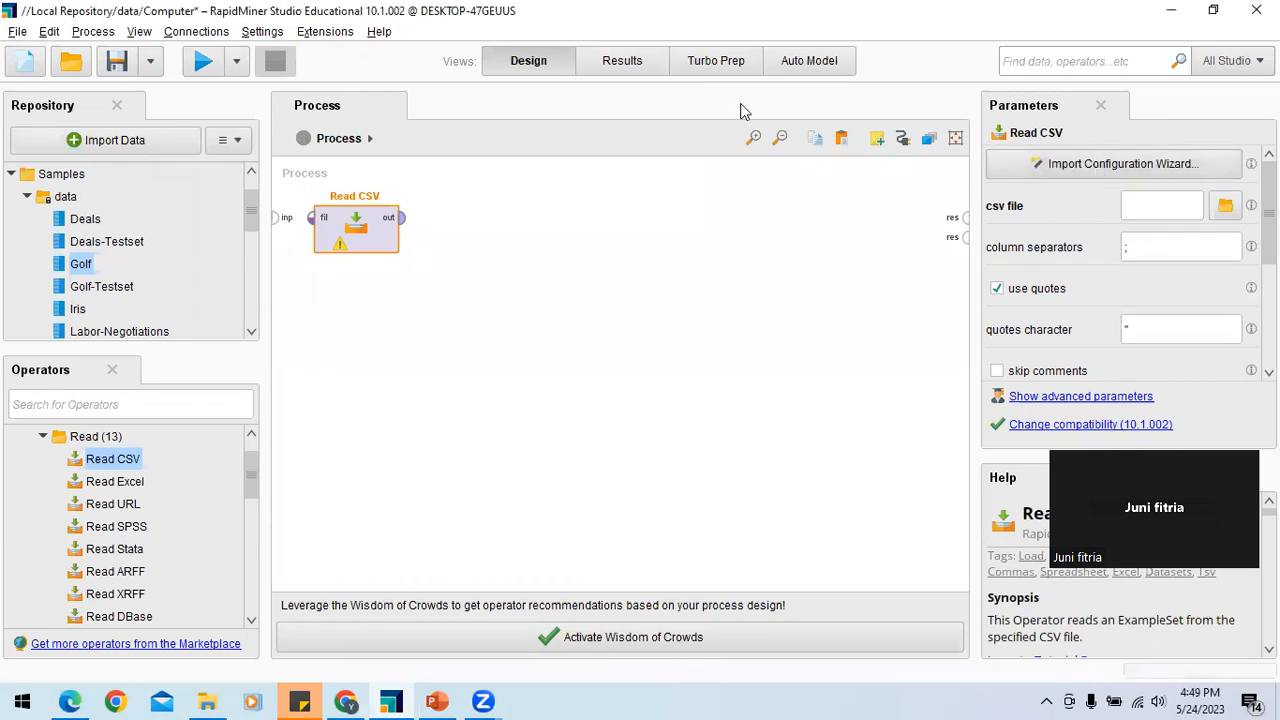
Step: Delete the Read CSV operator from the process and add a fresh Read CSV operator in its place
left_click(1072, 175)
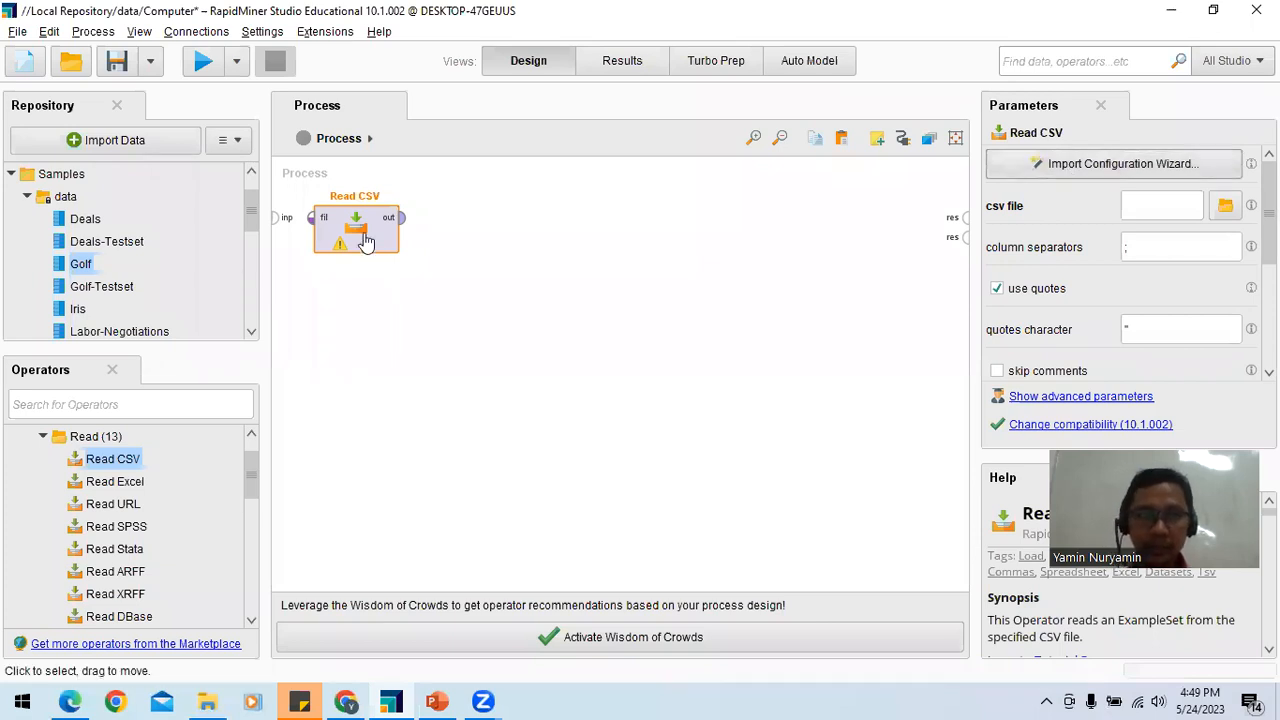
key("Delete")
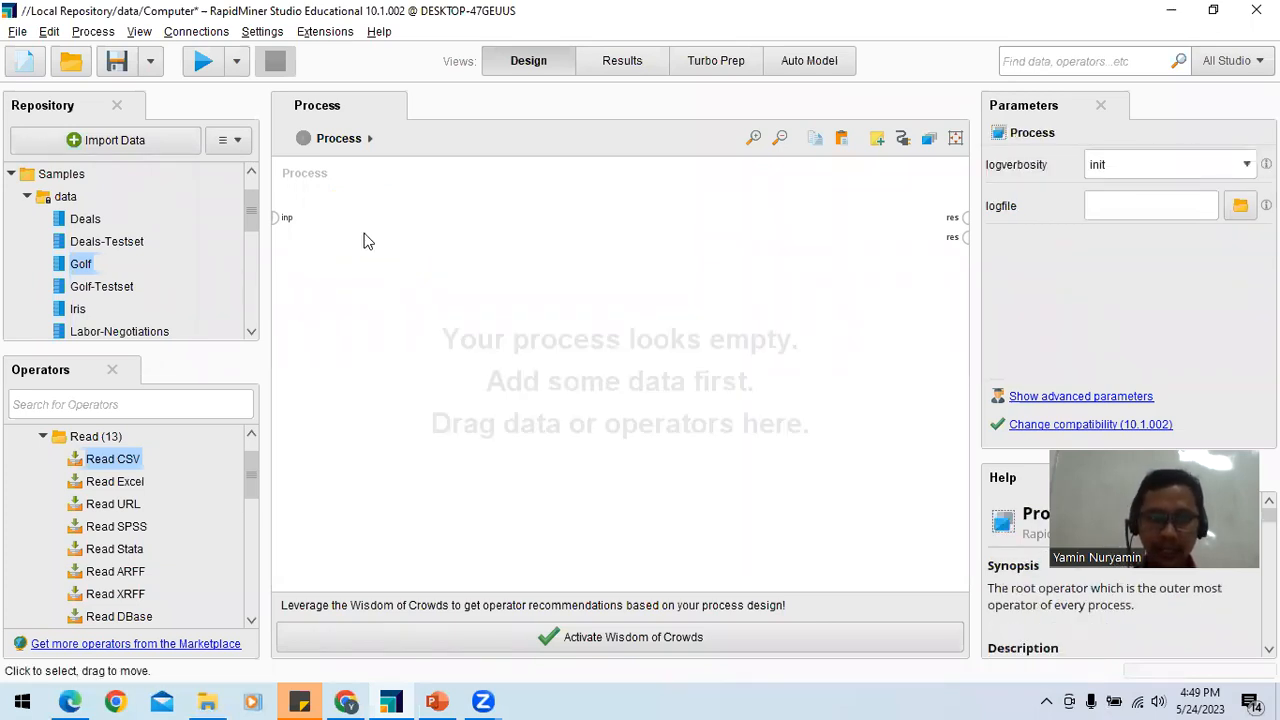
scroll(255, 446, "up", 2)
left_click_drag(128, 503, 355, 228)
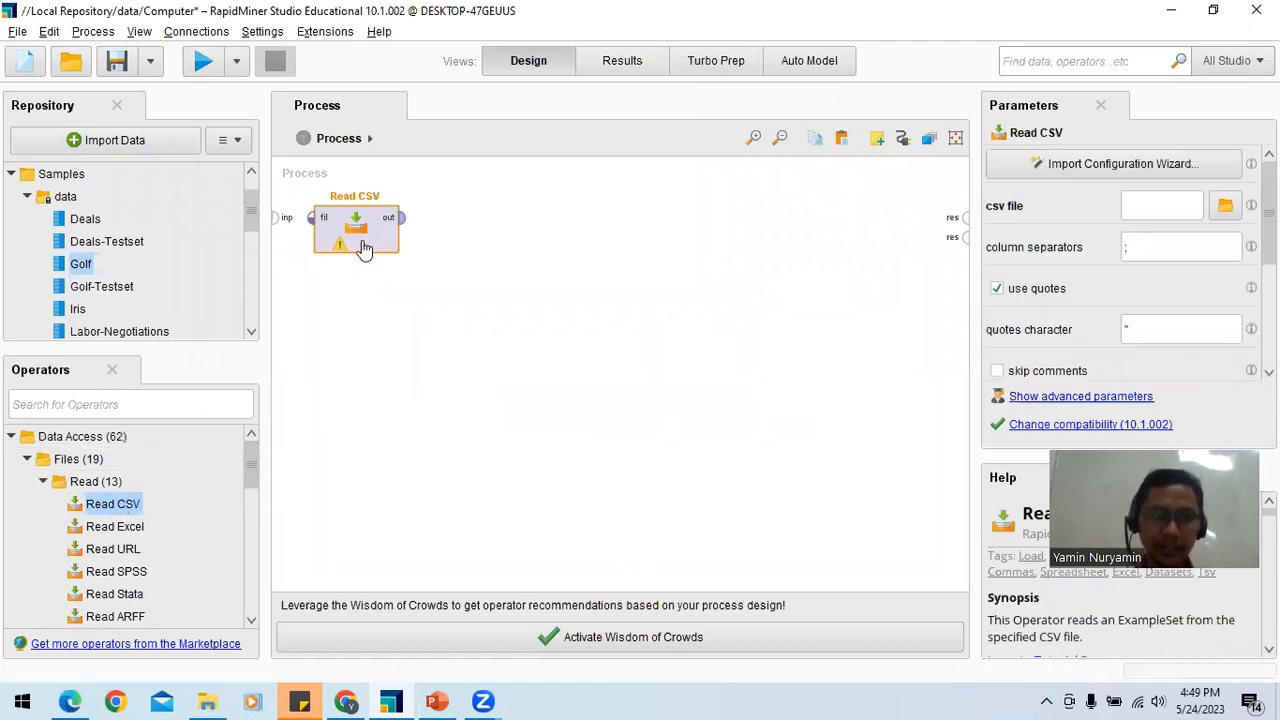
Step: Start the Import Configuration Wizard for Read CSV and browse on New Volume (E:) through DATA, 2023 and BUSSINES INTELEGENSI to its DATA folder
left_click(1035, 166)
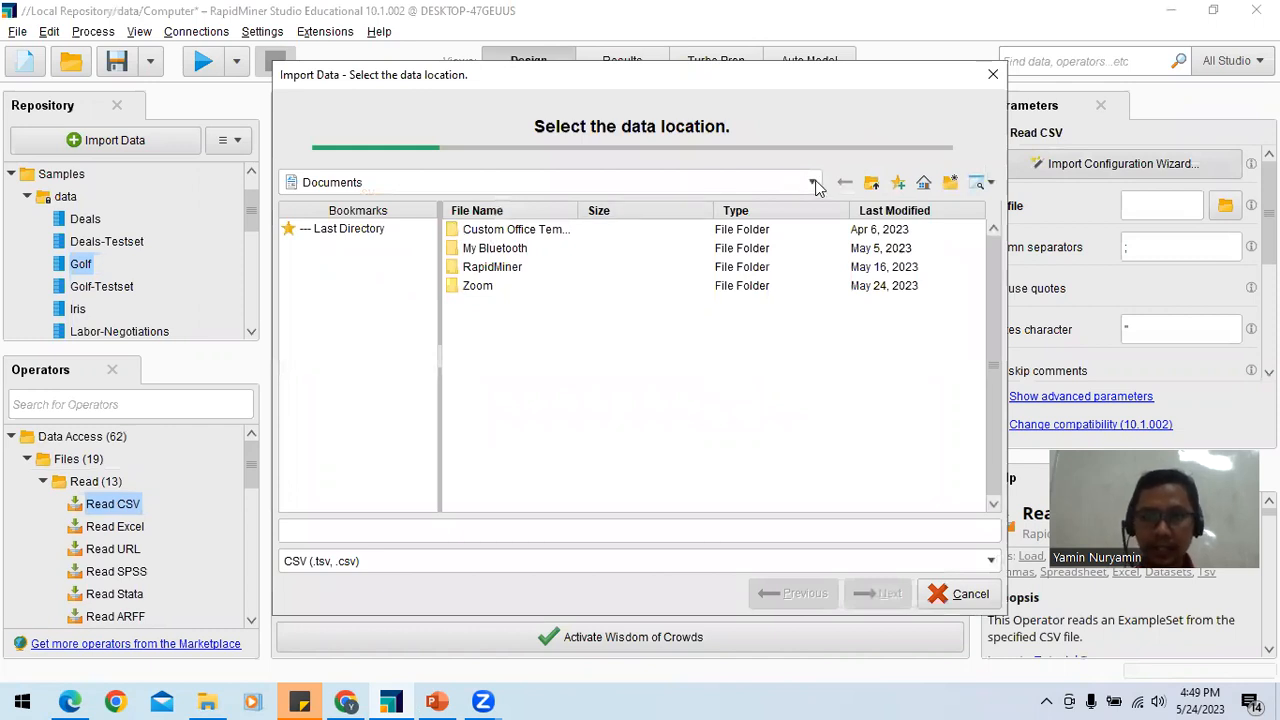
left_click(812, 182)
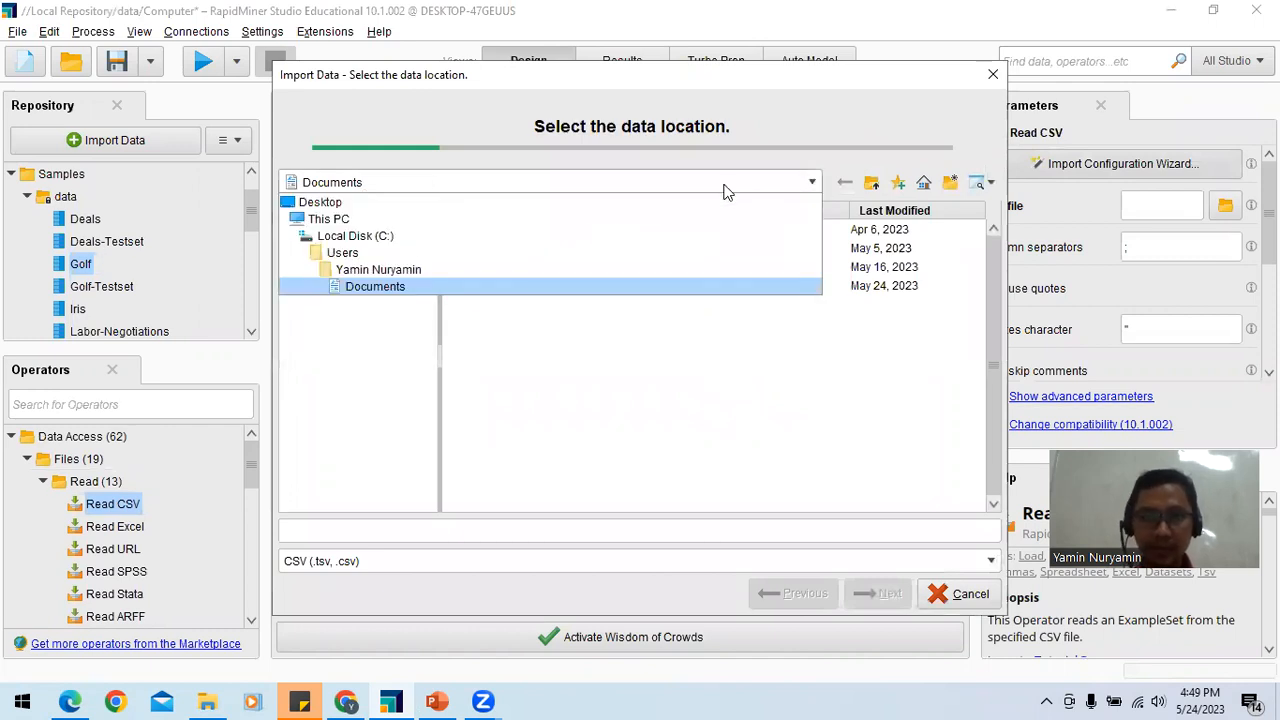
left_click(398, 219)
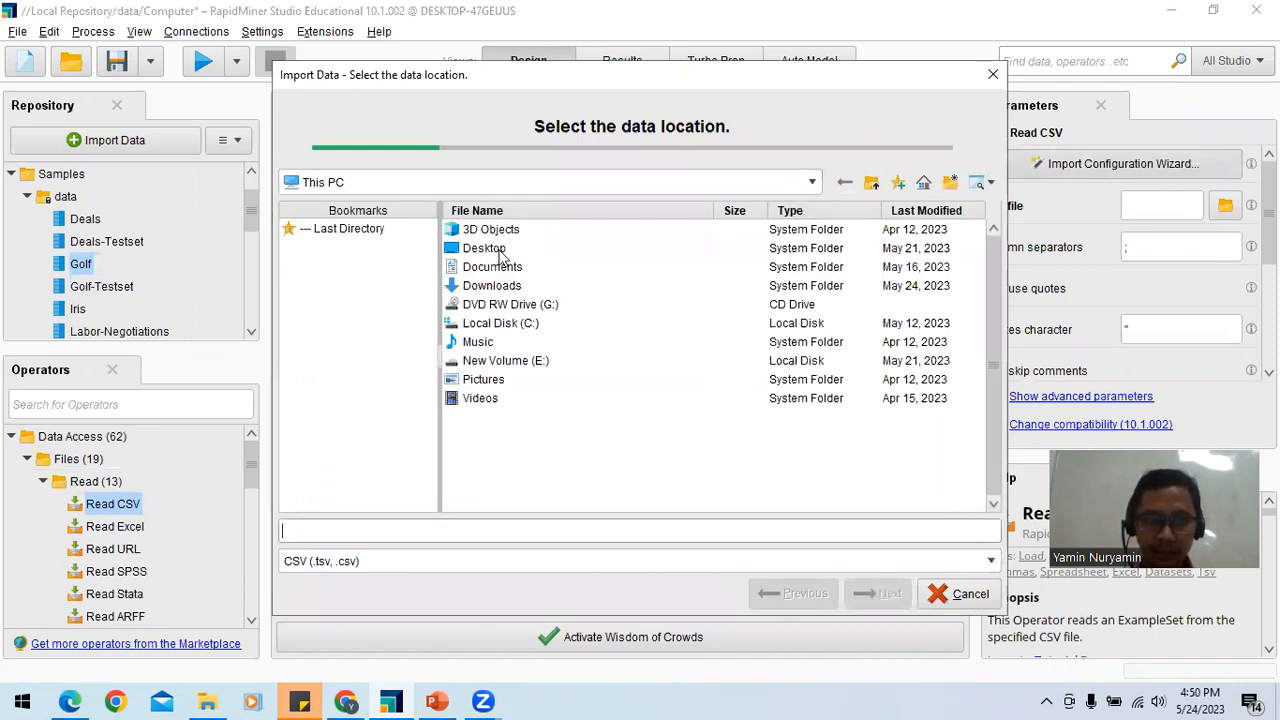
double_click(512, 362)
left_click(495, 249)
double_click(495, 249)
left_click(495, 249)
double_click(495, 249)
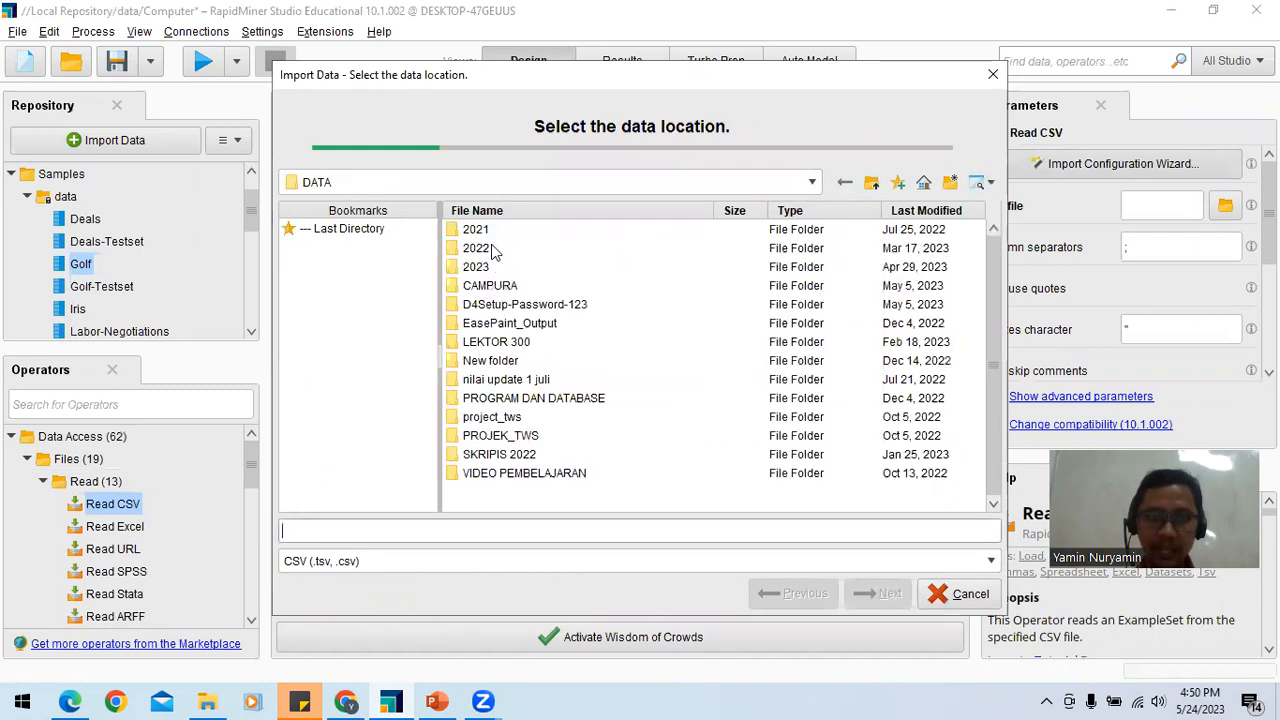
double_click(488, 268)
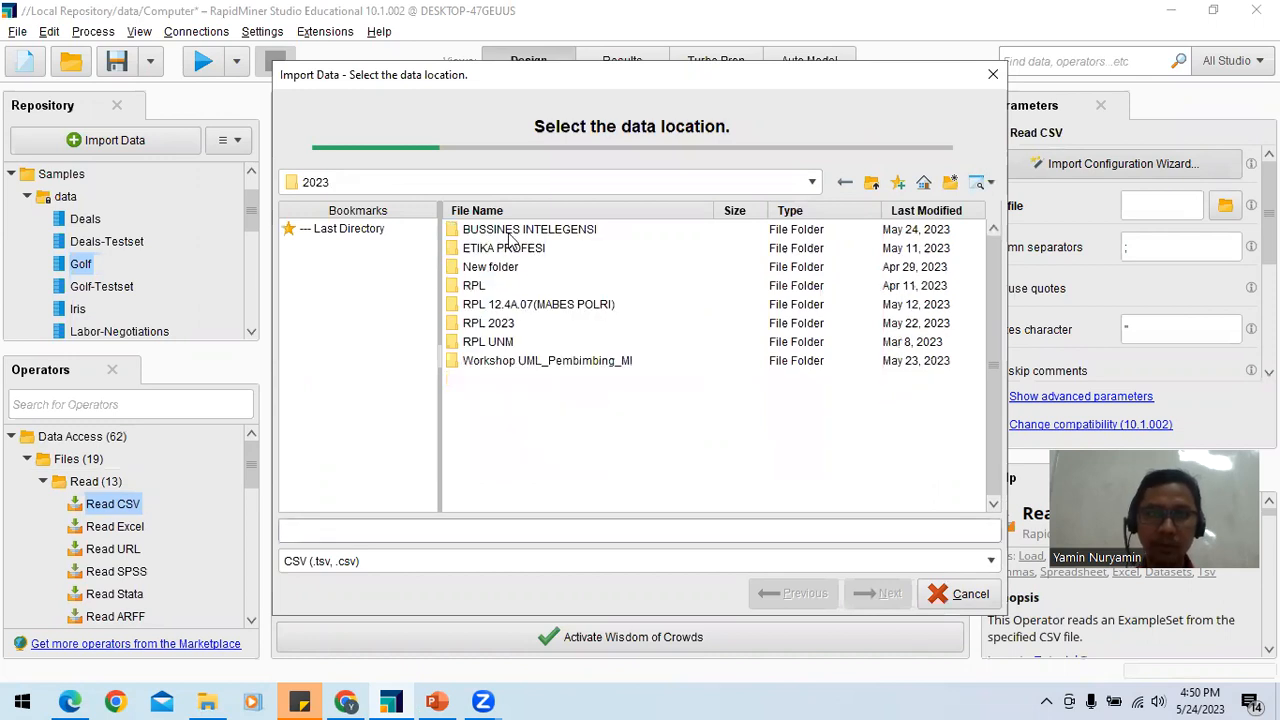
left_click(508, 236)
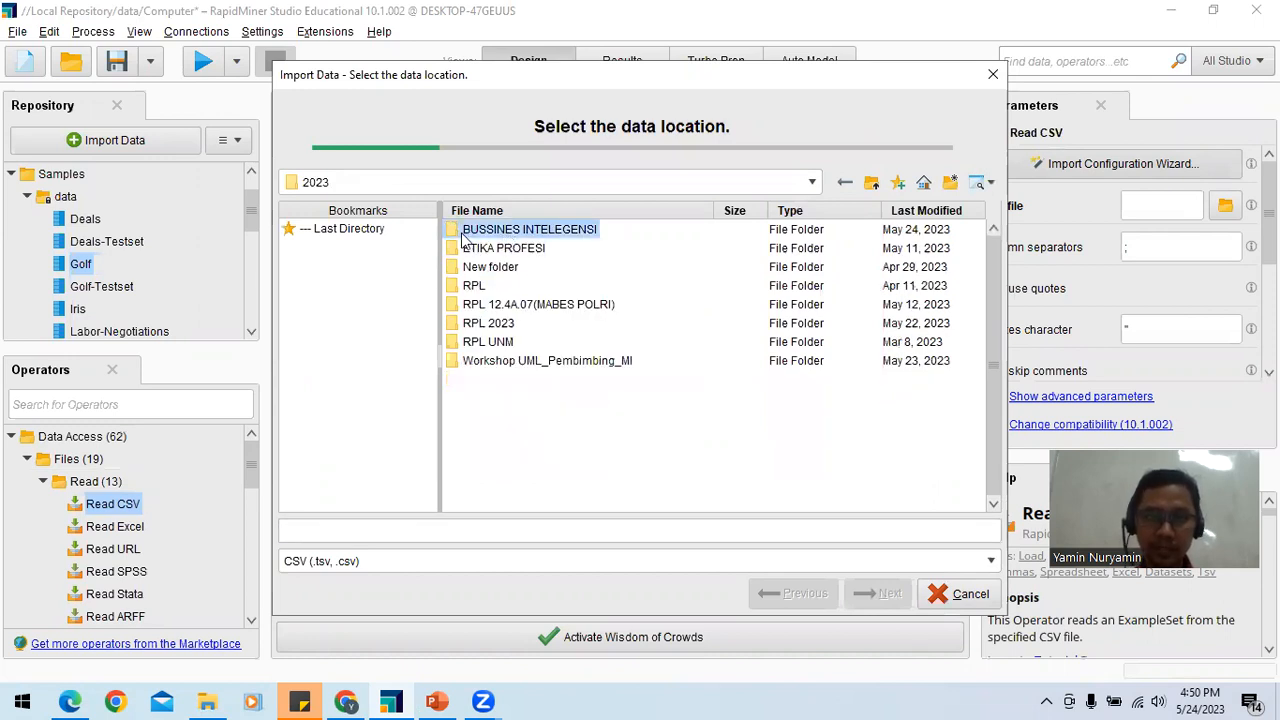
double_click(460, 233)
double_click(470, 249)
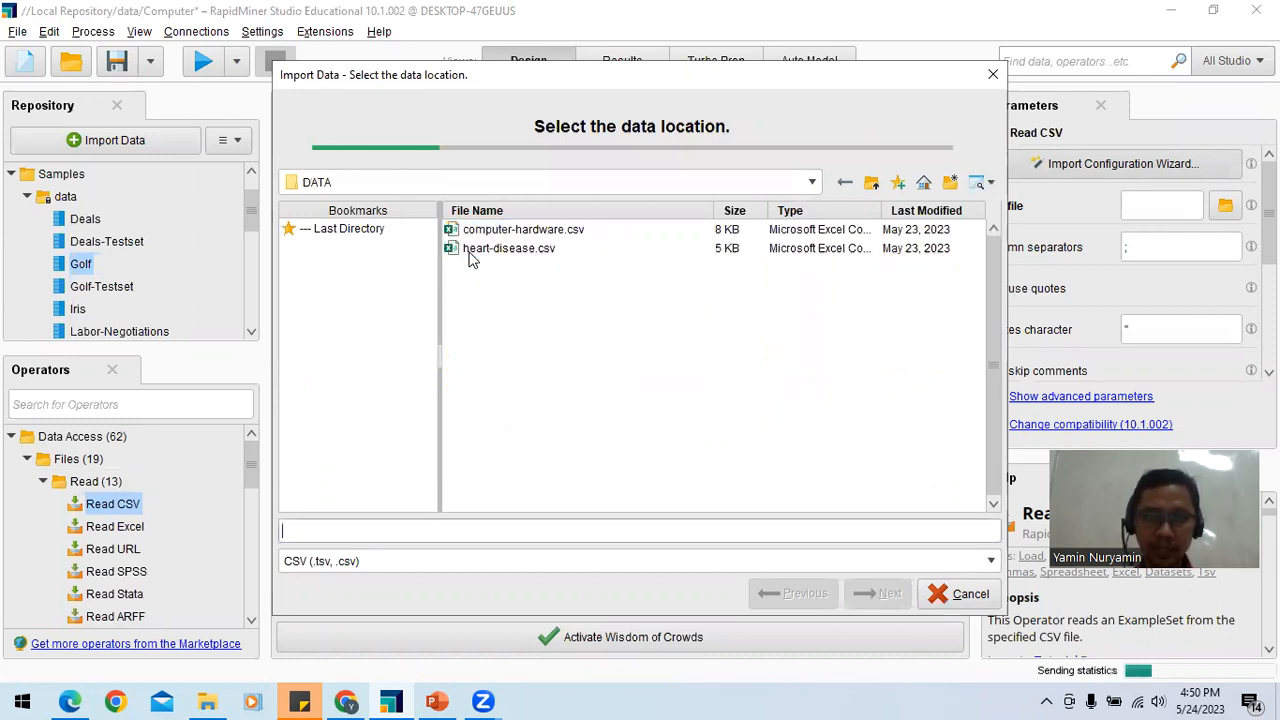
Step: Choose computer-hardware.csv as the source file and proceed to specifying its data format
left_click(470, 249)
left_click(480, 234)
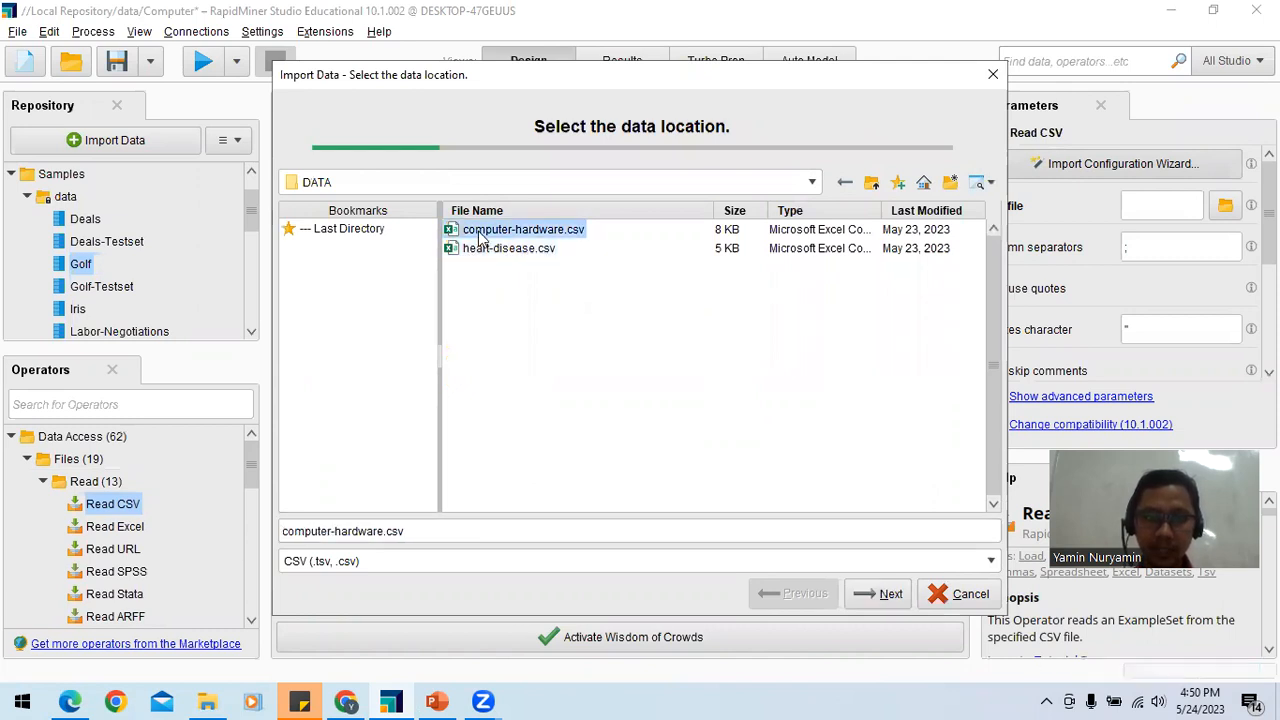
left_click(868, 596)
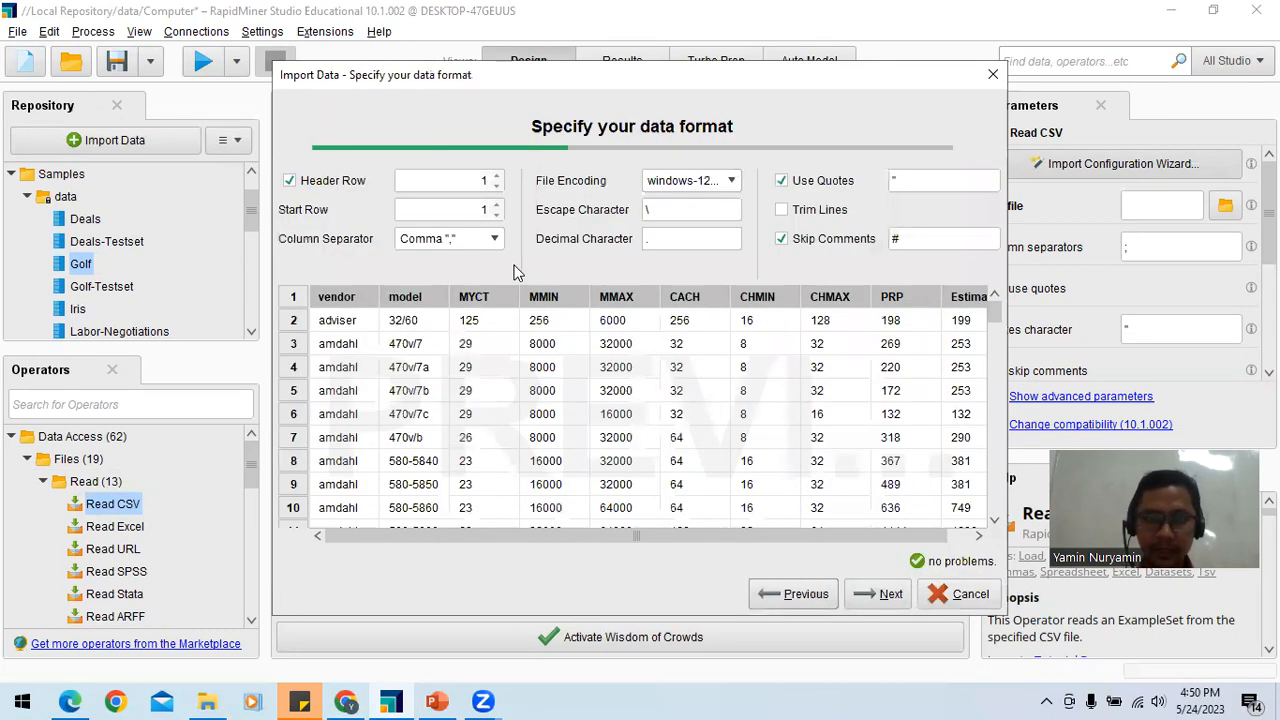
Step: Try Space as the column separator in the data format preview and return the separator to Comma
left_click(494, 242)
left_click(491, 247)
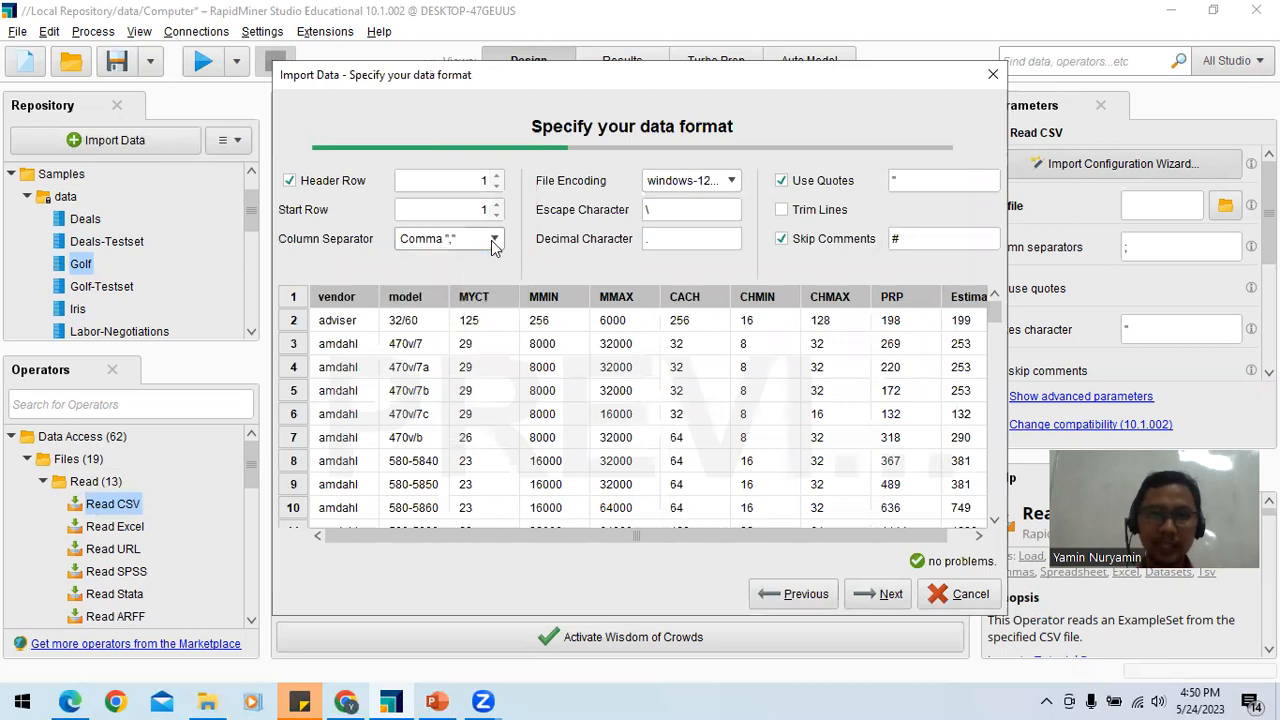
left_click_drag(640, 83, 619, 79)
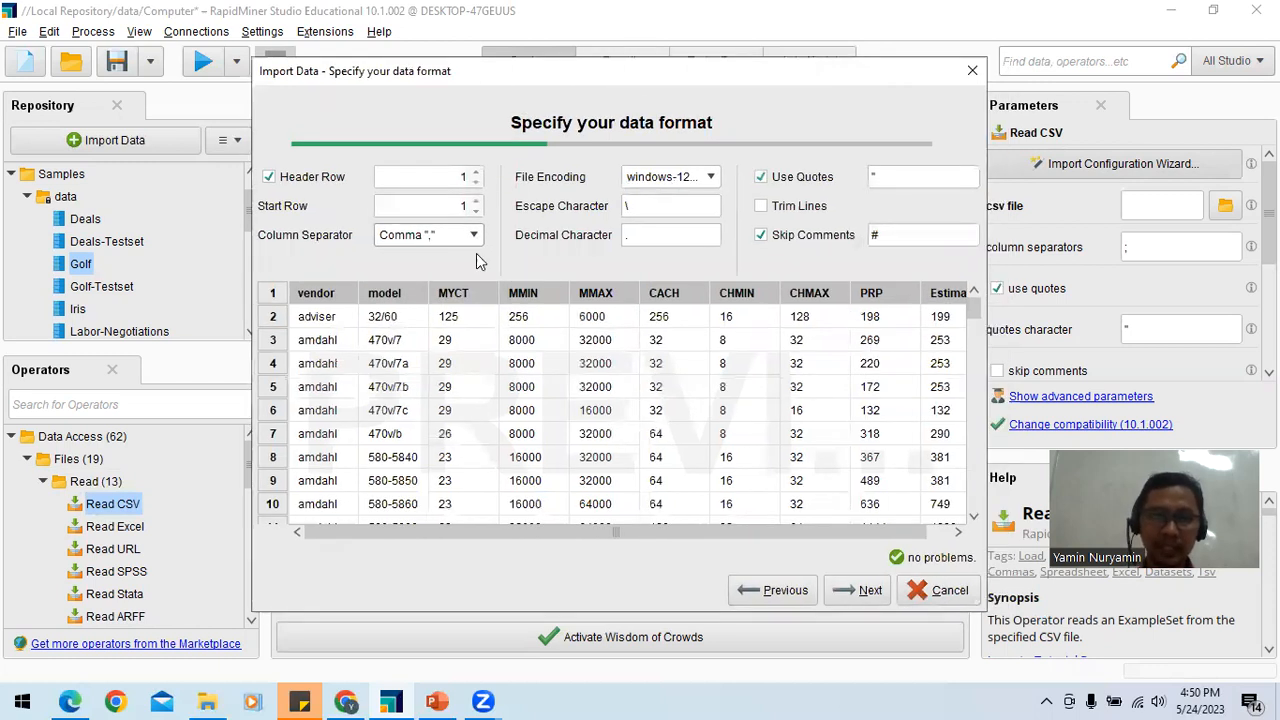
left_click(476, 237)
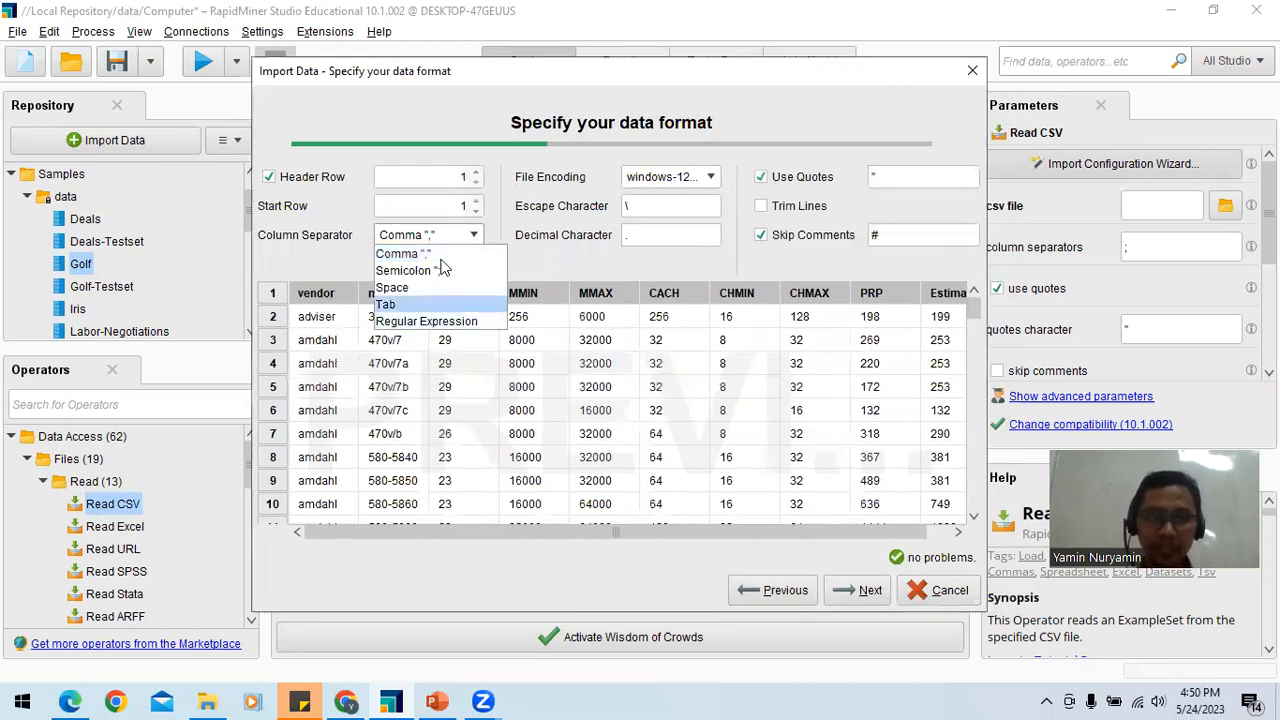
left_click(431, 289)
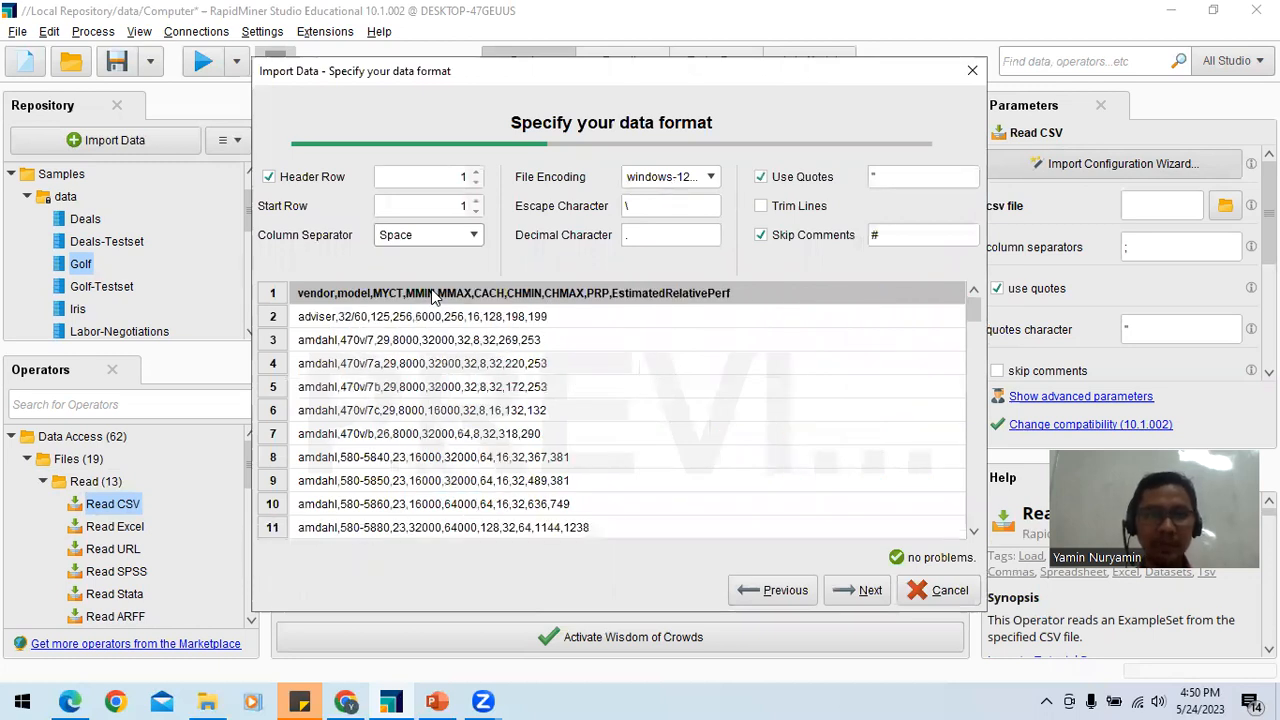
left_click(476, 236)
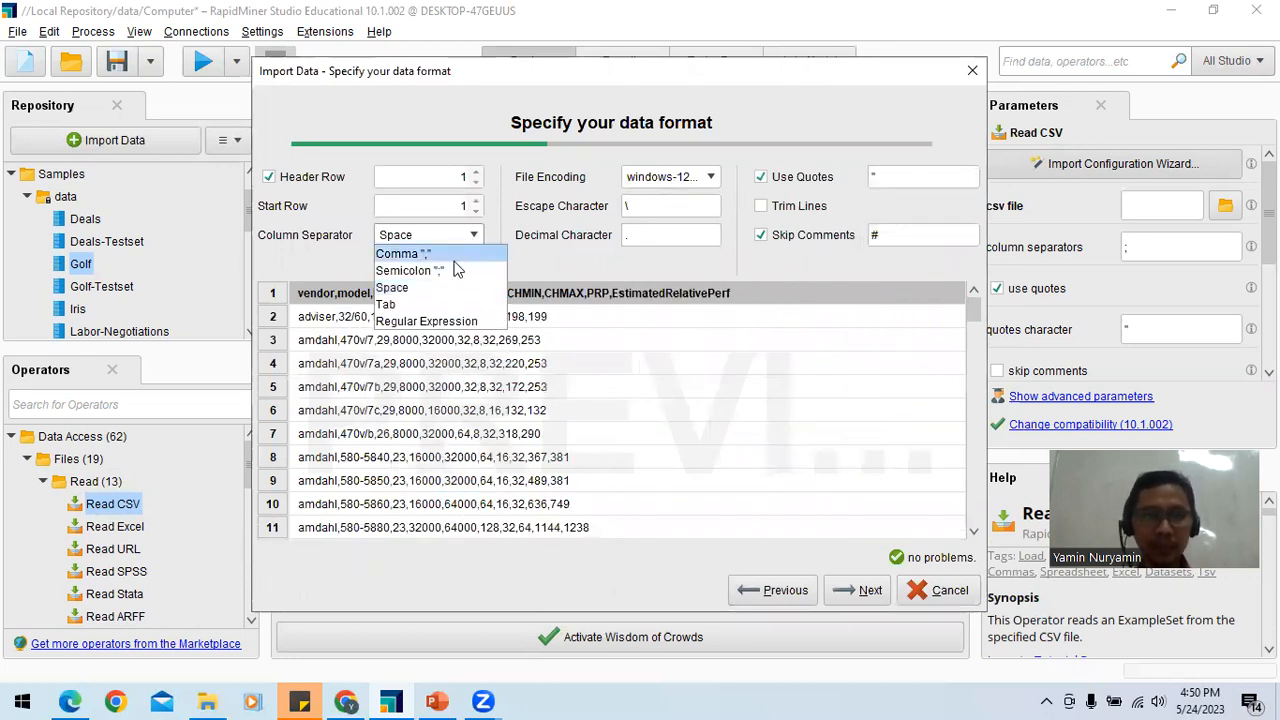
left_click(420, 254)
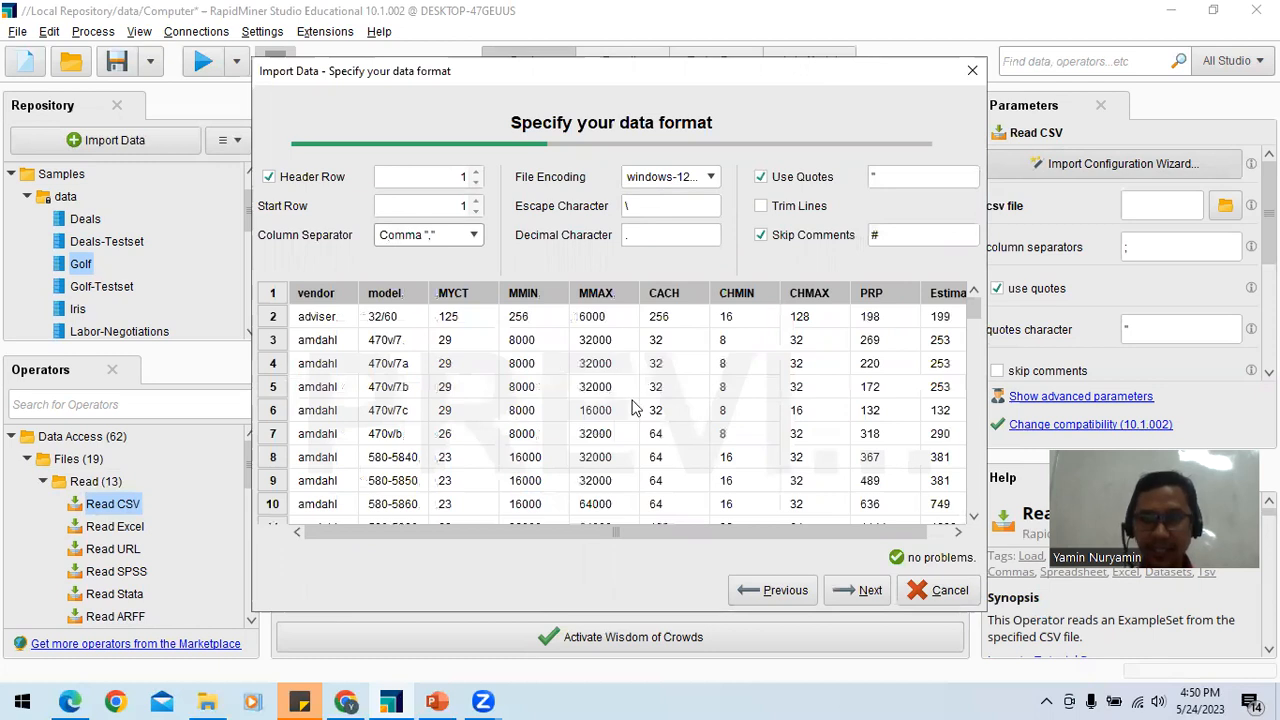
Step: Proceed to formatting the columns, try polynominal as the CACH column's type and return it to integer
left_click(862, 592)
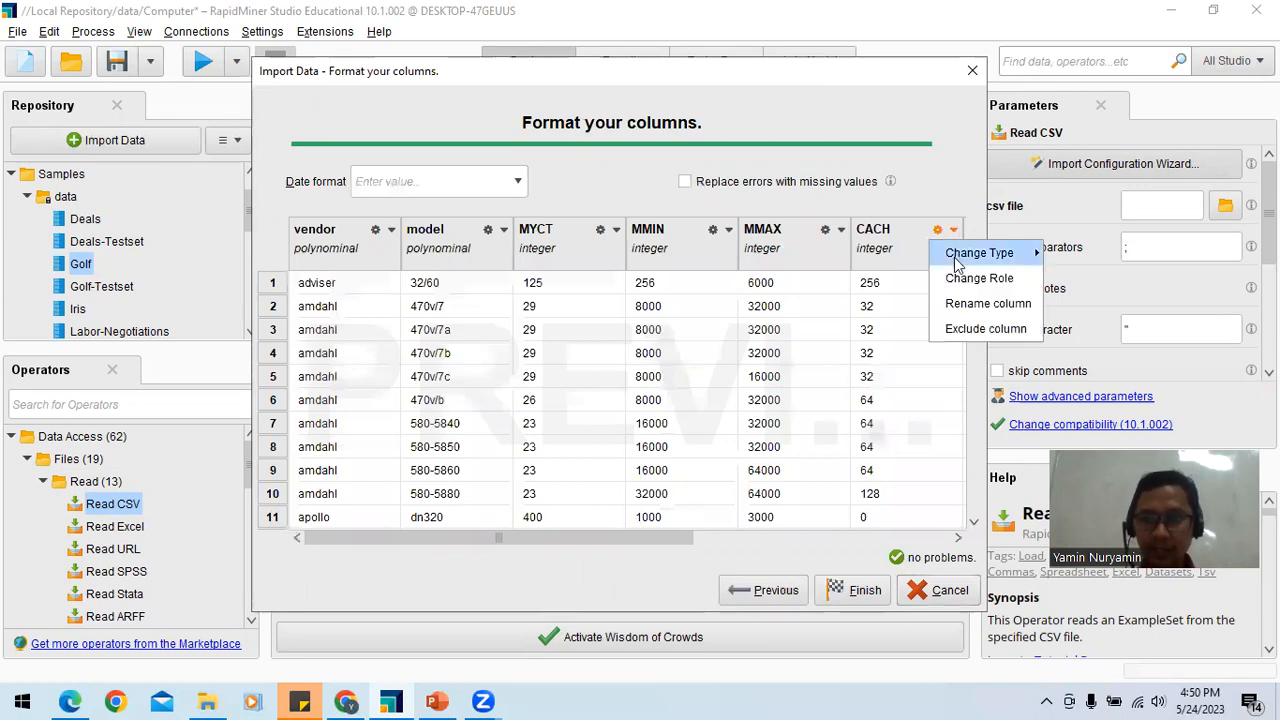
mouse_move(960, 258)
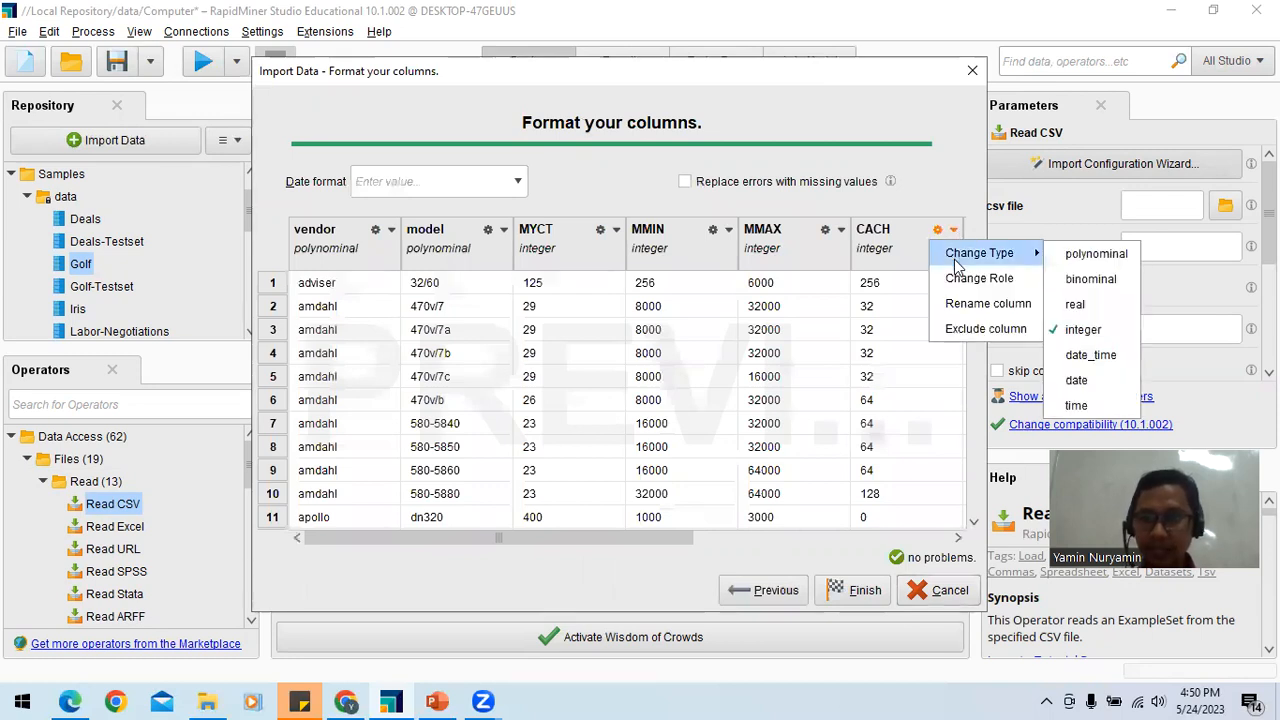
left_click(1066, 255)
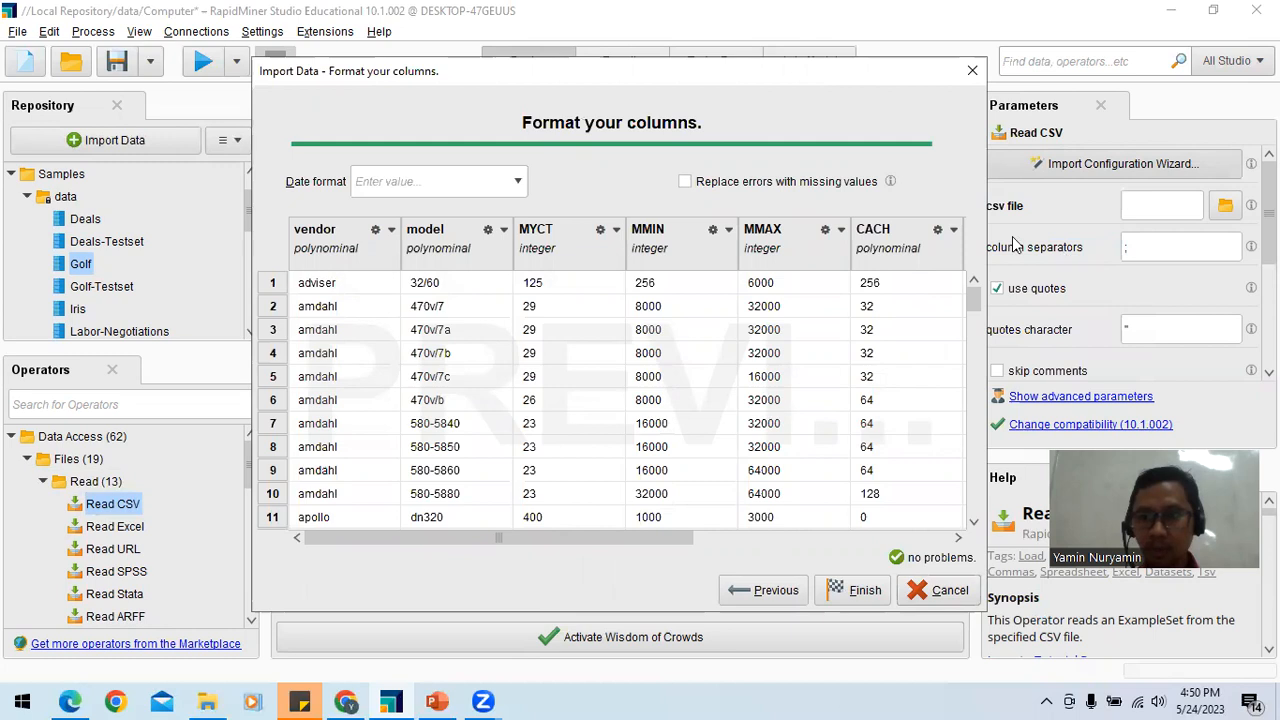
left_click(953, 232)
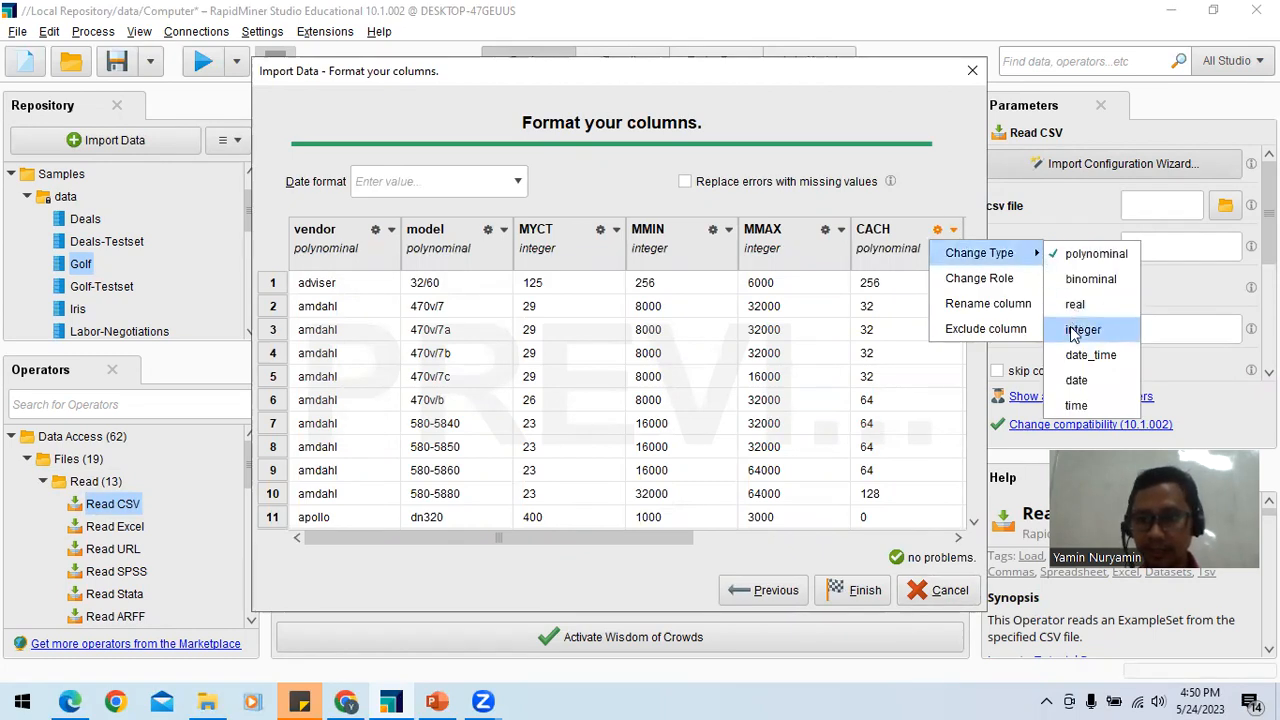
left_click(1074, 330)
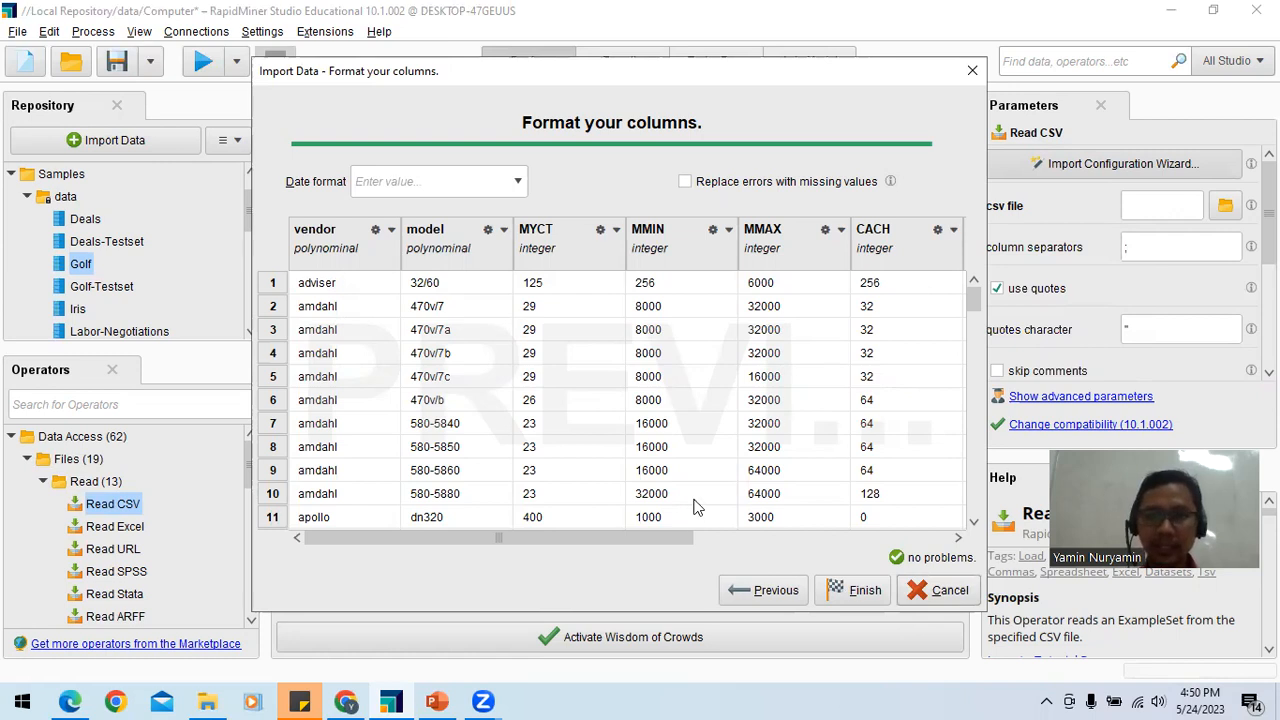
Step: Change the CACH column's type to polynominal and finish the import configuration
left_click_drag(651, 540, 540, 540)
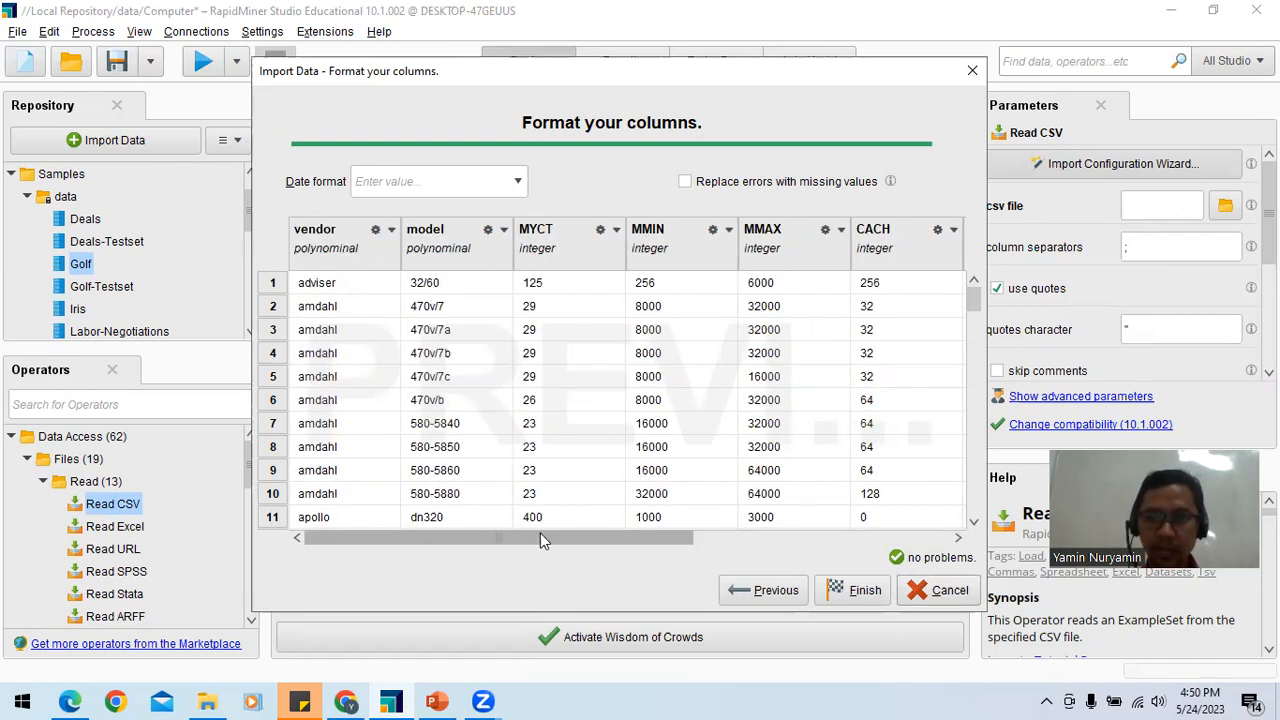
left_click(955, 231)
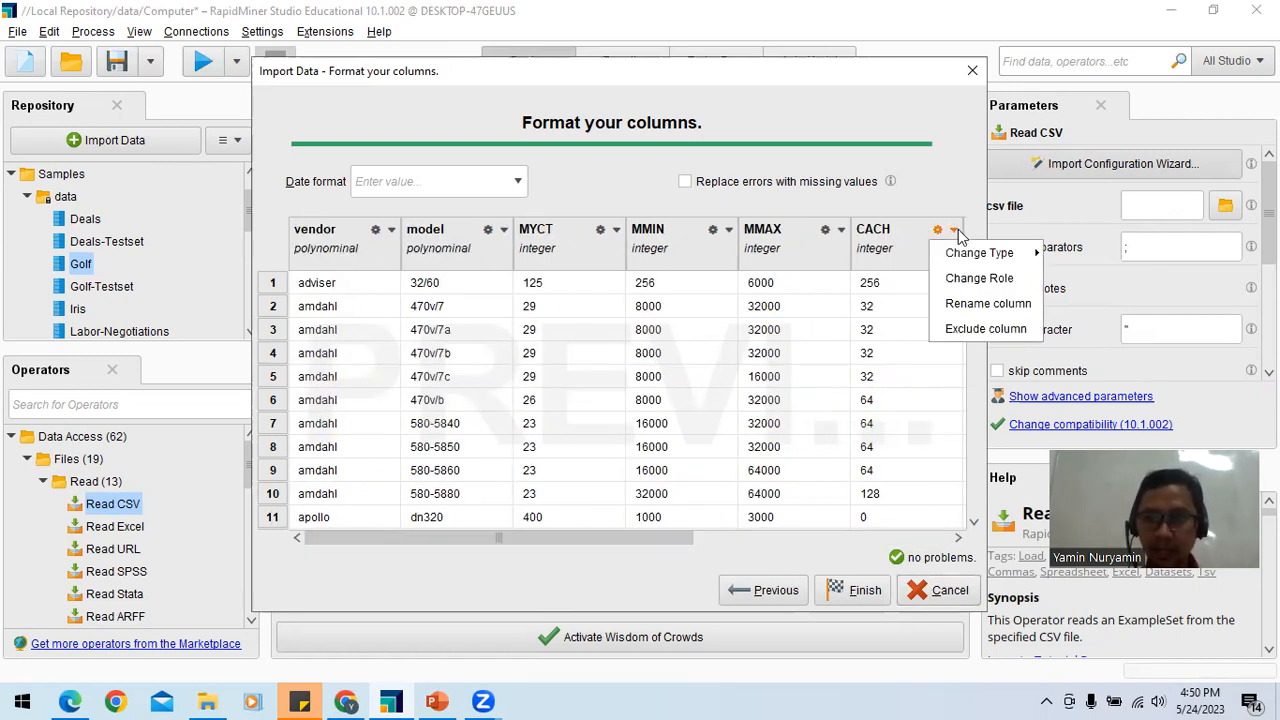
mouse_move(958, 252)
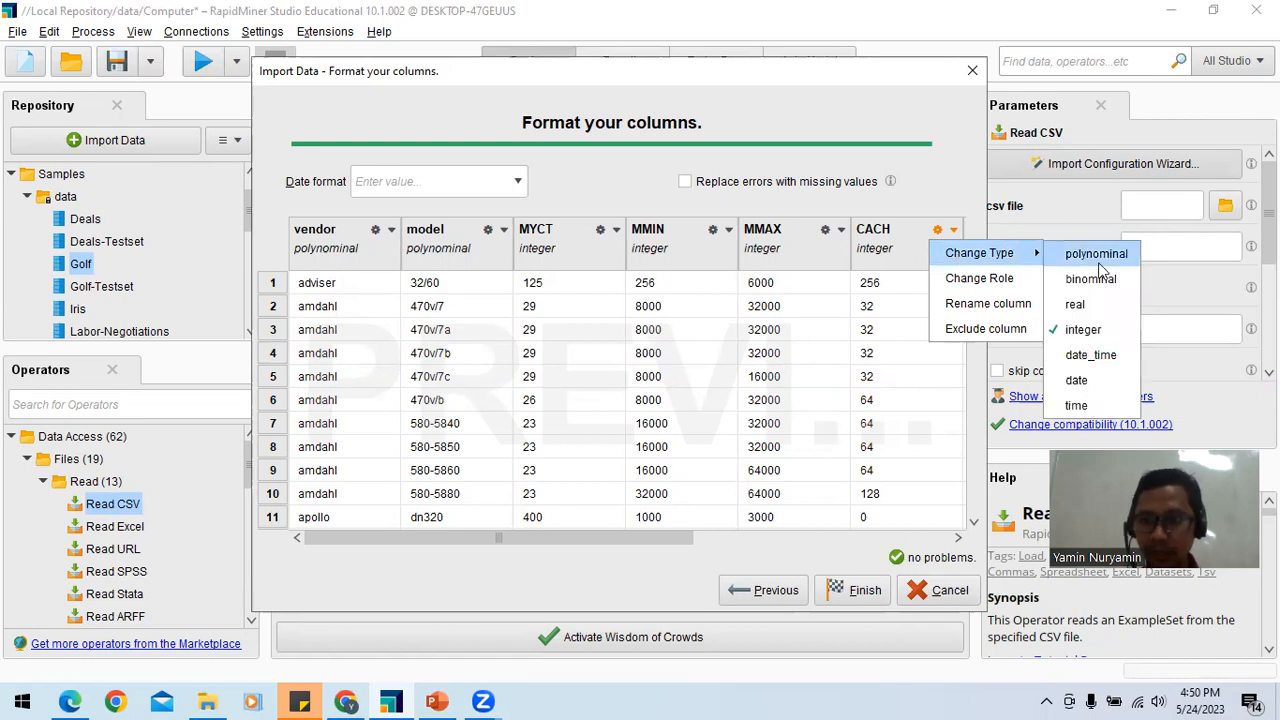
left_click(1099, 262)
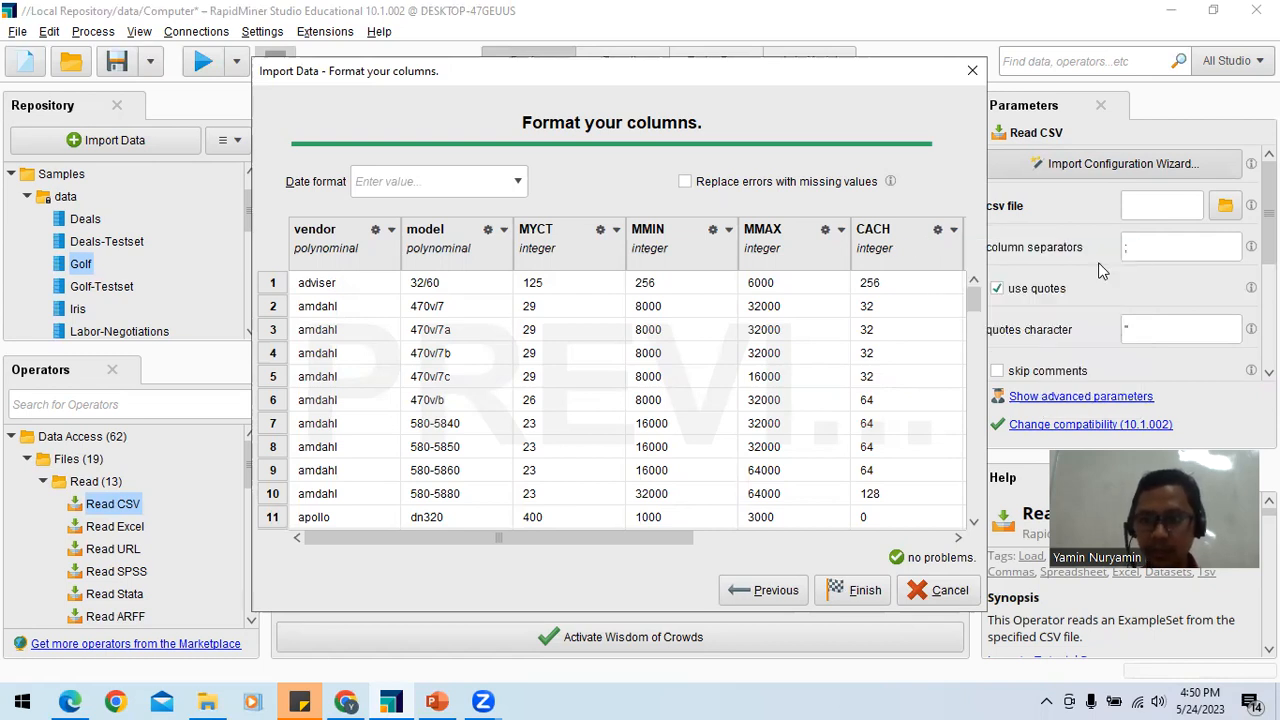
left_click(863, 591)
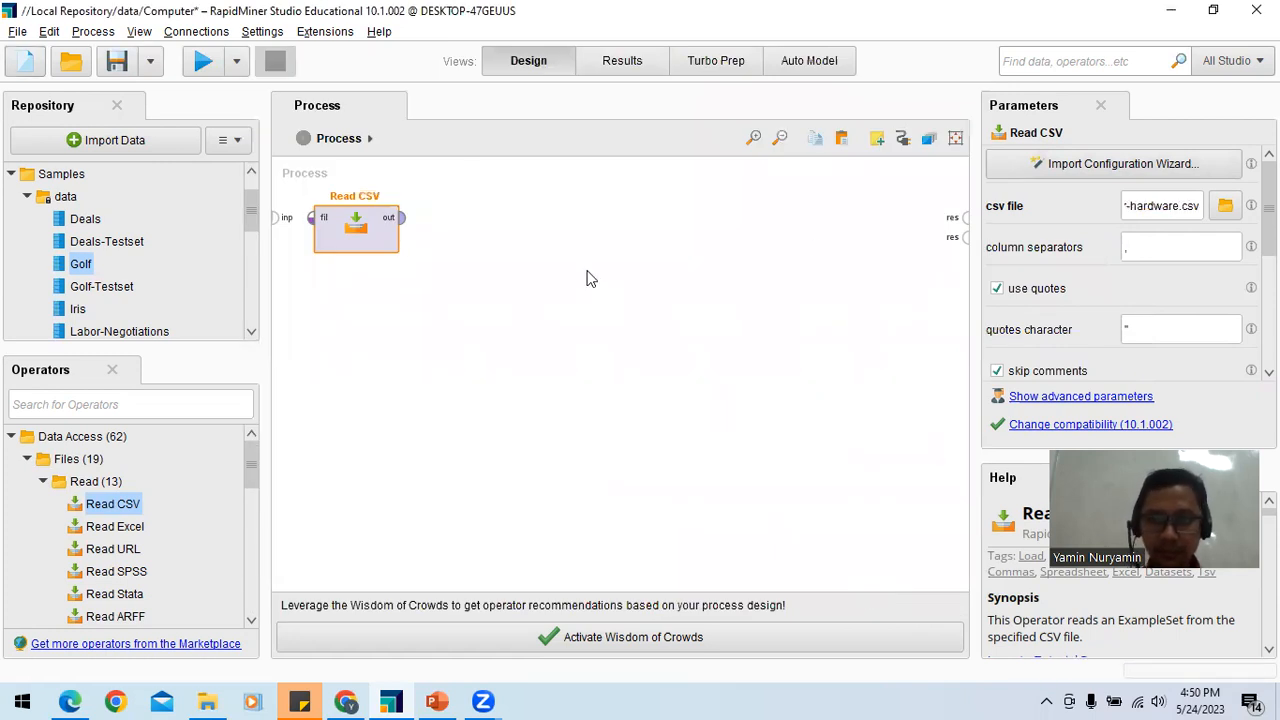
Step: Connect the Read CSV output to the first result port and run the process to view the imported data
left_click(404, 220)
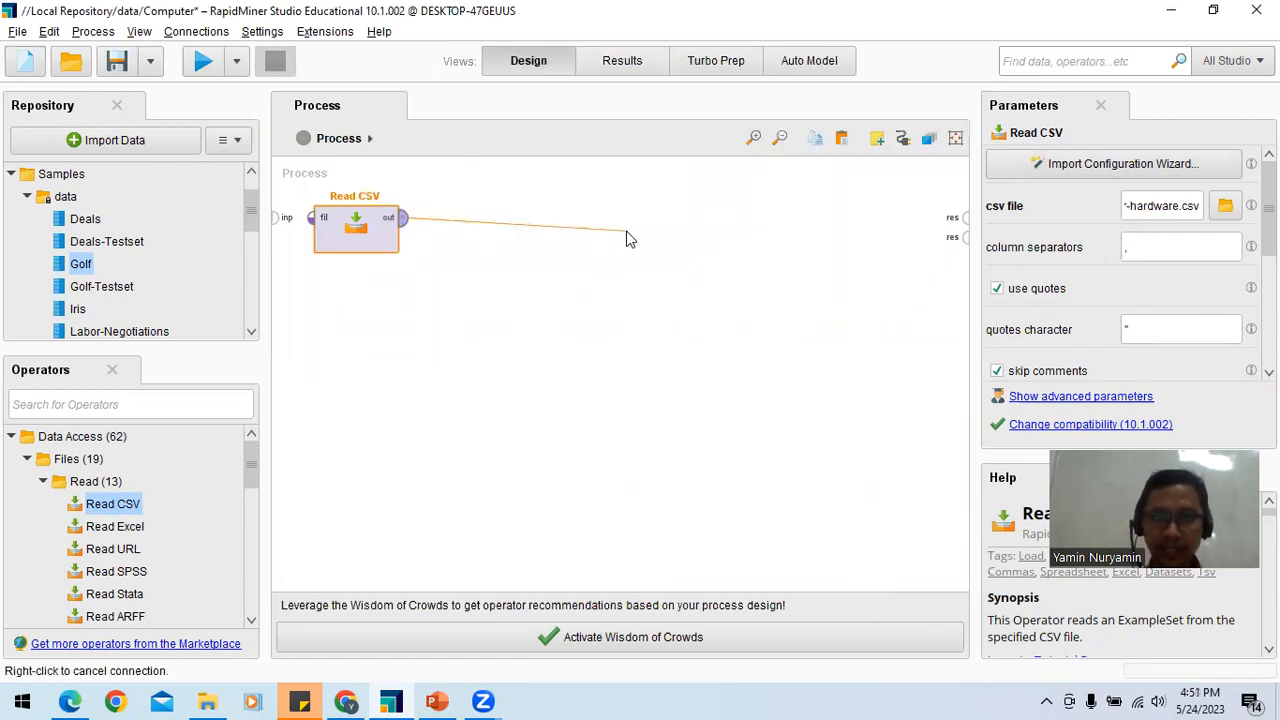
left_click(967, 218)
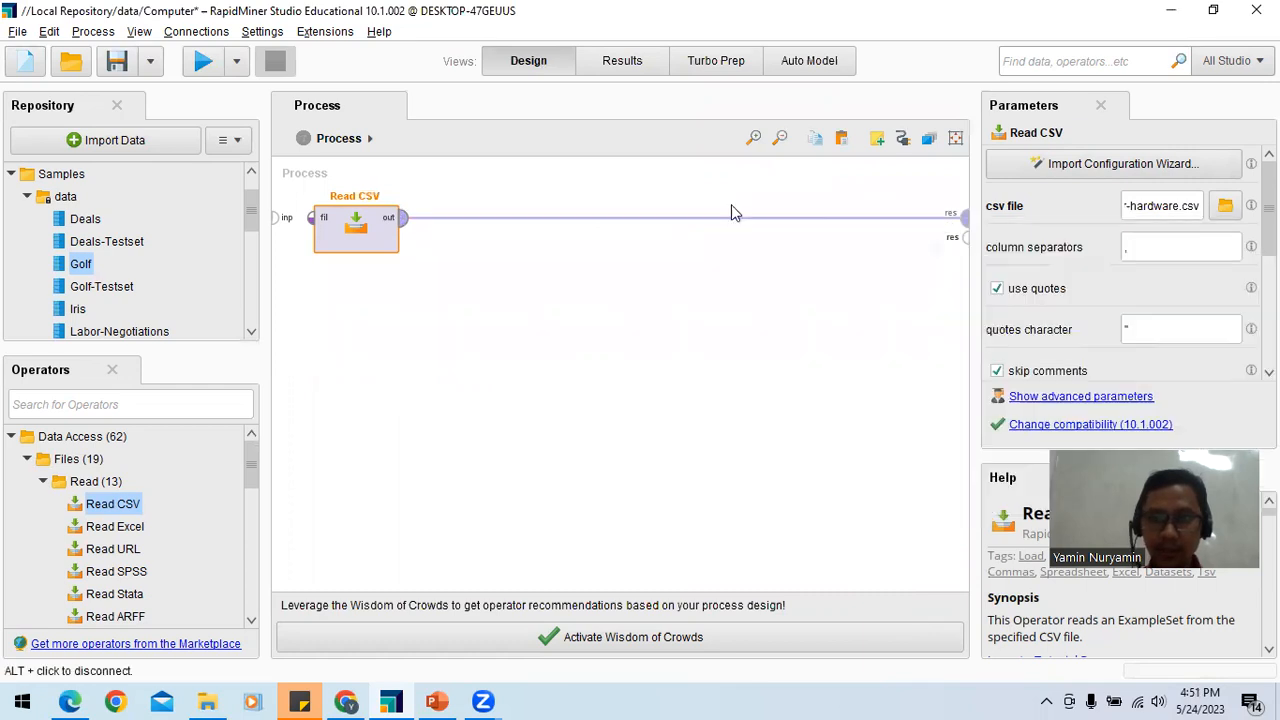
left_click(204, 63)
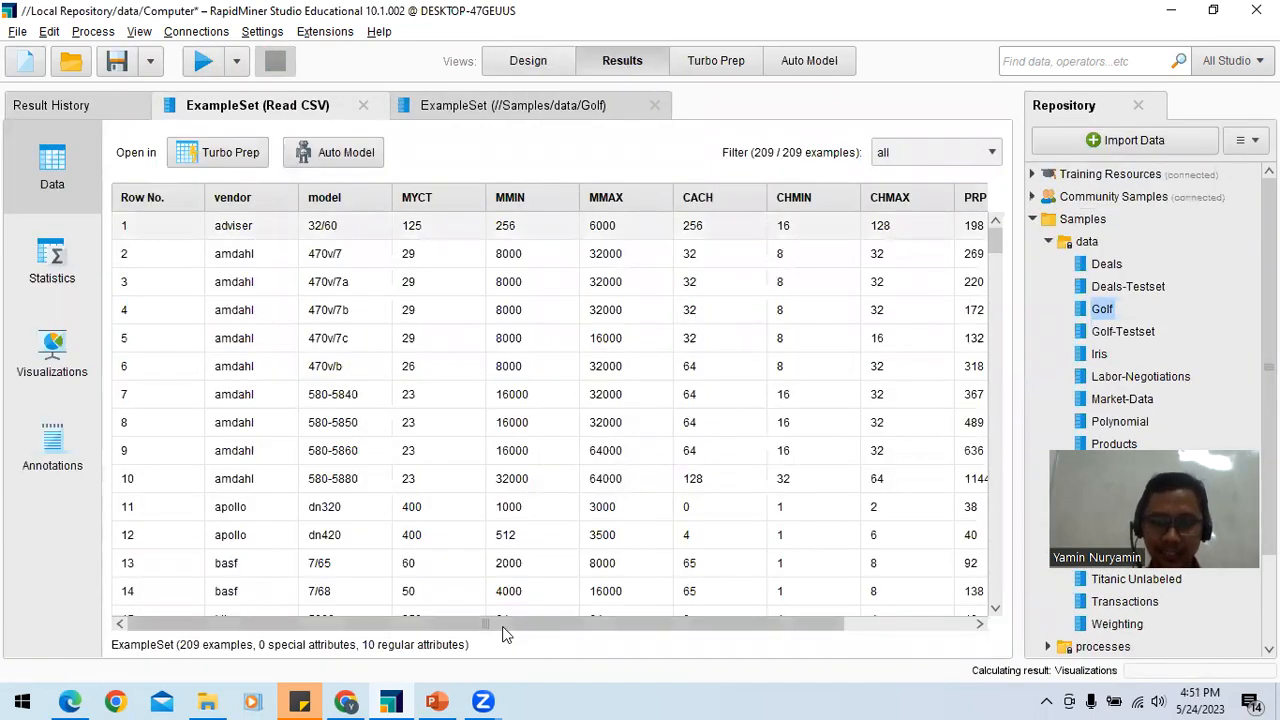
left_click_drag(797, 640, 791, 624)
left_click_drag(707, 622, 469, 630)
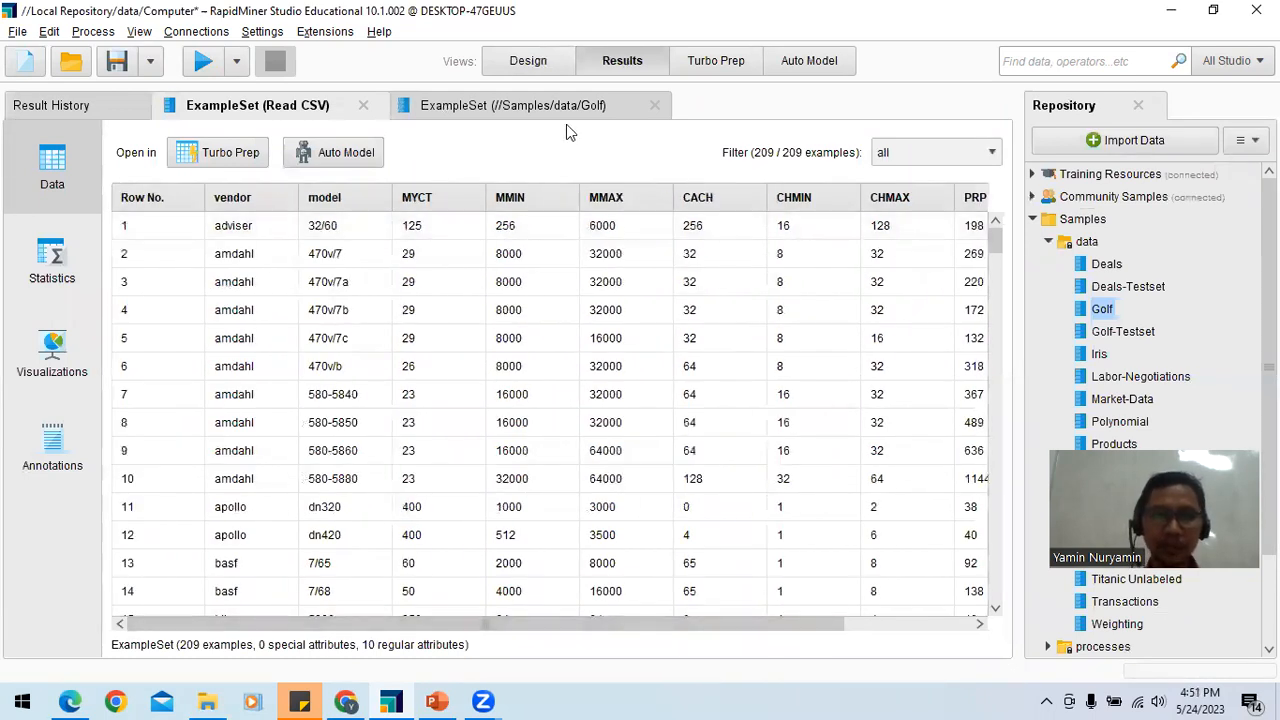
Step: Remove the connection from Read CSV to the result port in the design and add a Numerical to Polynominal operator beside Read CSV
left_click(530, 61)
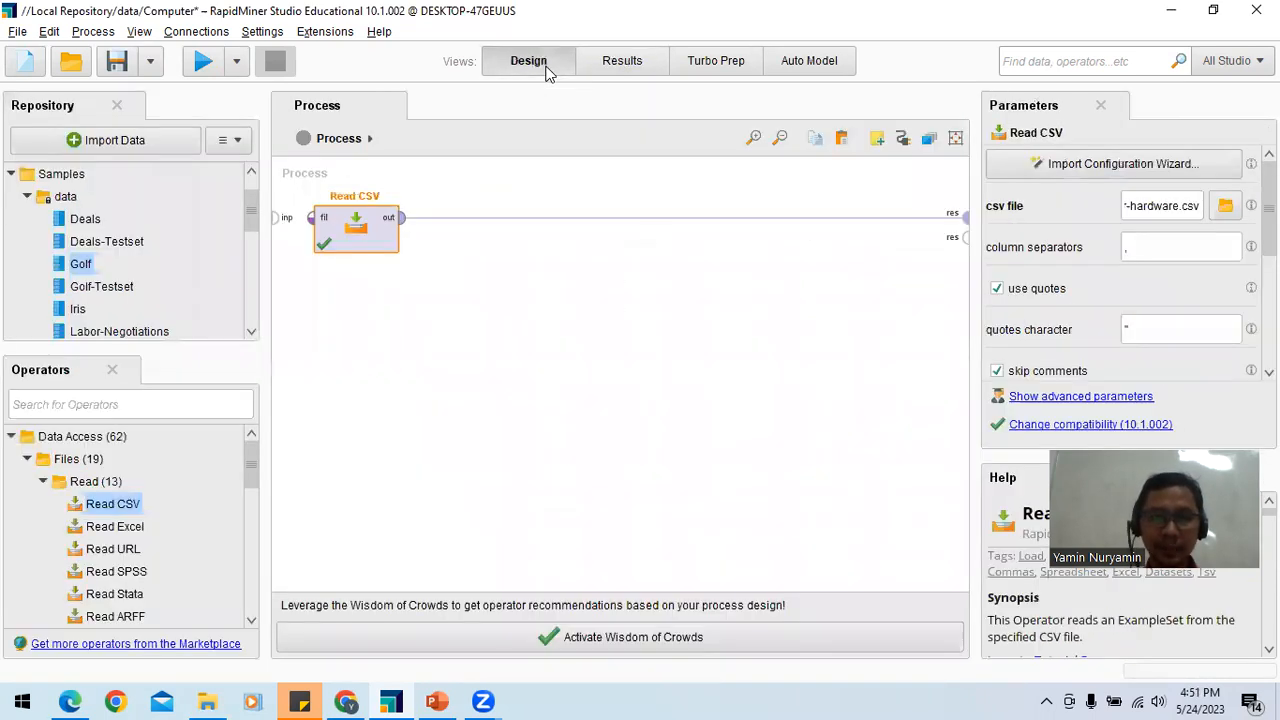
left_click(681, 218)
left_click(130, 405)
type("pol")
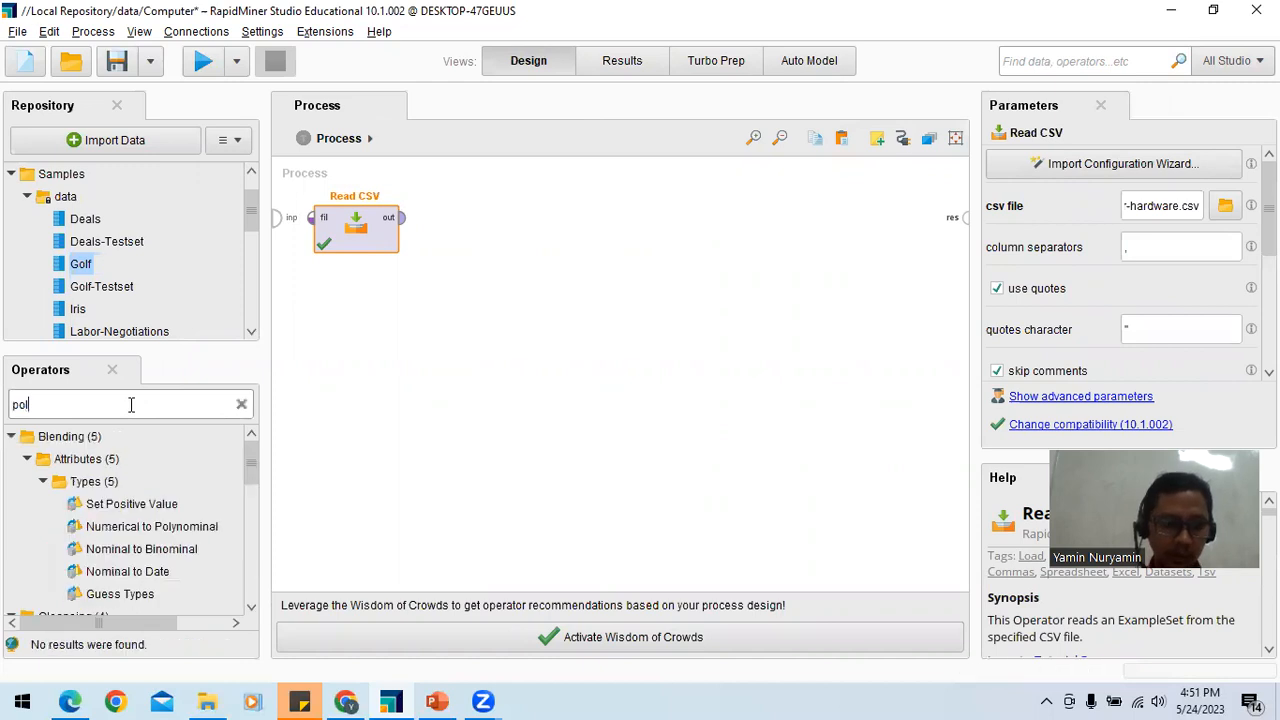
type("i")
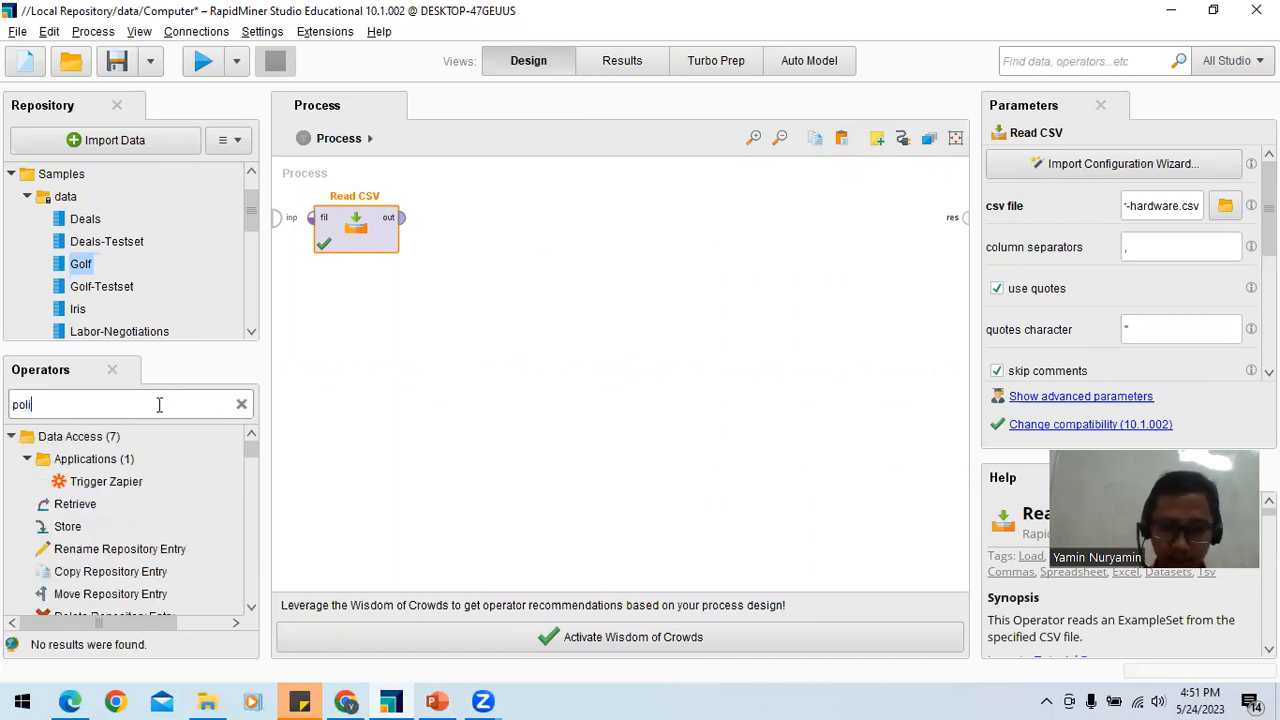
key("BackSpace")
left_click_drag(186, 516, 648, 260)
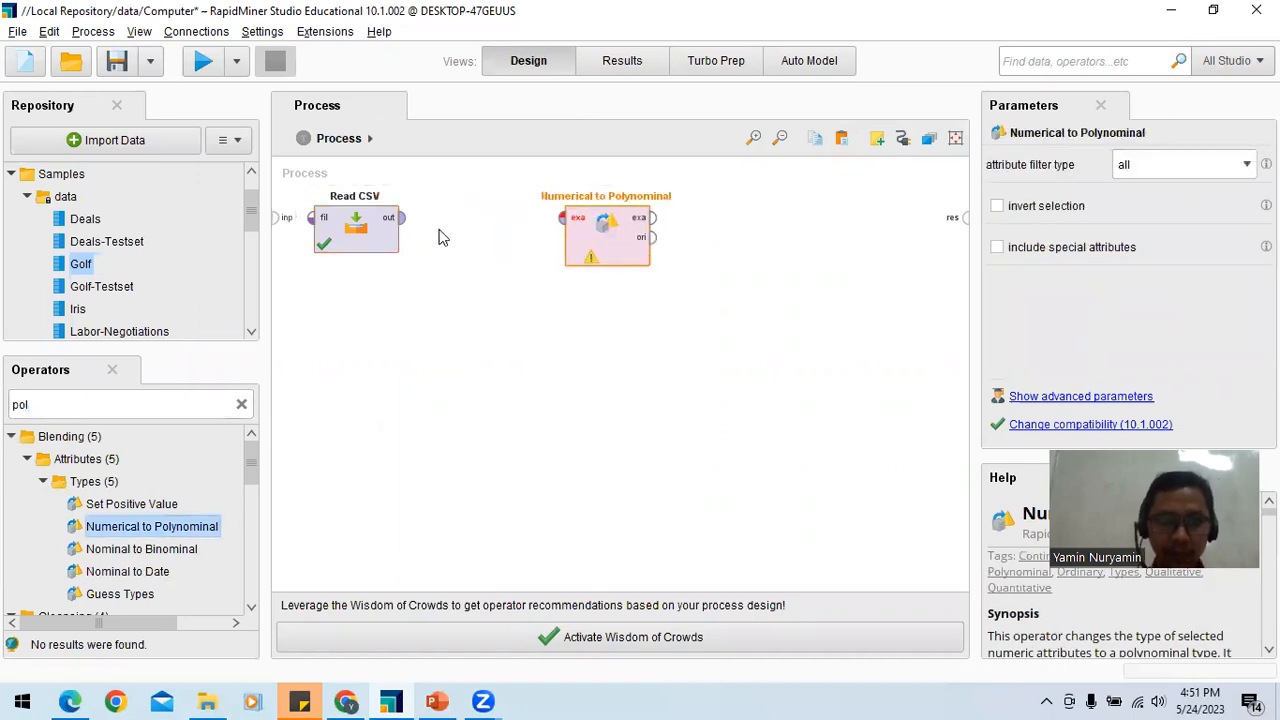
Step: Connect Numerical to Polynominal between the Read CSV output and the first result port and run the process
left_click_drag(400, 217, 572, 225)
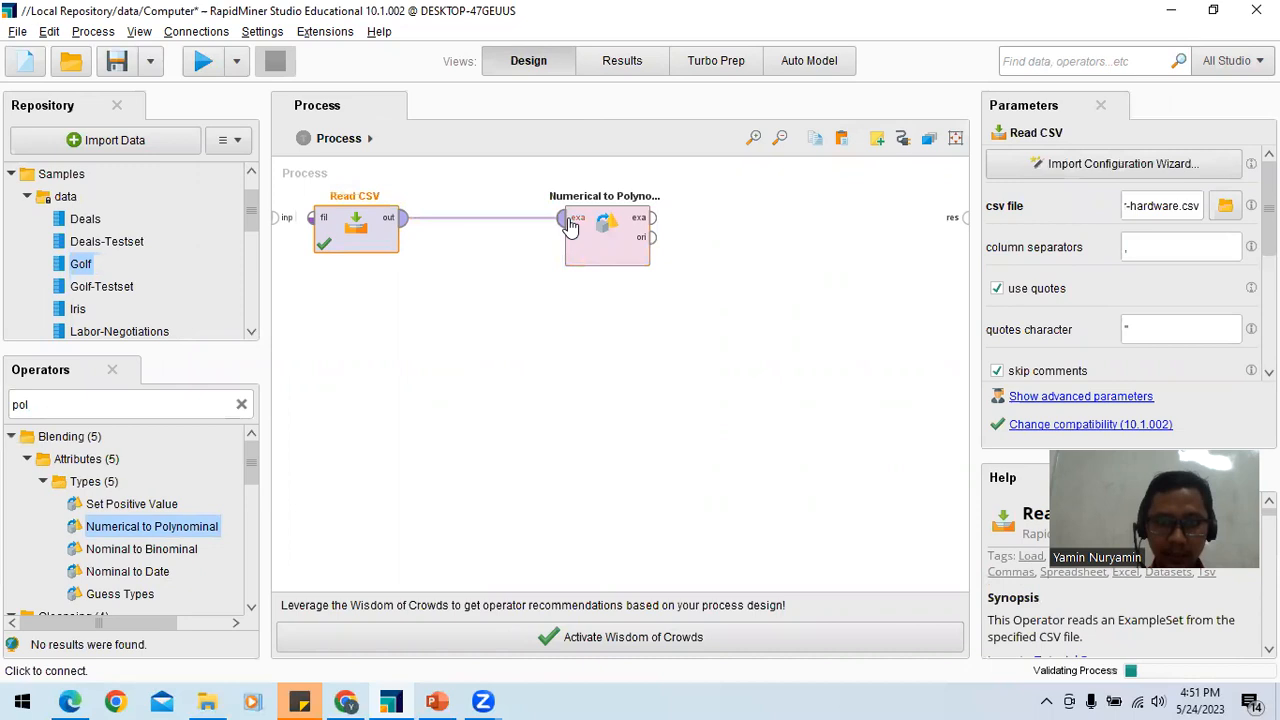
left_click(653, 217)
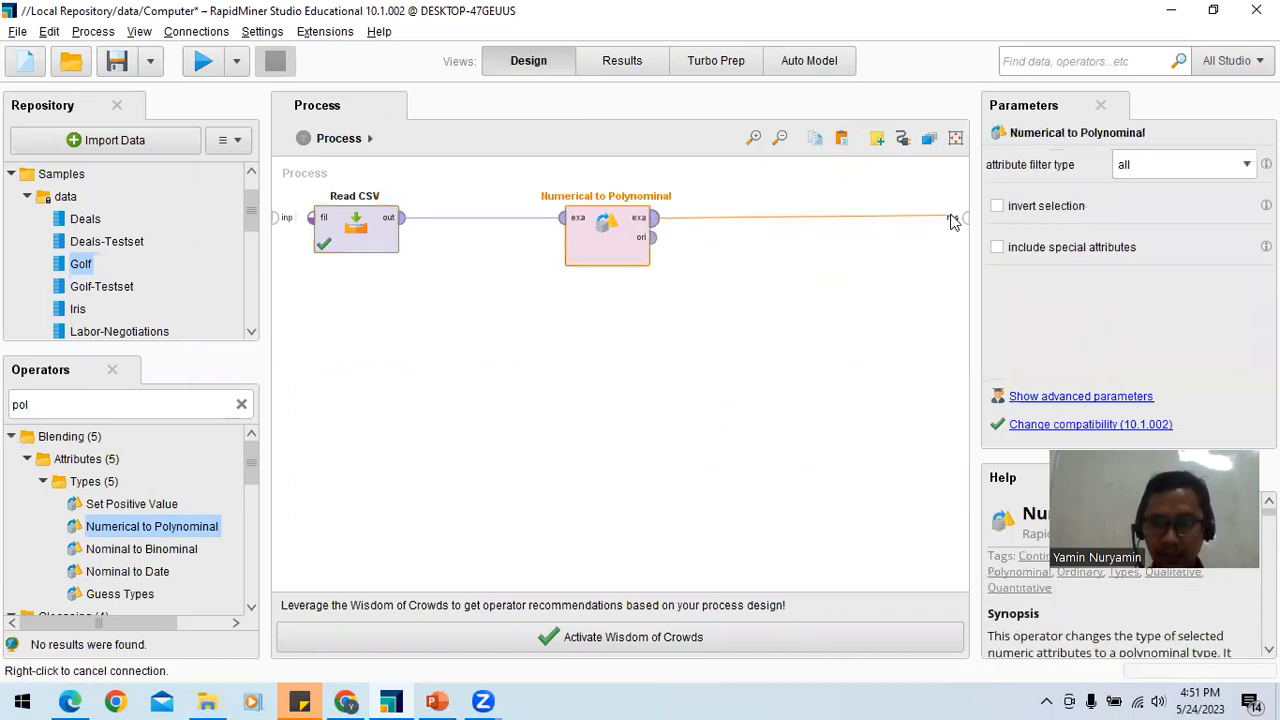
left_click(962, 215)
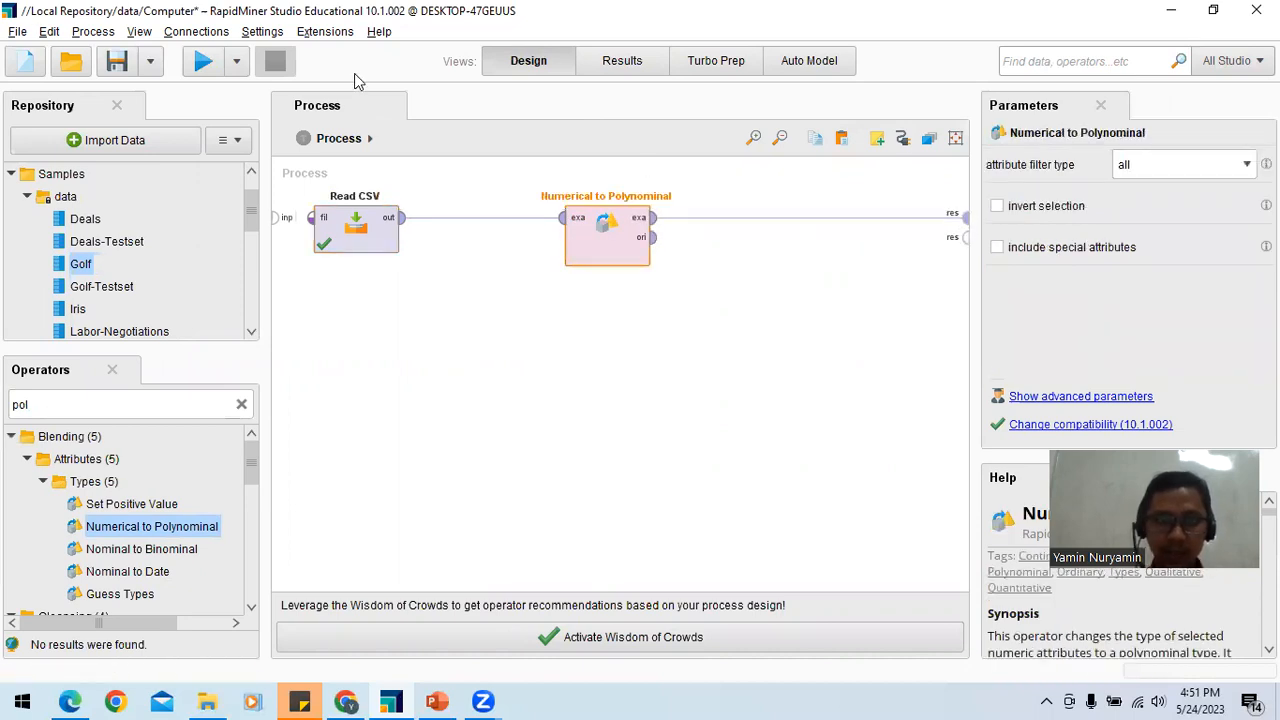
left_click(200, 63)
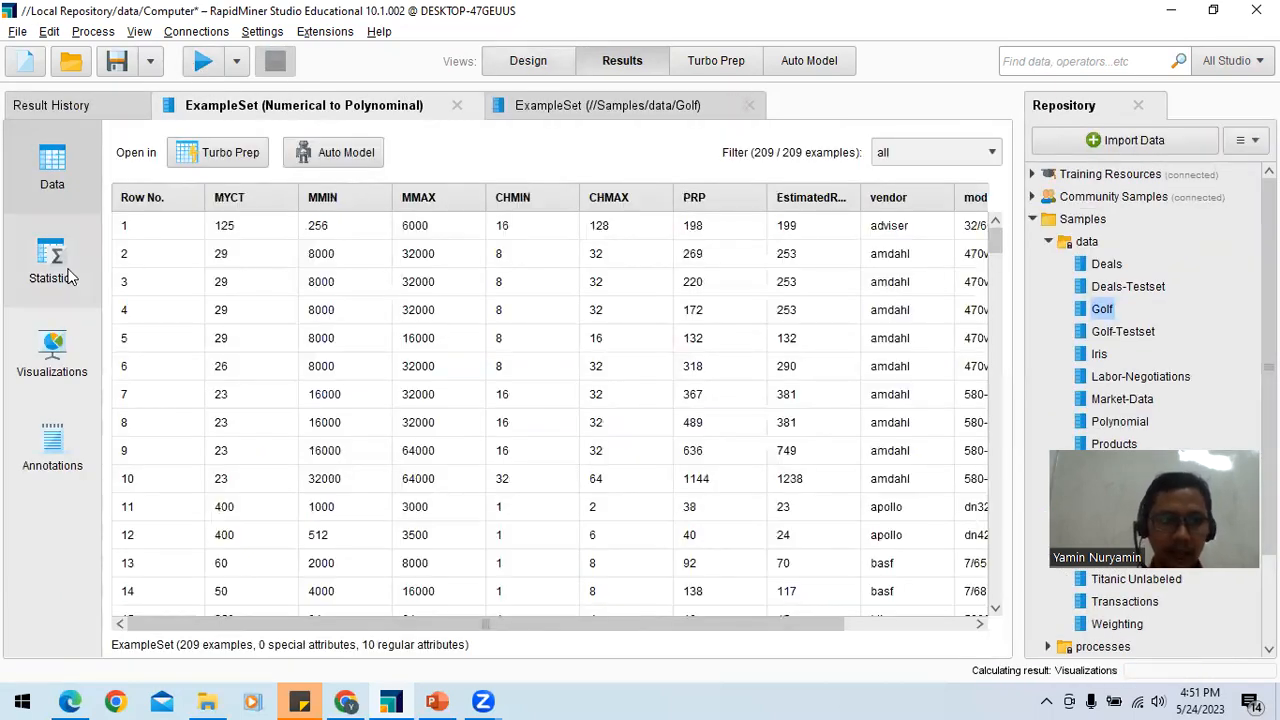
Step: Examine the Numerical to Polynominal result's statistics, visualization and annotations, and compare the attribute types with the Golf result's statistics
left_click(52, 262)
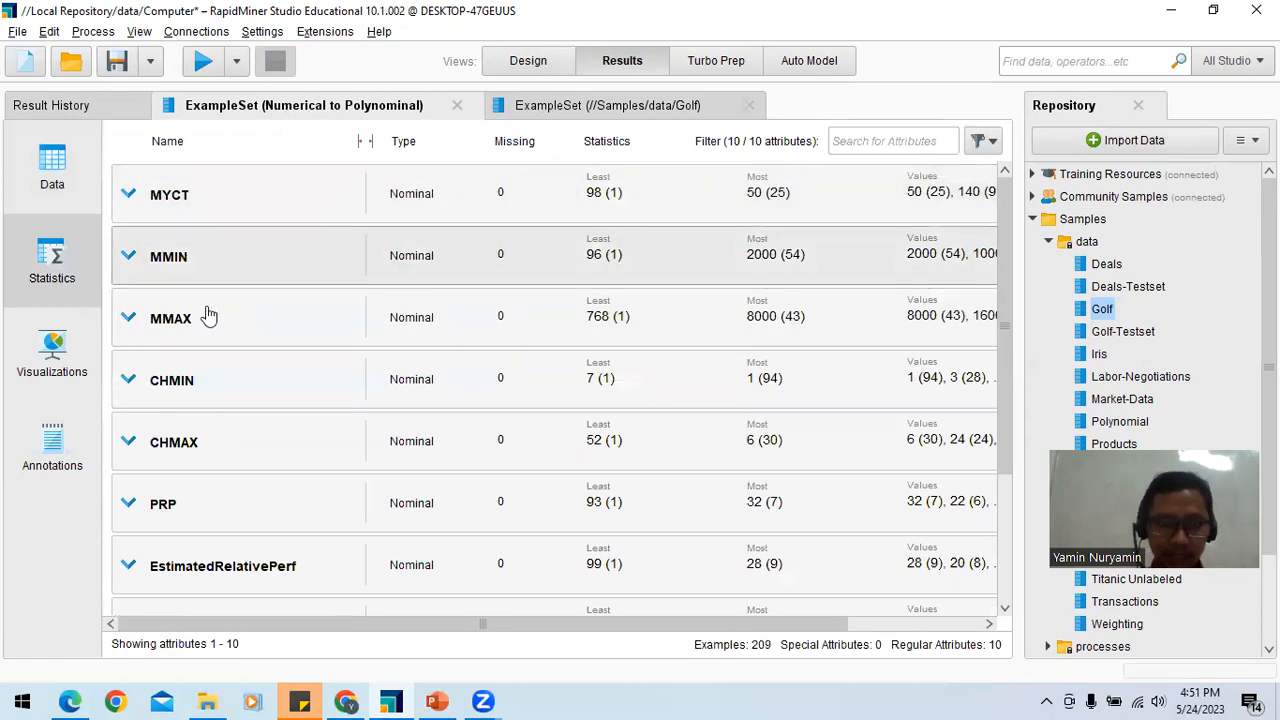
left_click(70, 350)
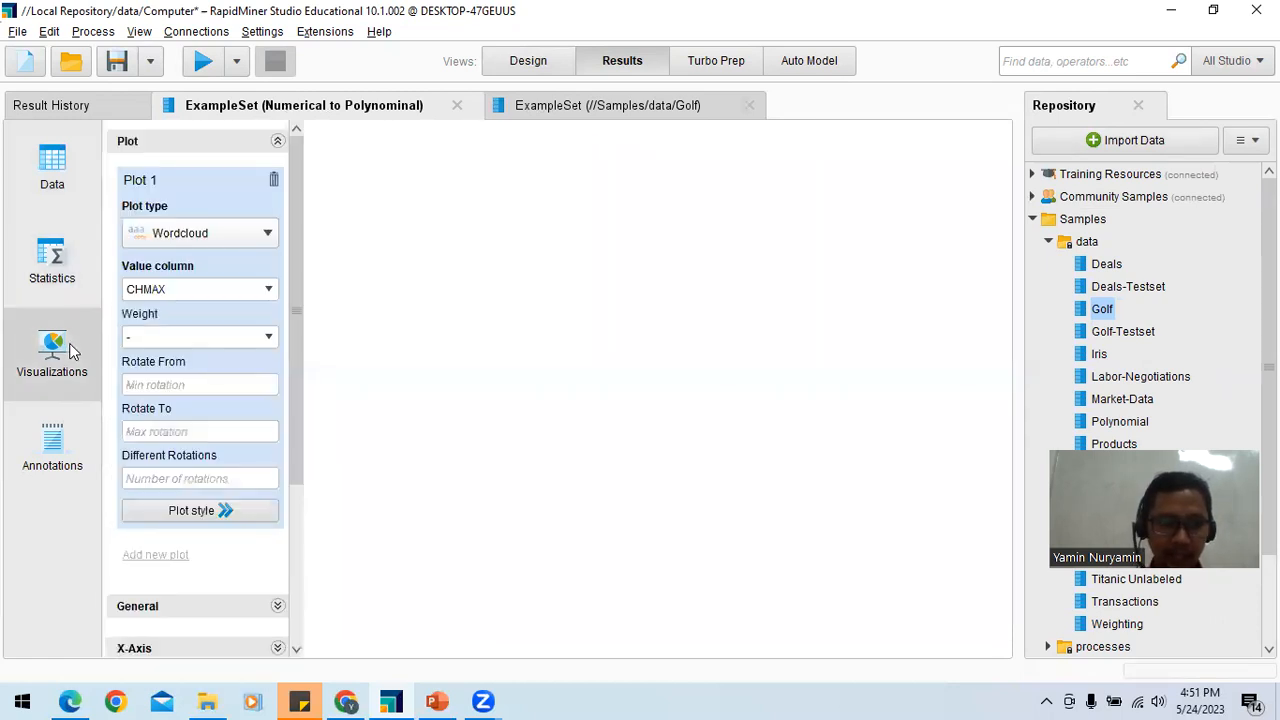
left_click(56, 450)
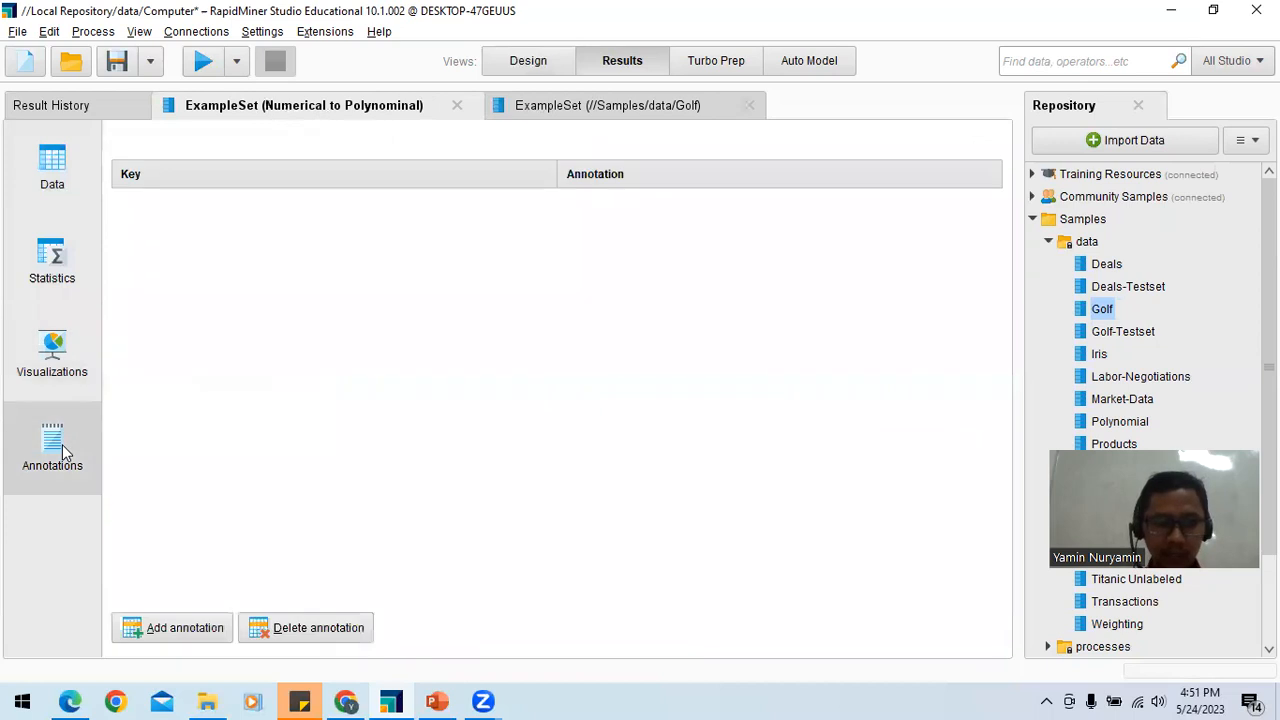
left_click(576, 106)
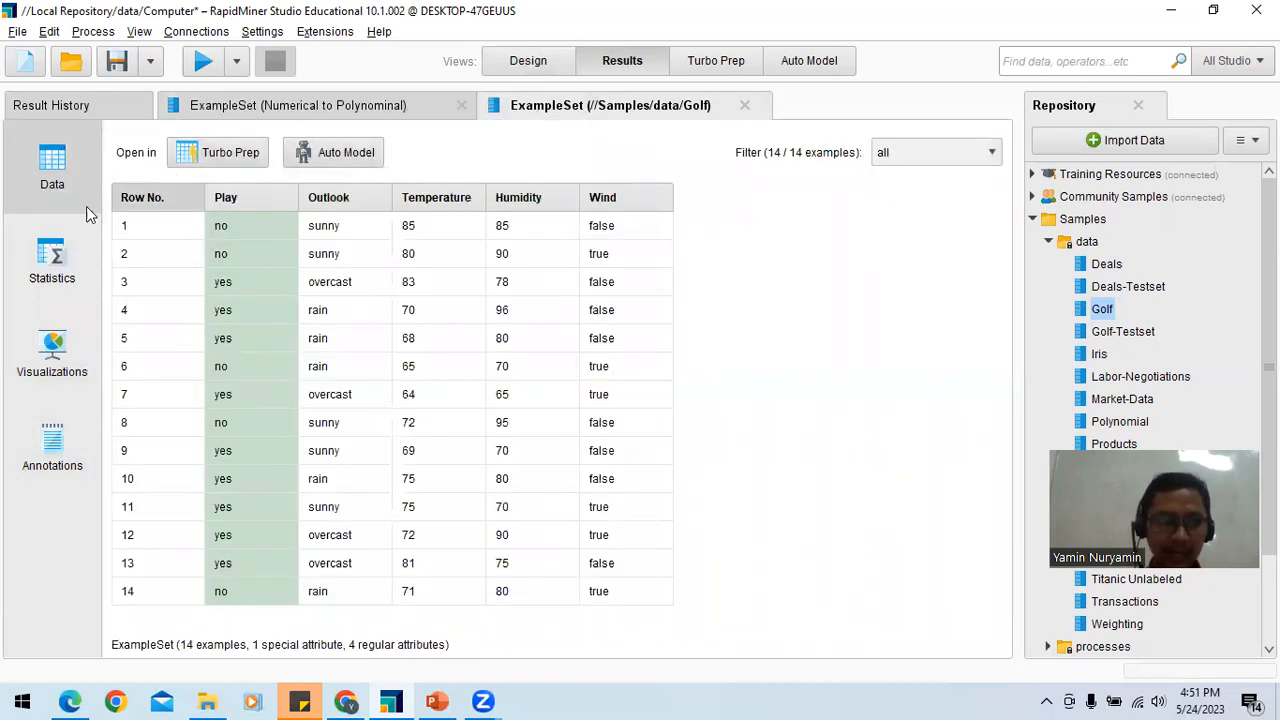
left_click(57, 255)
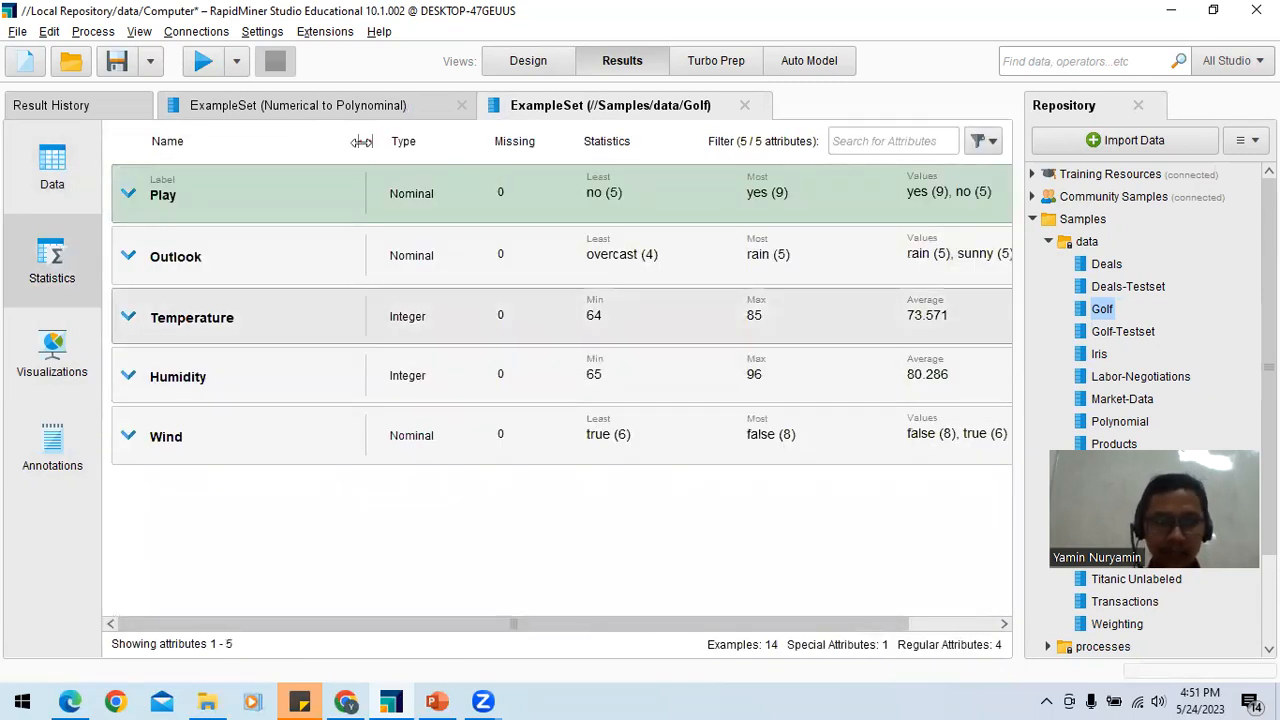
left_click(391, 113)
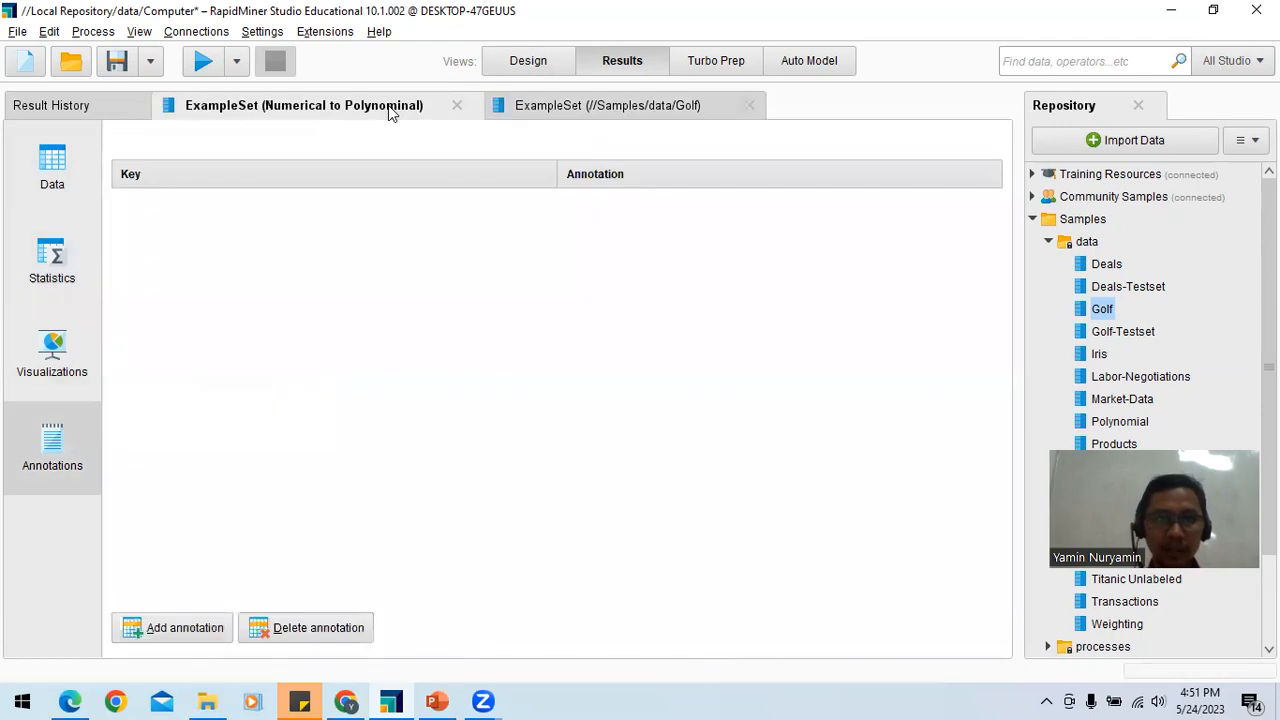
Step: Move the Numerical to Polynominal operator closer to Read CSV in the design and rename the Read CSV operator to Computer hardware
left_click(540, 66)
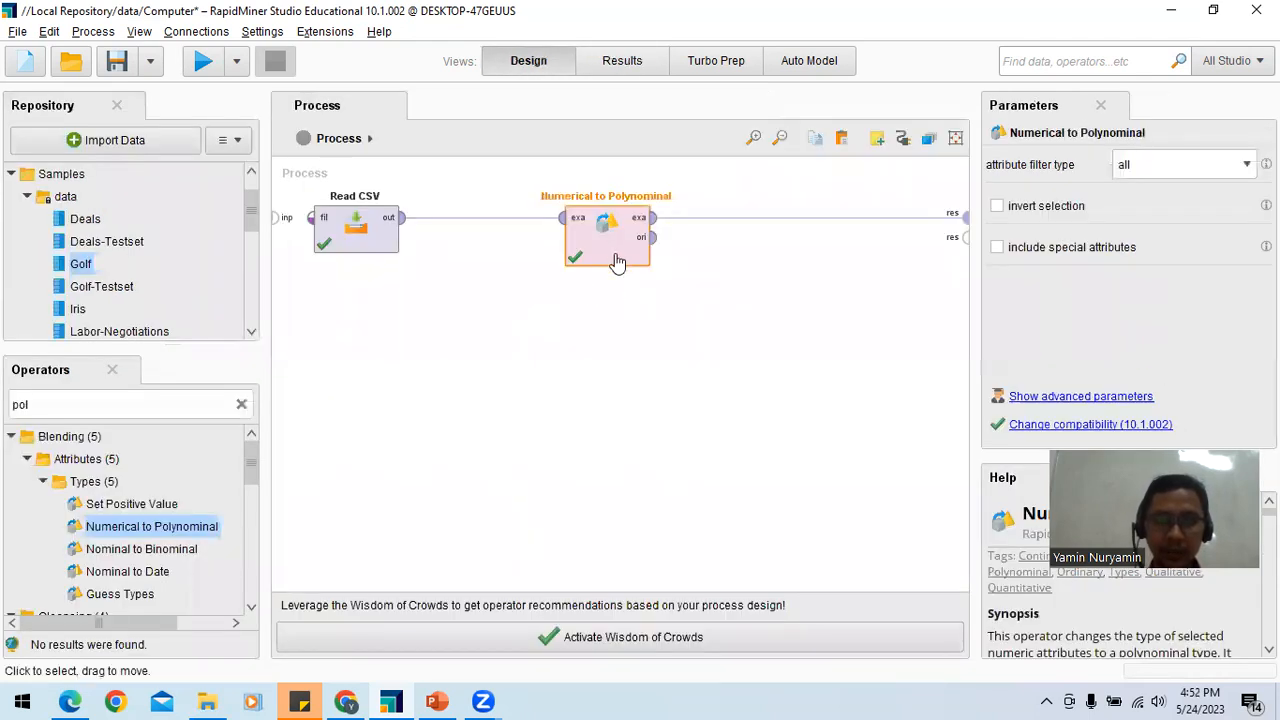
left_click_drag(604, 249, 583, 244)
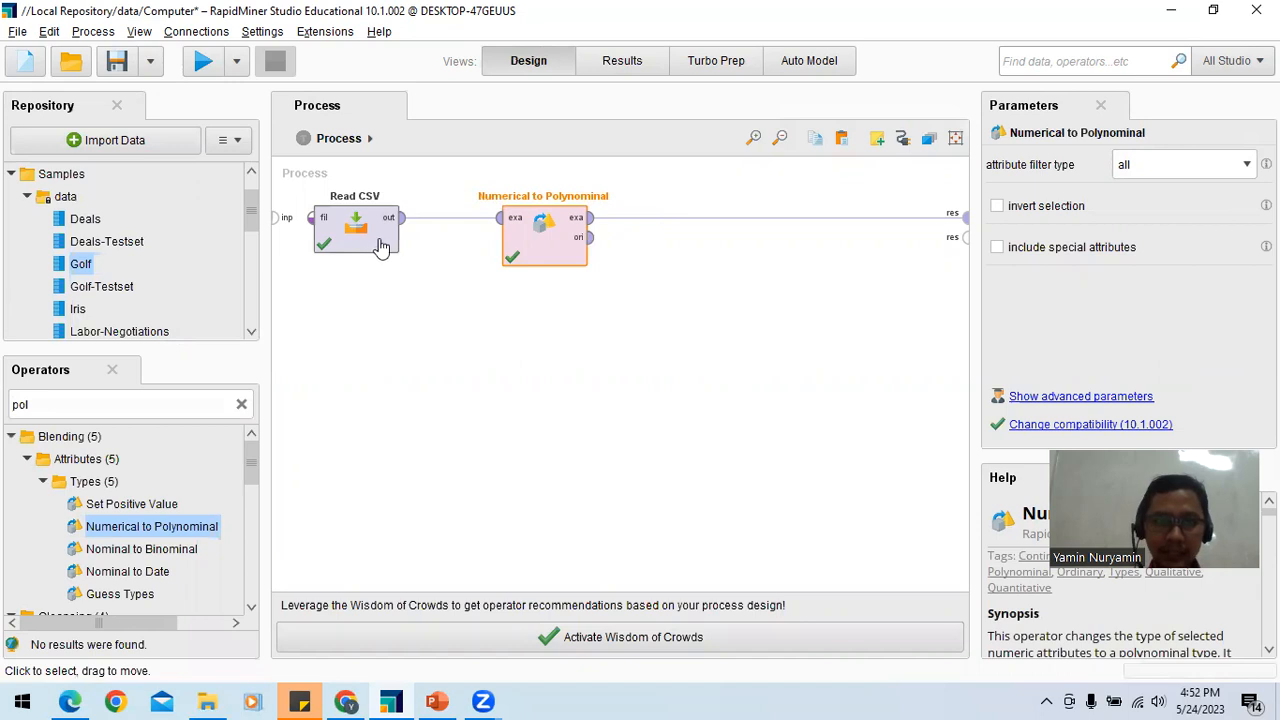
left_click(360, 191)
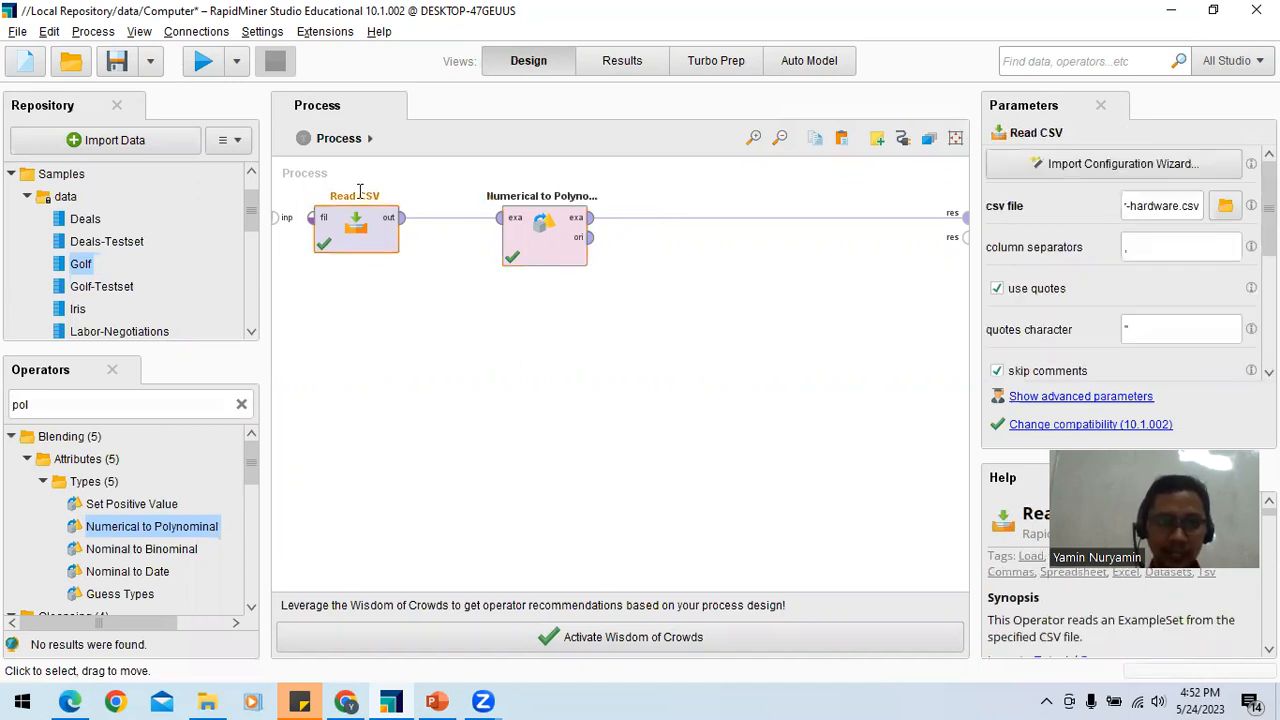
double_click(360, 191)
type("Computer")
key("BackSpace")
key("BackSpace")
key("BackSpace")
key("BackSpace")
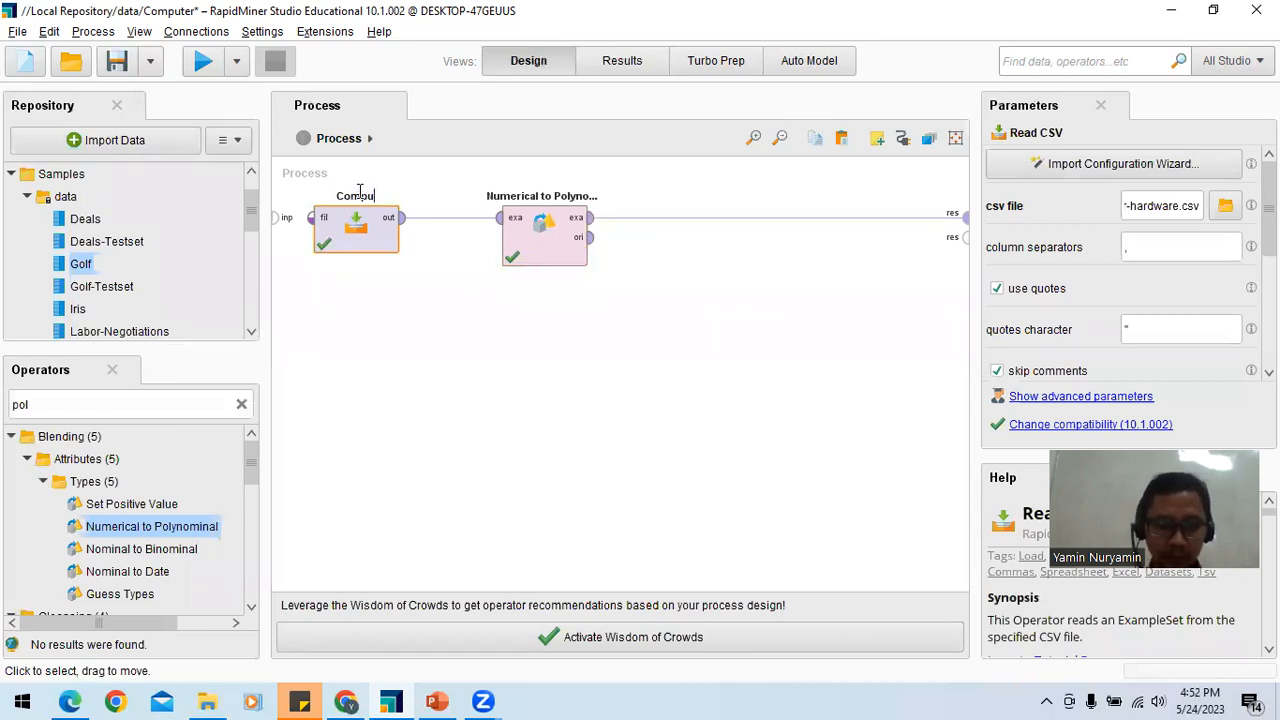
type("ter har")
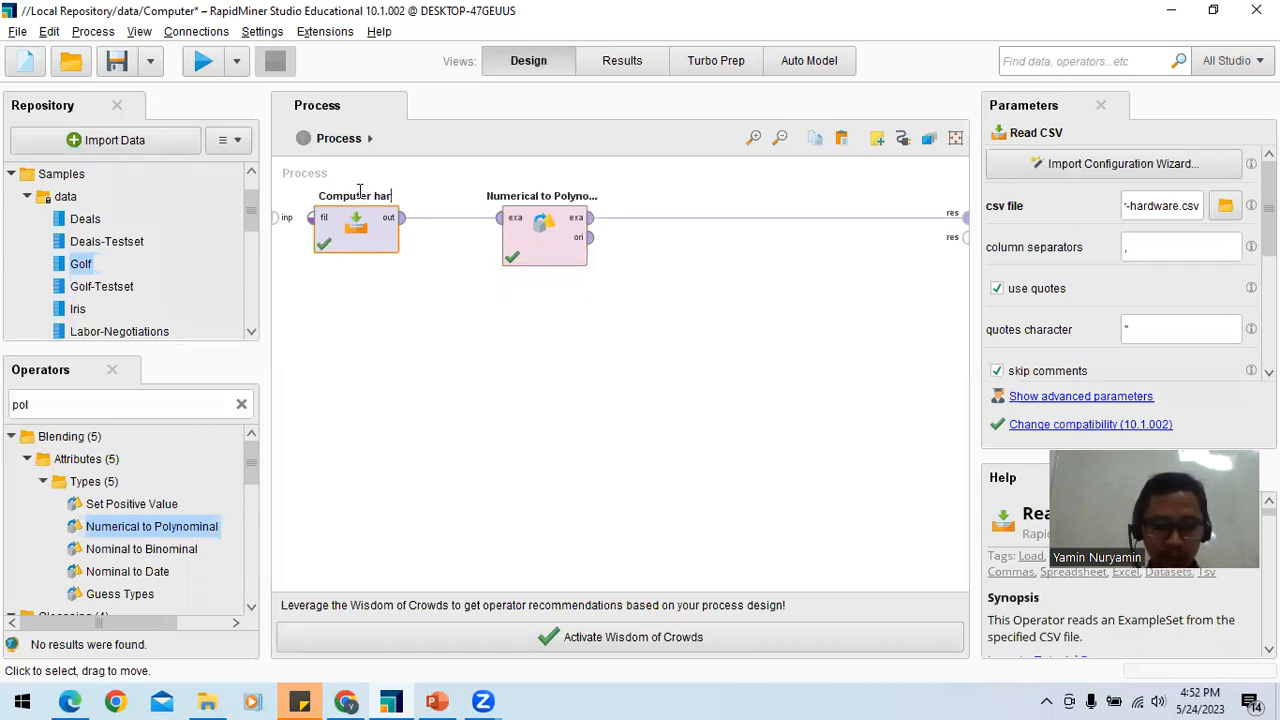
type("dware")
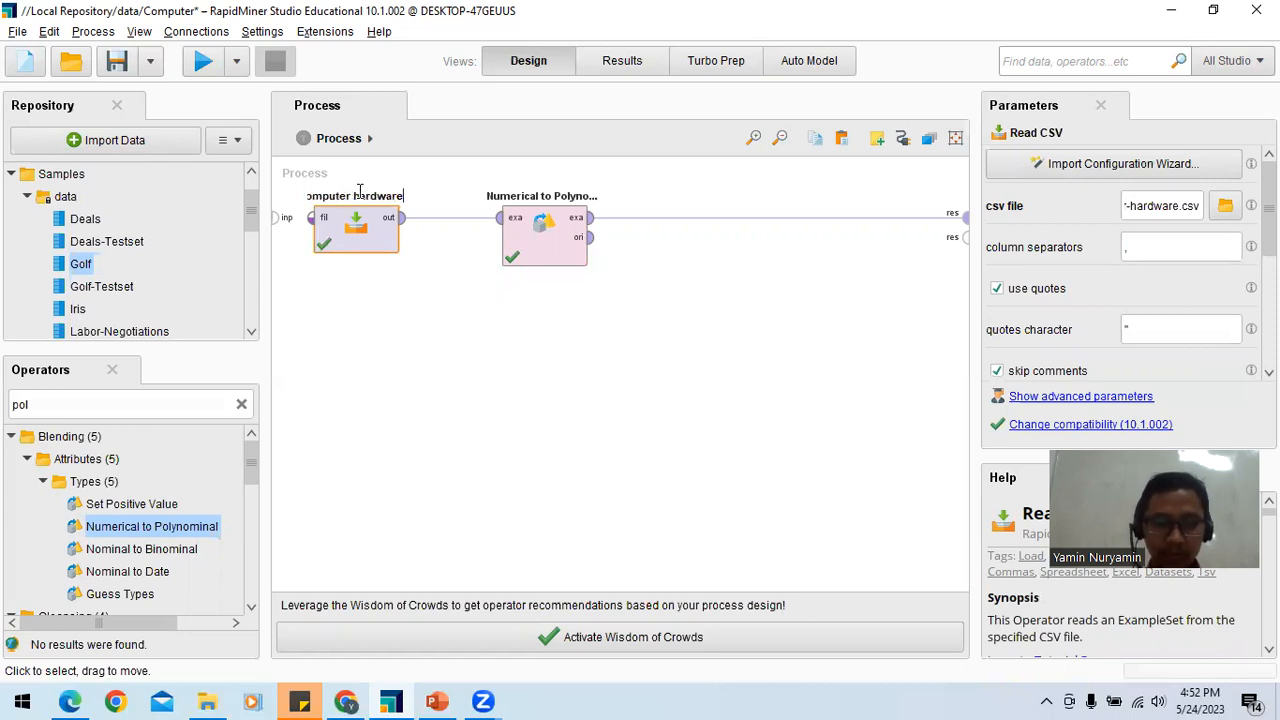
Step: Examine the data table of the Numerical to Polynominal result across all its columns
left_click(622, 60)
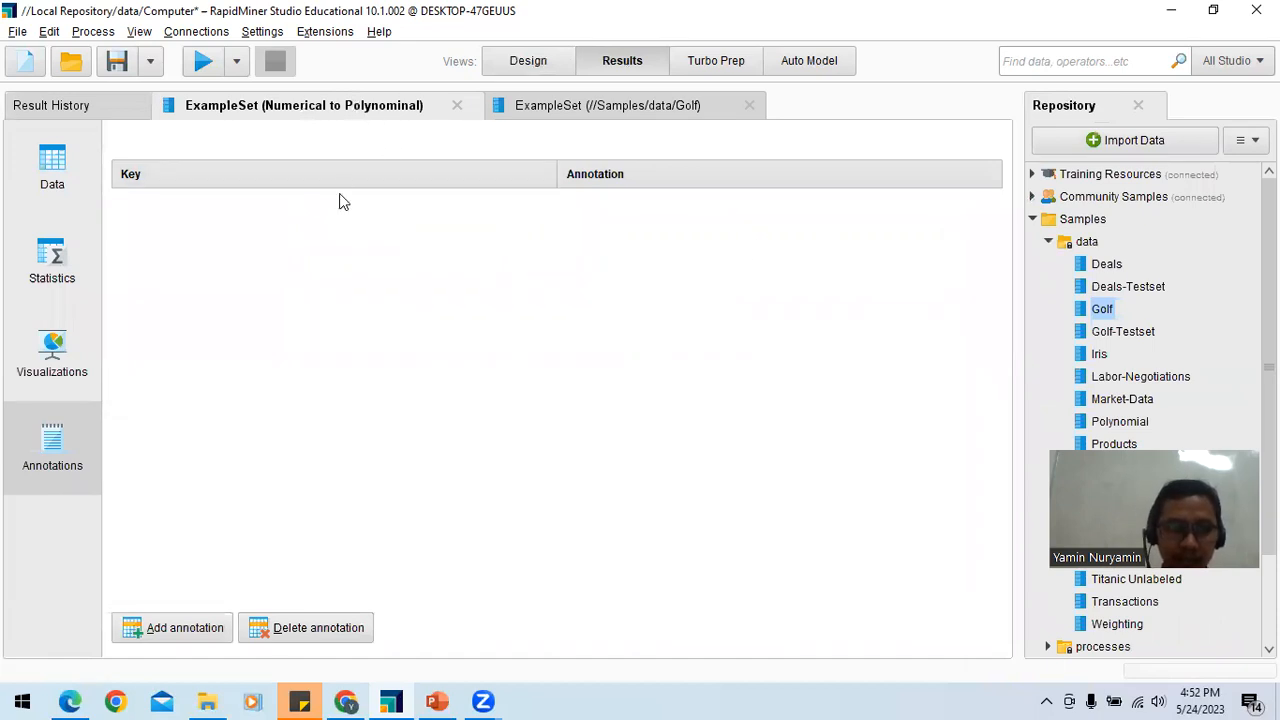
left_click(76, 160)
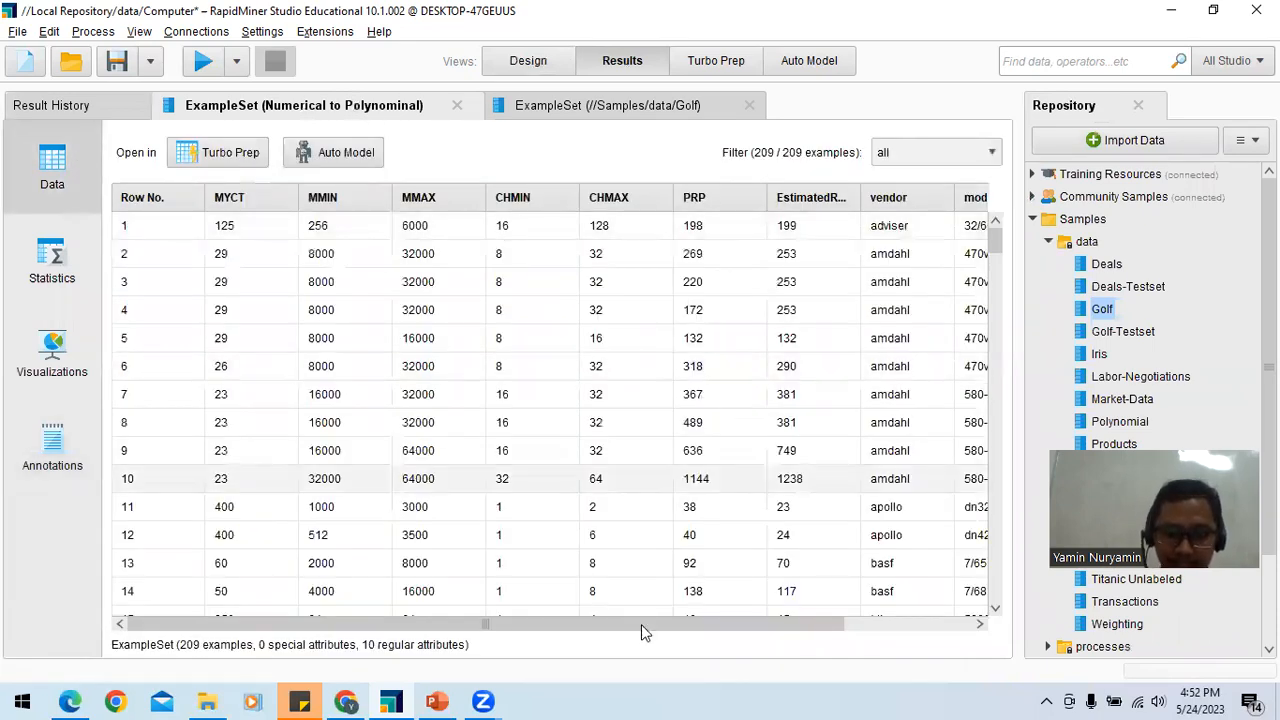
left_click_drag(639, 624, 543, 610)
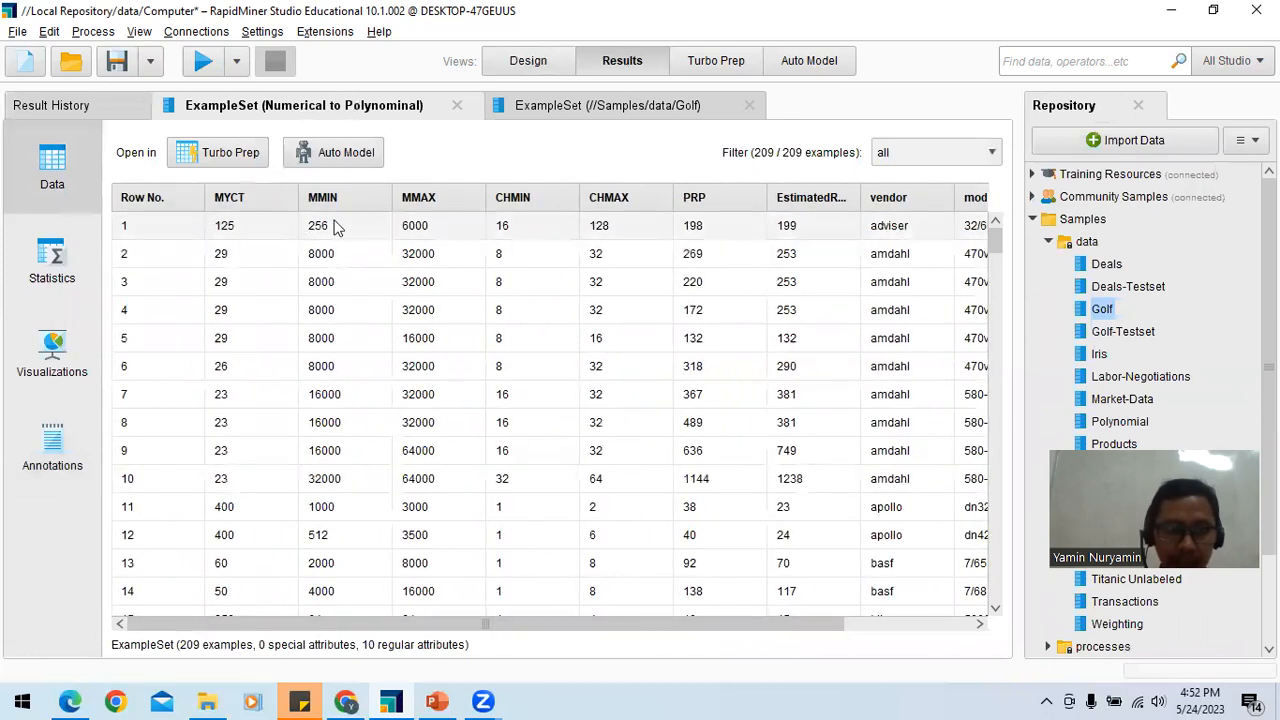
left_click_drag(708, 623, 800, 632)
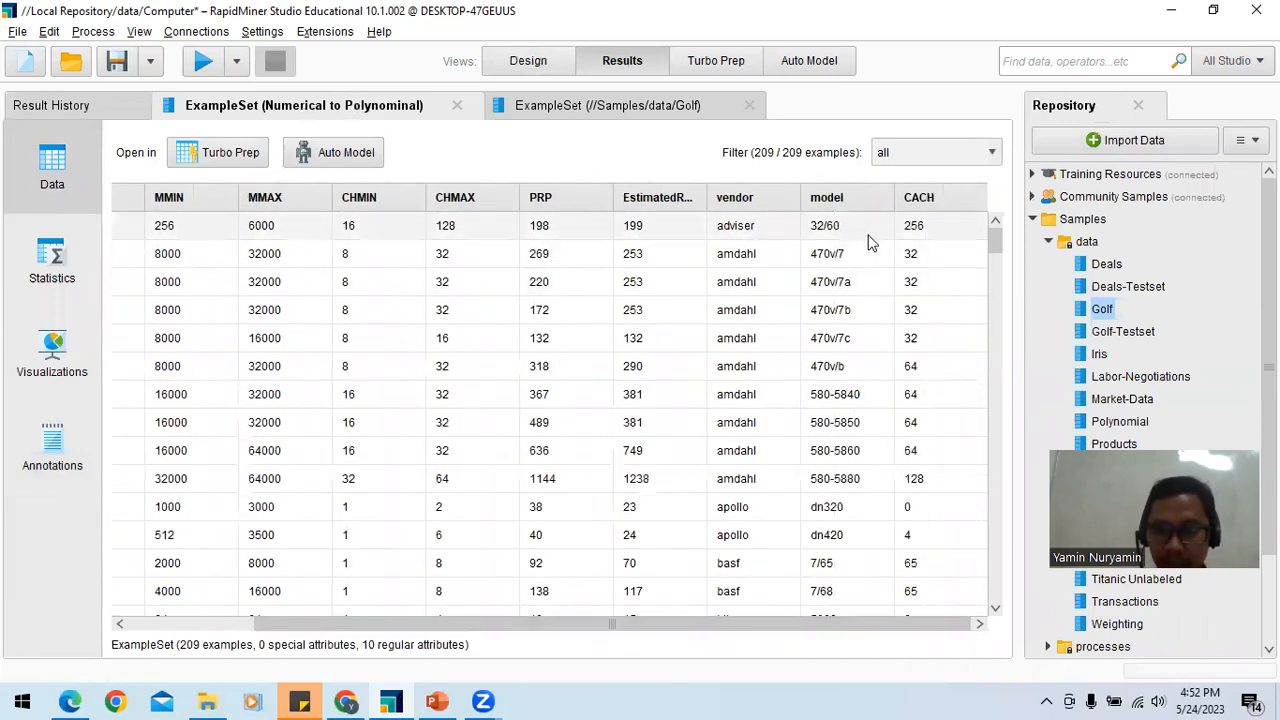
Step: Filter the Numerical to Polynominal result's examples by no_missing_attributes and restore the filter to all
left_click(957, 151)
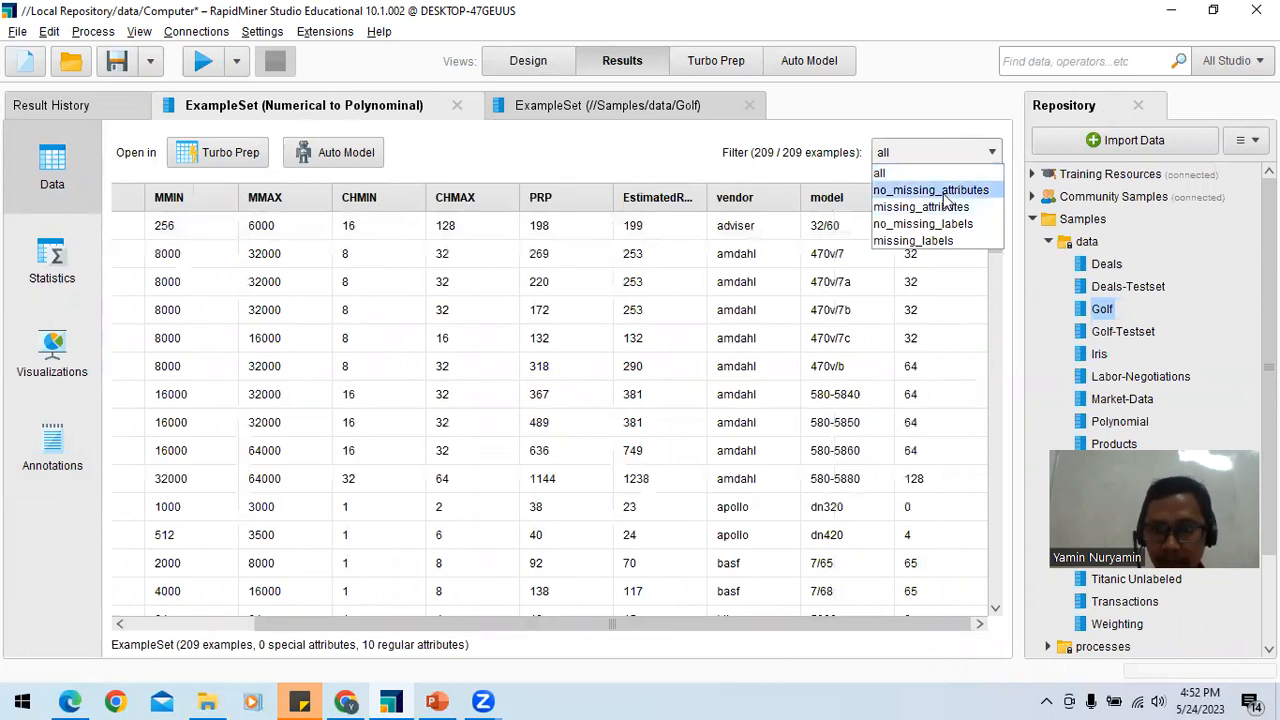
left_click(930, 190)
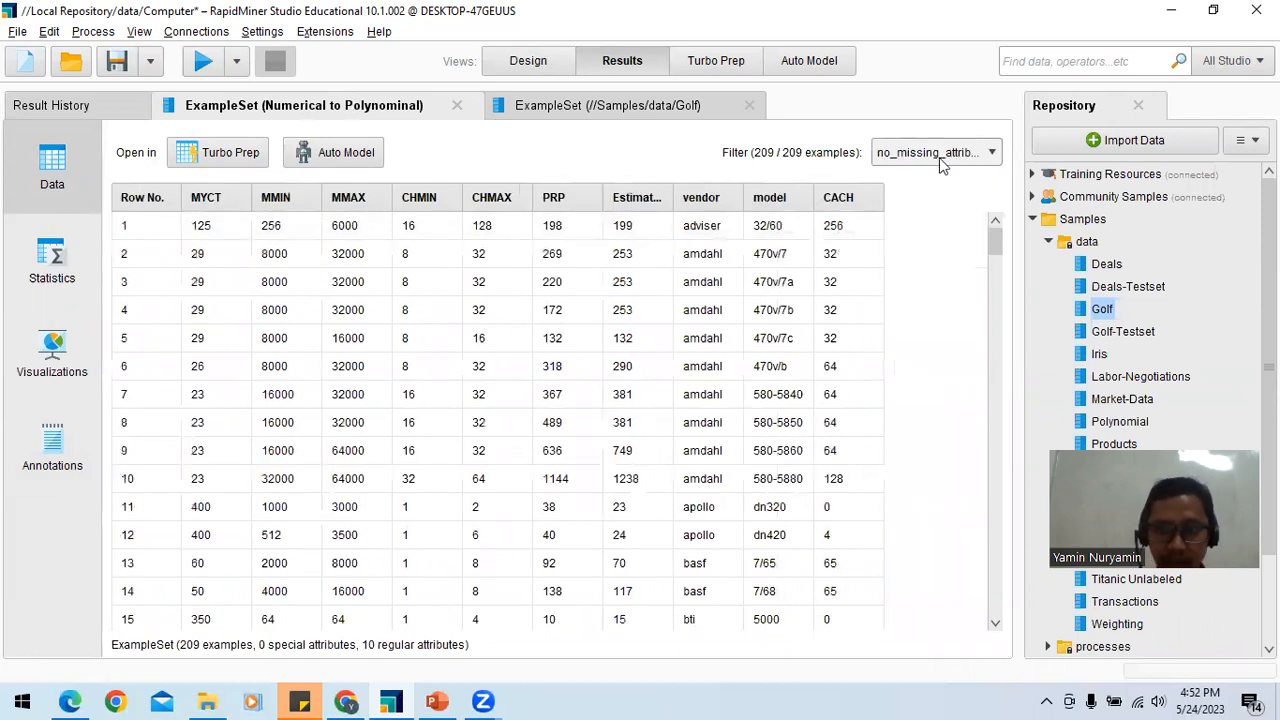
left_click(940, 160)
left_click(935, 172)
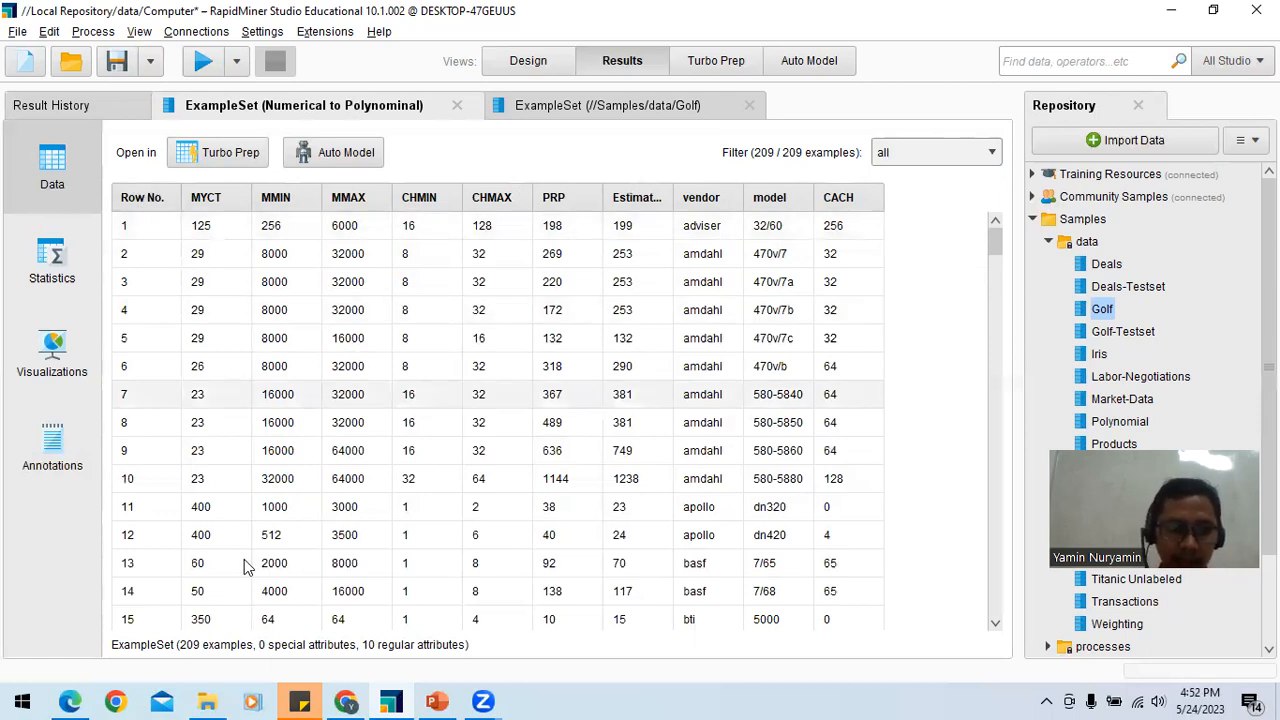
mouse_move(1000, 245)
left_mouse_down()
mouse_move(1000, 543)
mouse_move(1000, 235)
left_mouse_up()
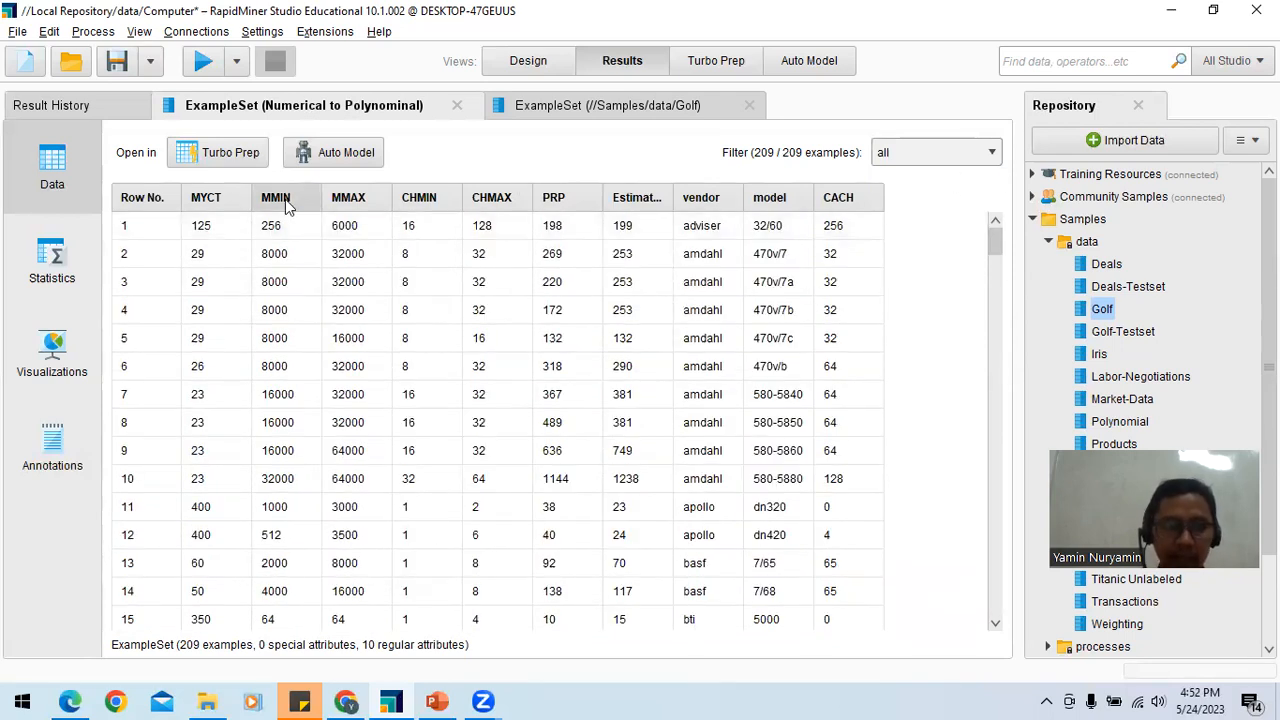
Step: Show the parameters of the Numerical to Polynominal operator in the process design
left_click(528, 61)
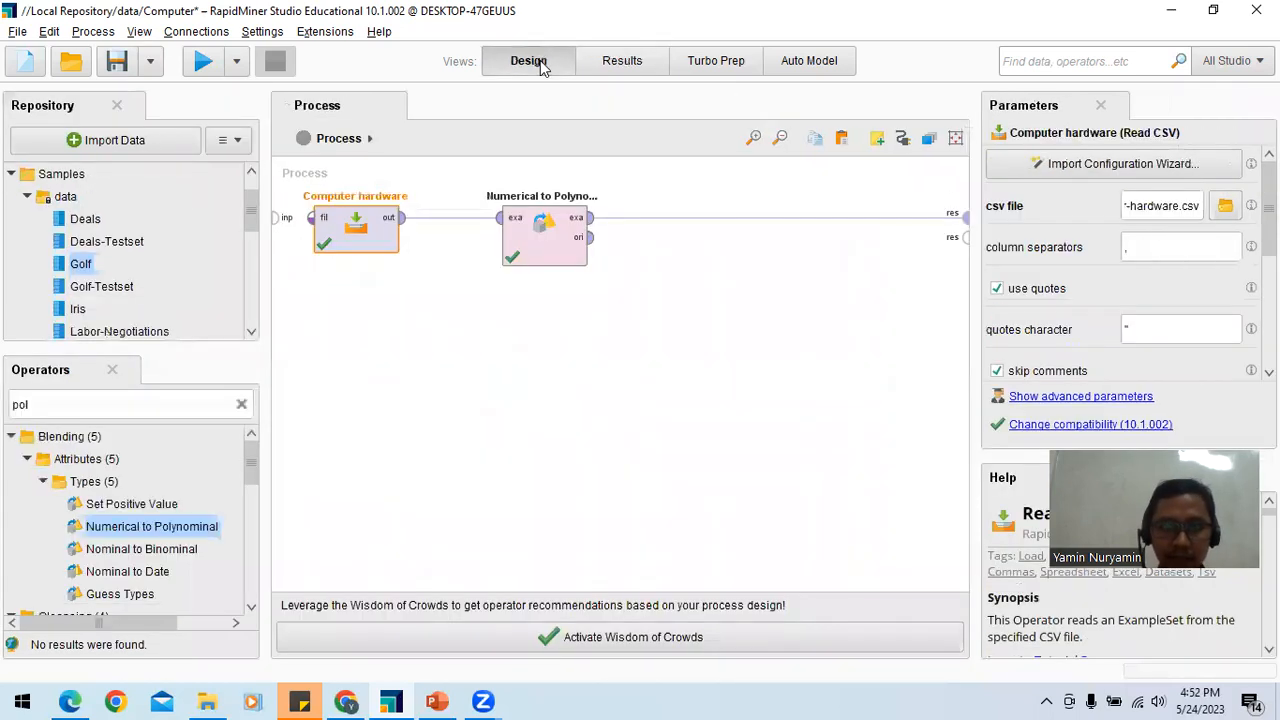
left_click(556, 244)
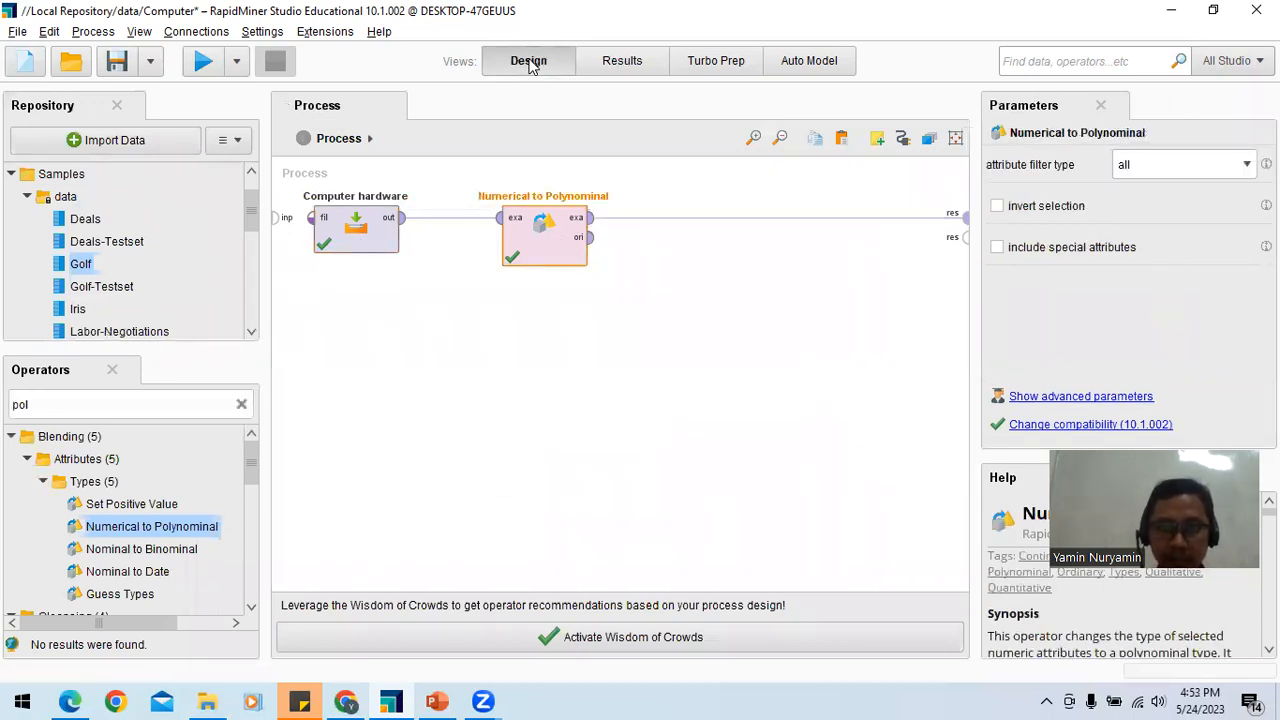
Step: Compare the Numerical to Polynominal result's data with the Golf result's statistics and look over the history of completed runs
left_click(622, 60)
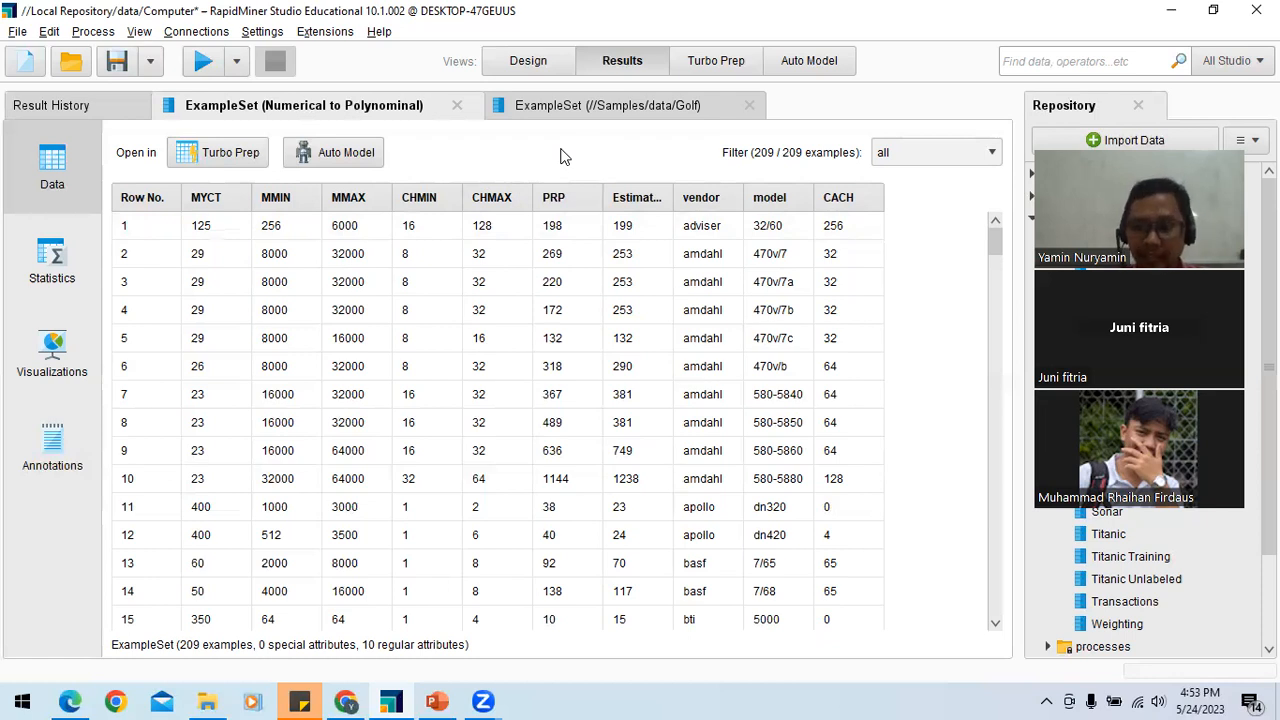
left_click(568, 114)
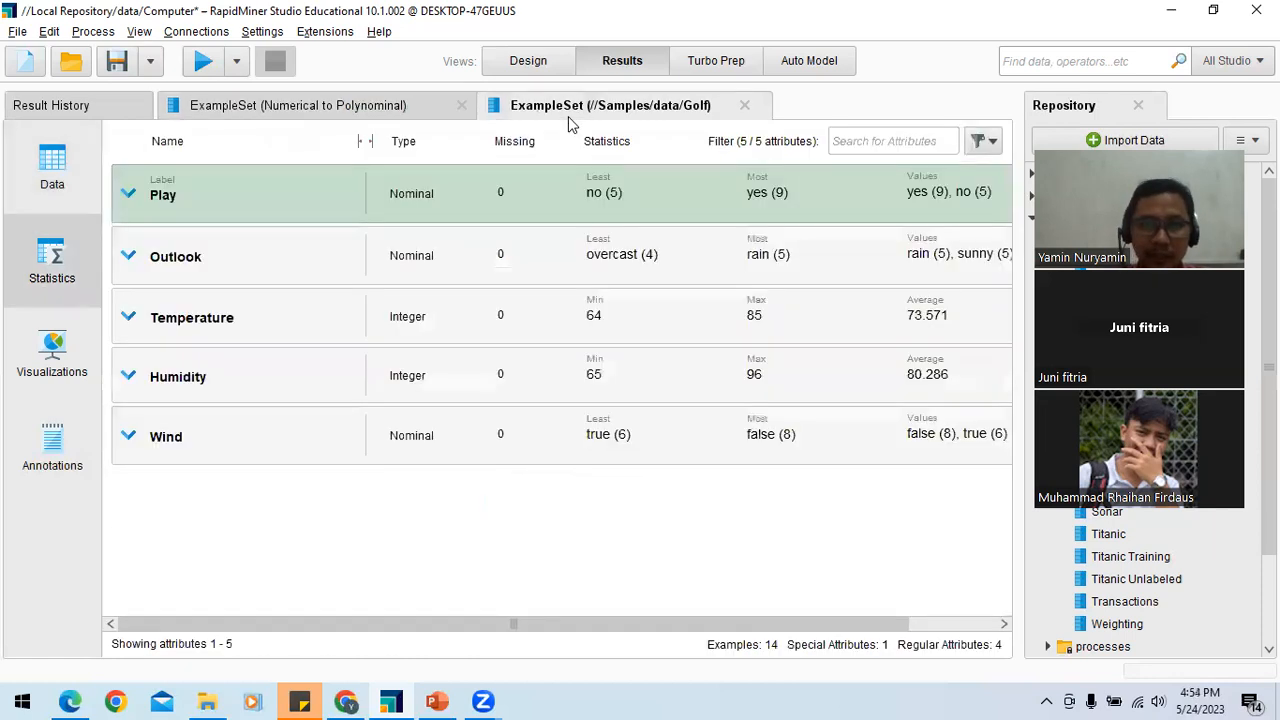
left_click(377, 104)
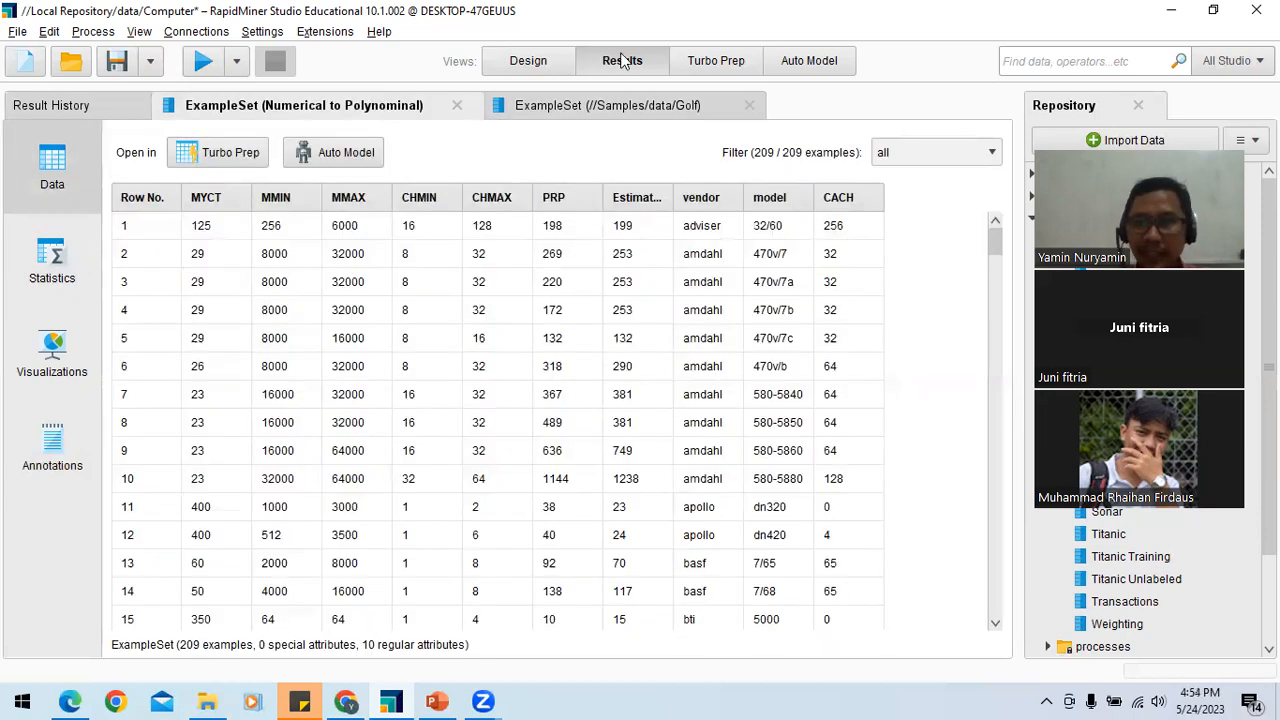
left_click(656, 109)
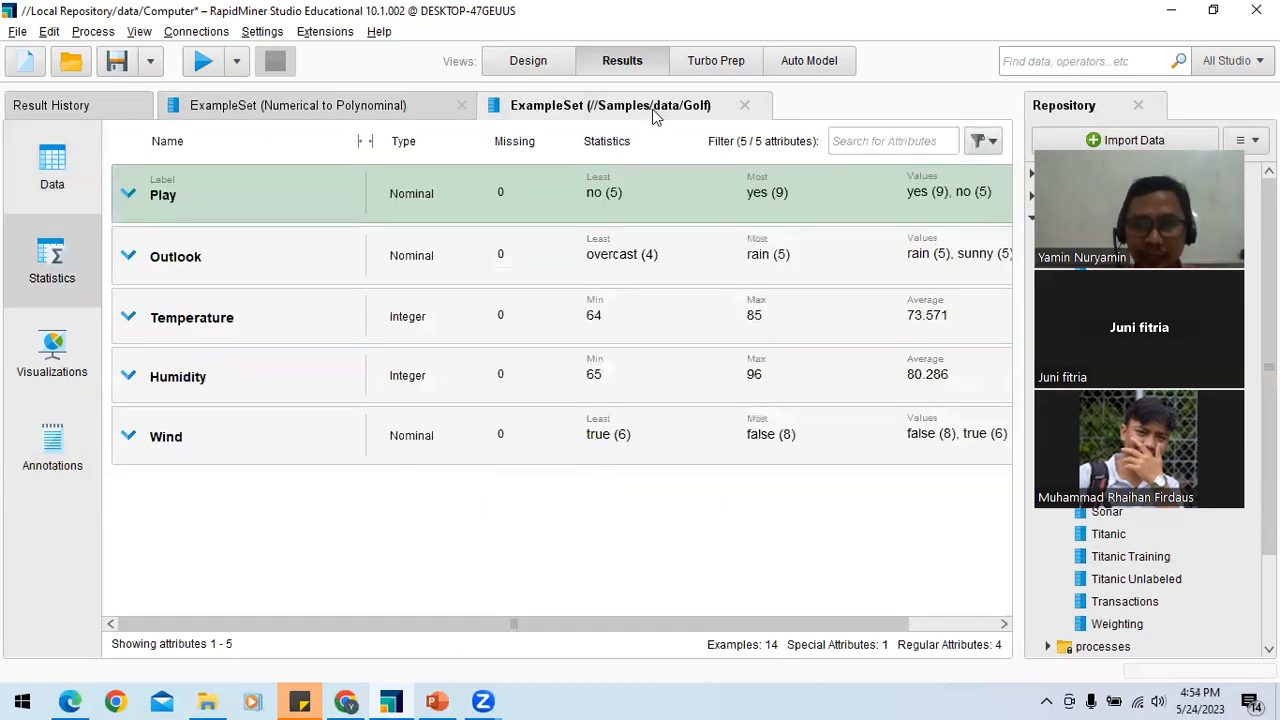
left_click(410, 117)
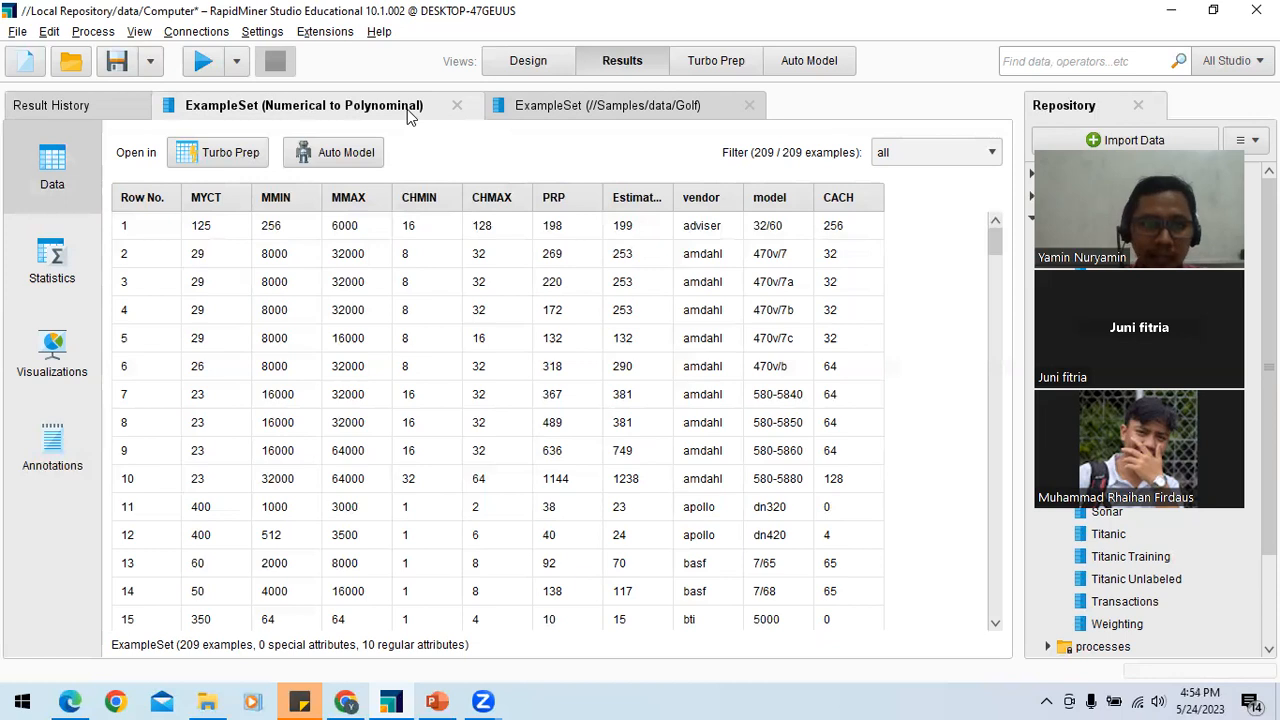
left_click(58, 118)
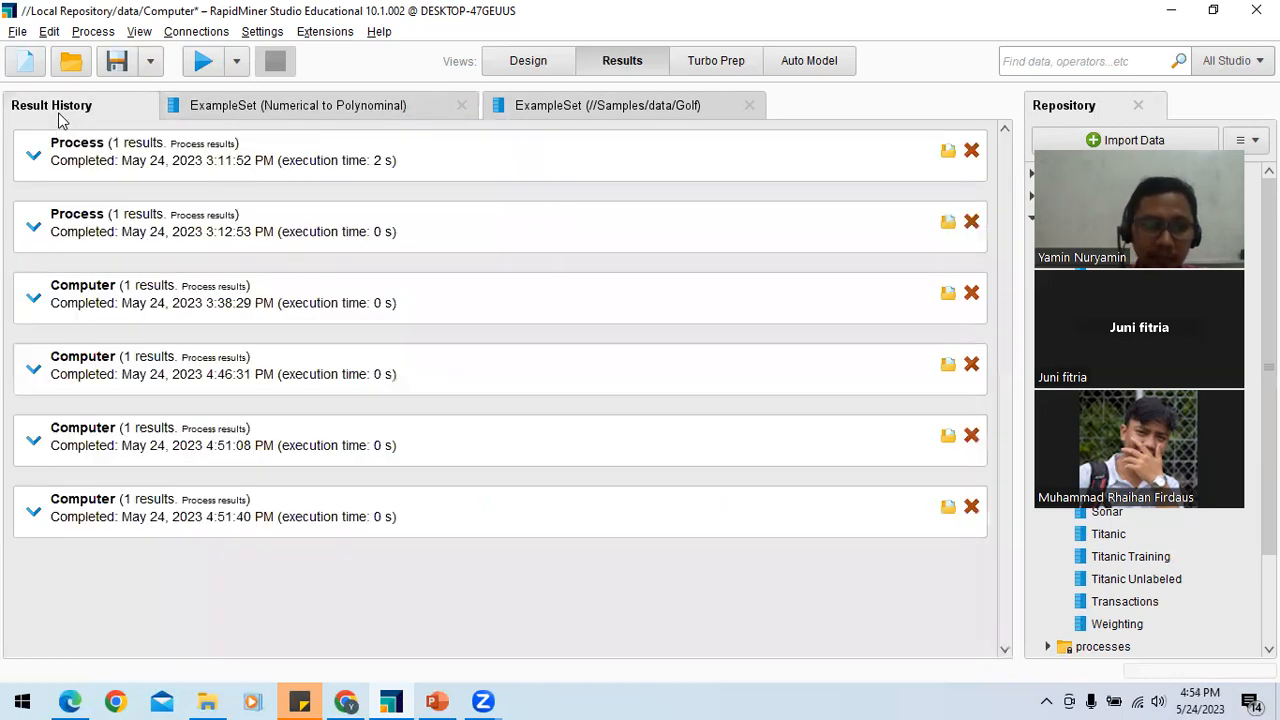
left_click(250, 111)
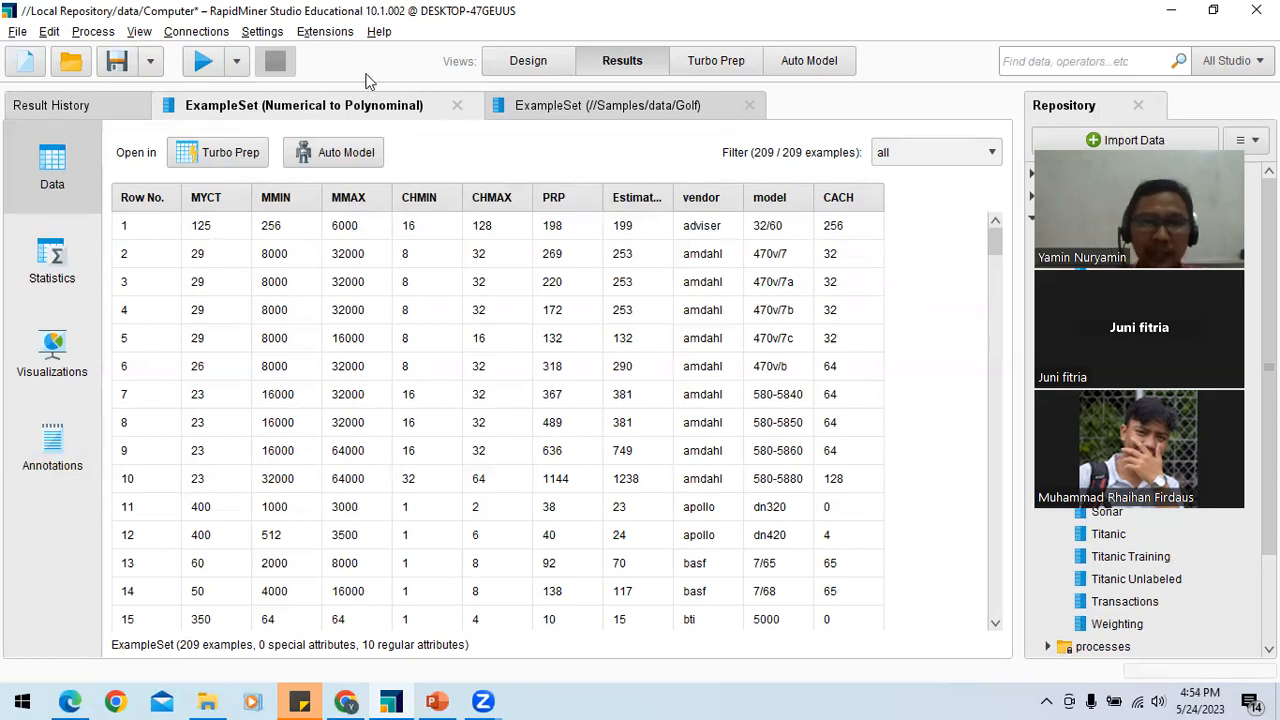
left_click(524, 66)
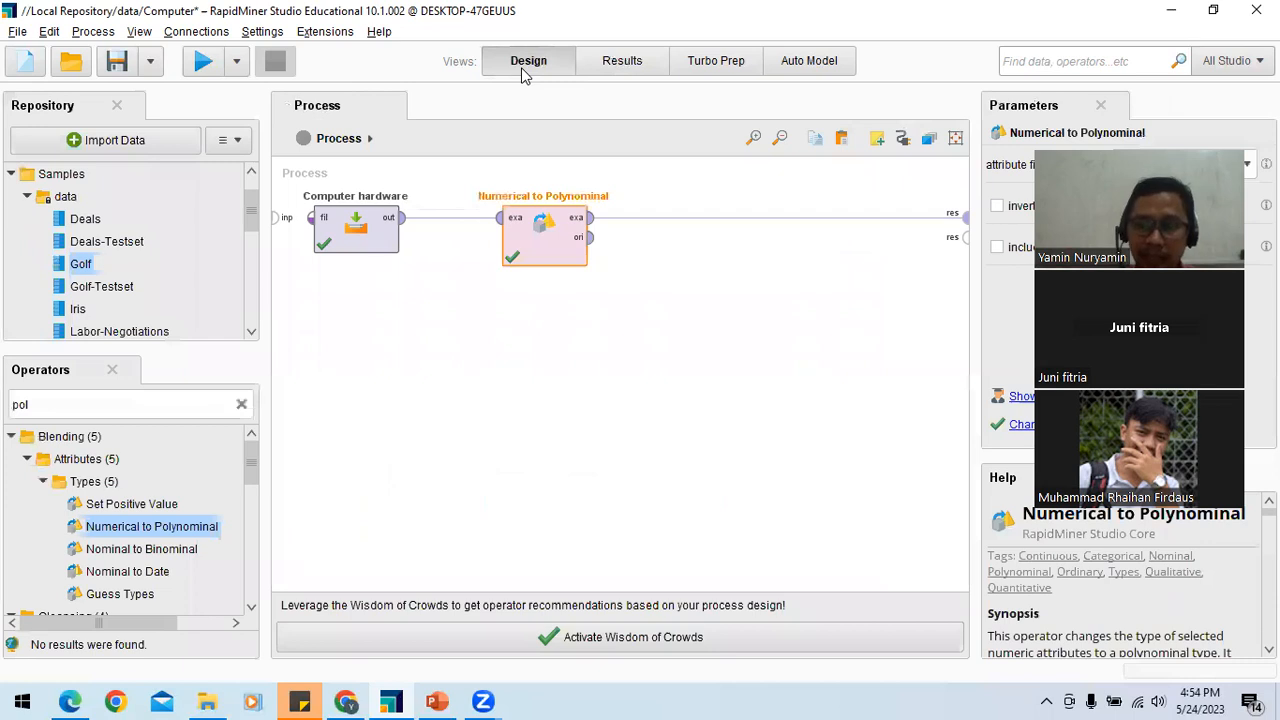
left_click(28, 198)
left_click(28, 198)
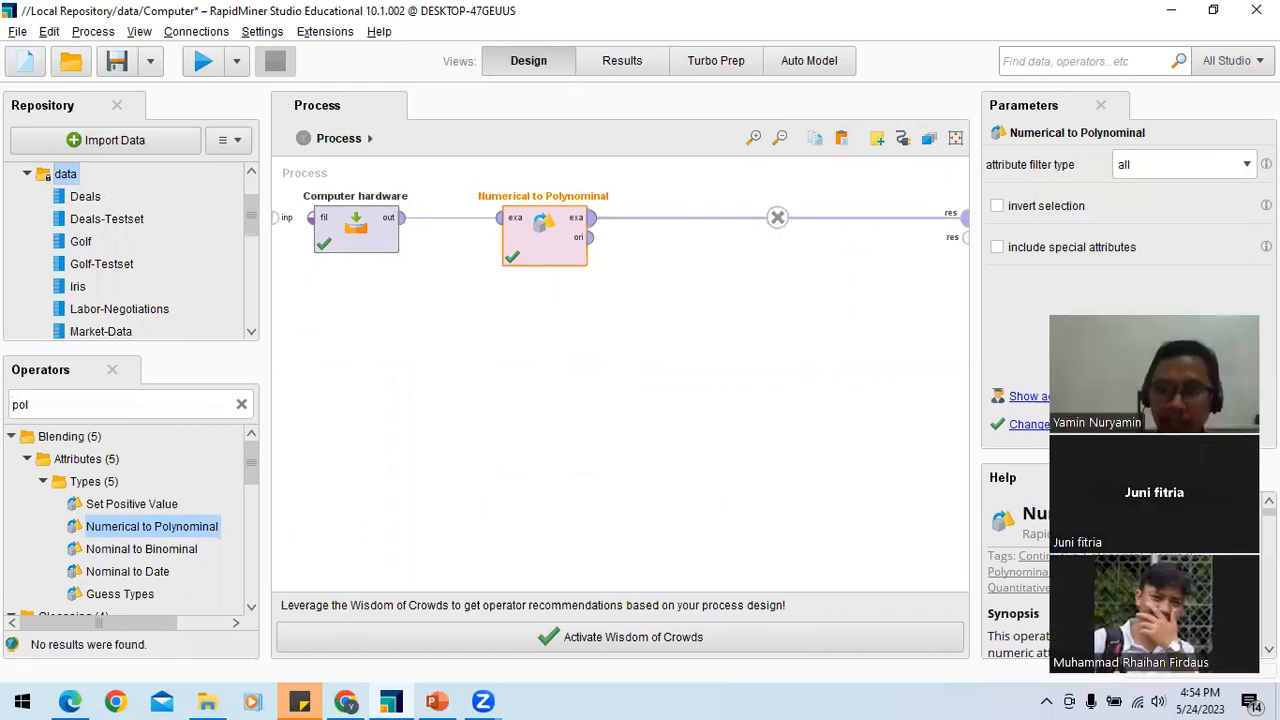
left_click(729, 345)
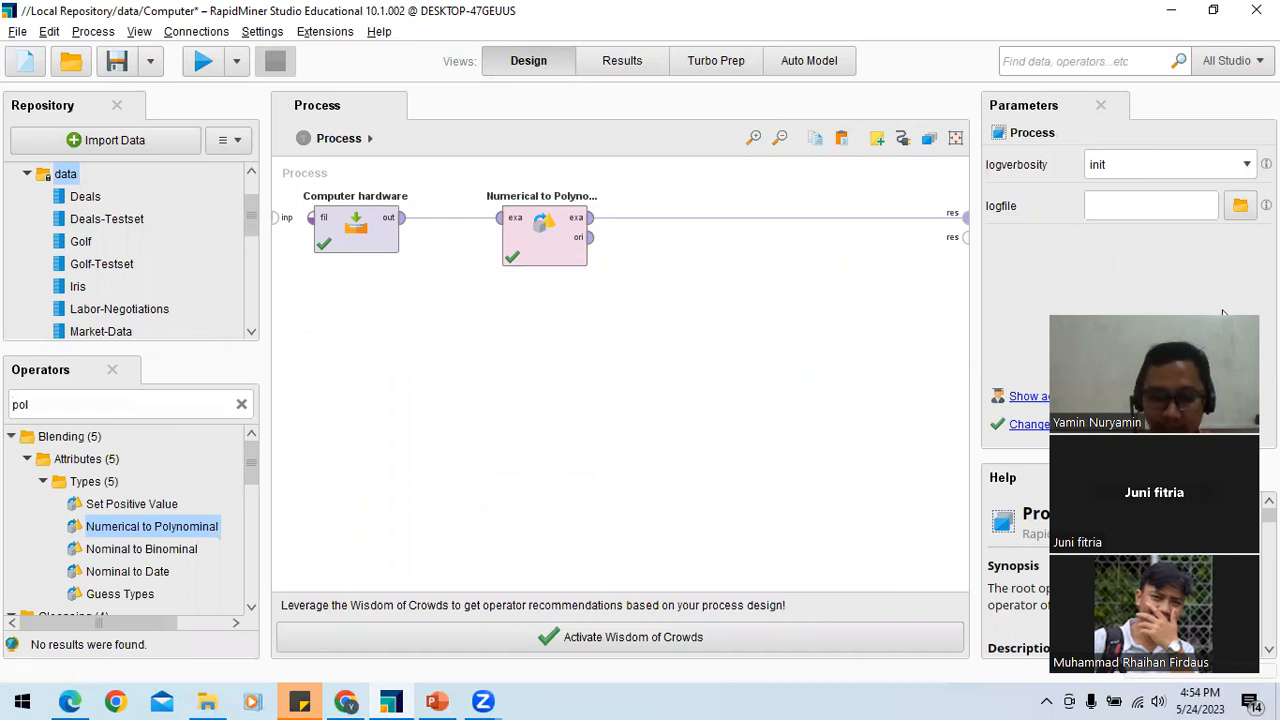
left_click_drag(1179, 313, 1149, 133)
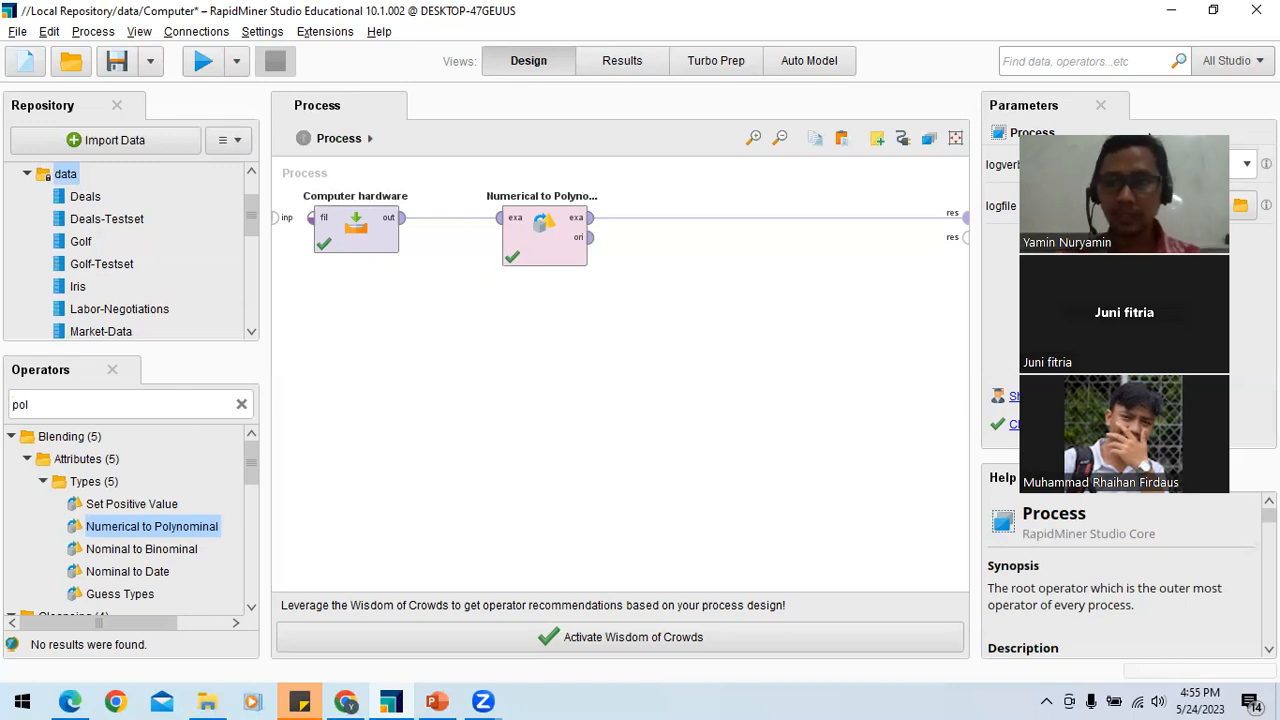
left_click_drag(1149, 133, 1153, 86)
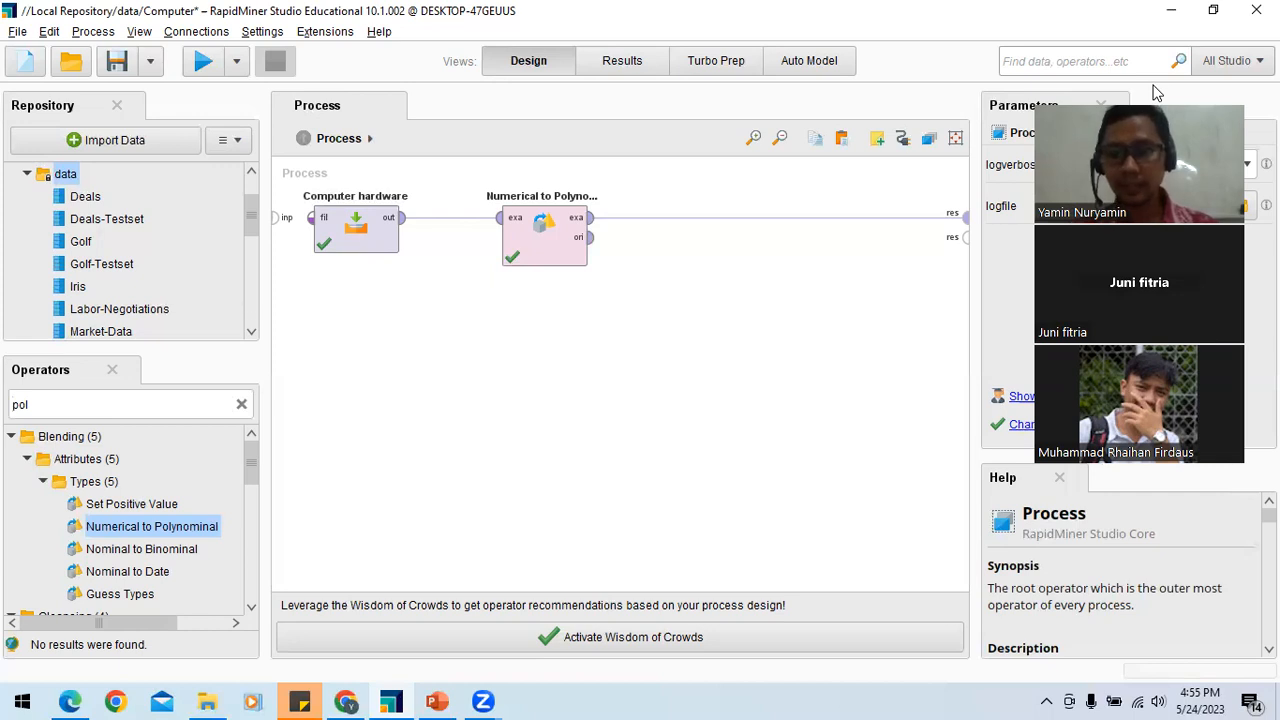